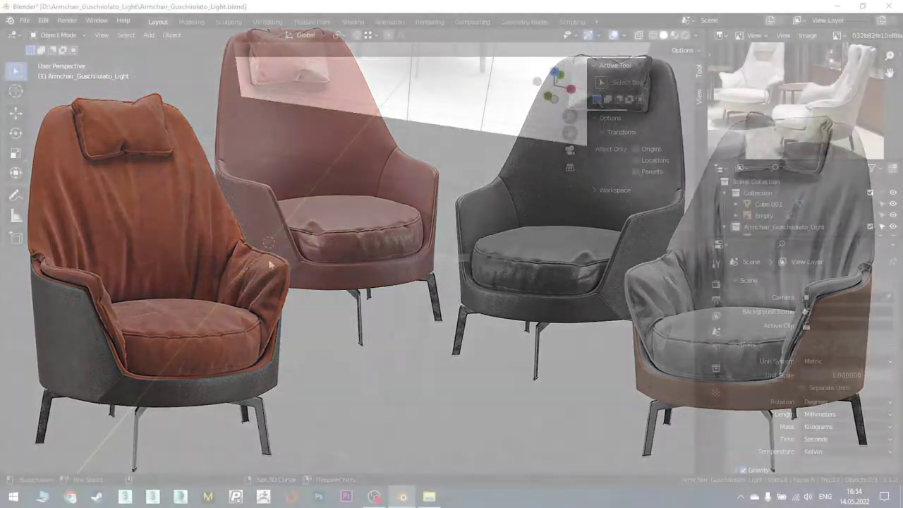
Add a 20-vertex cylinder to the scene and view it from the front
key(shift+a)
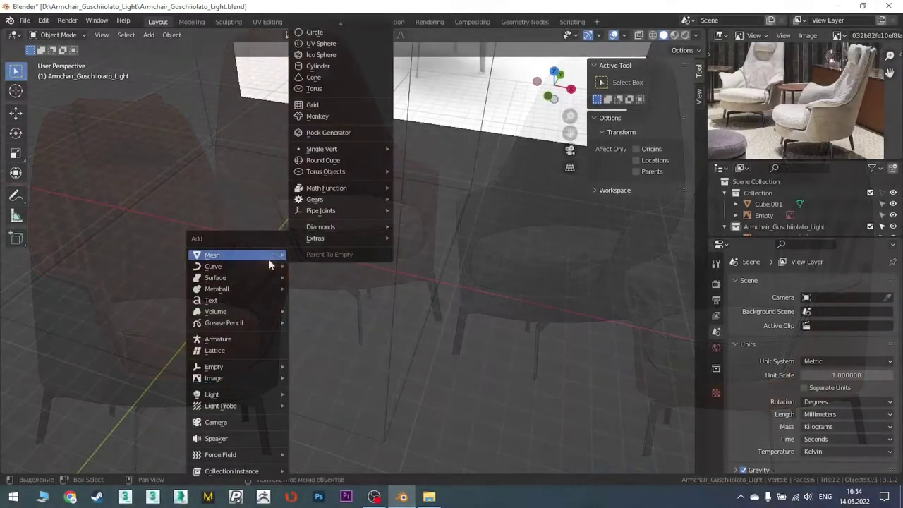
click(338, 65)
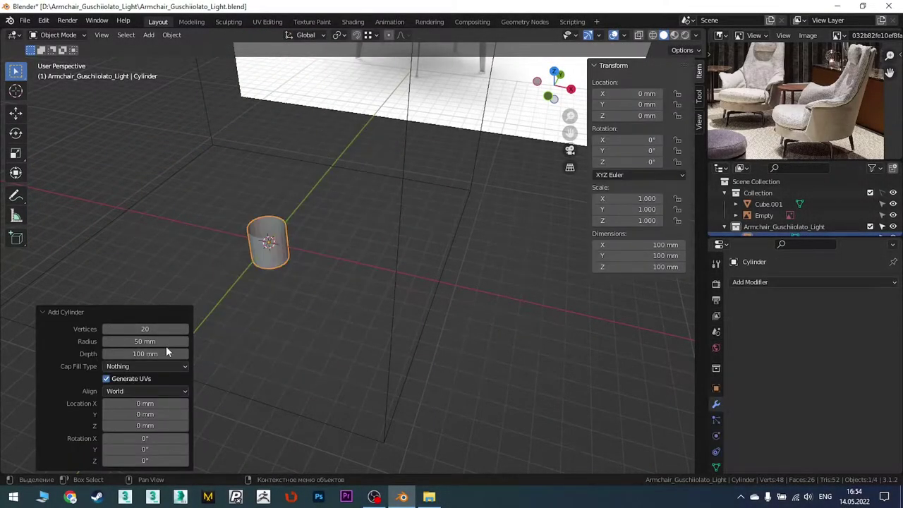
key(KP_1)
scroll(313, 239, up, 2)
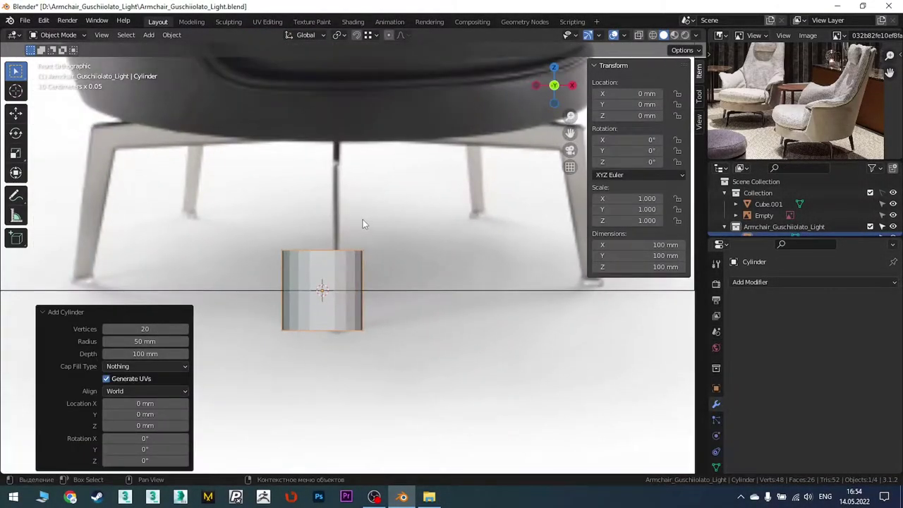
Raise the cylinder's geometry along Z and scale it down to 0.615
key(Tab)
key(g)
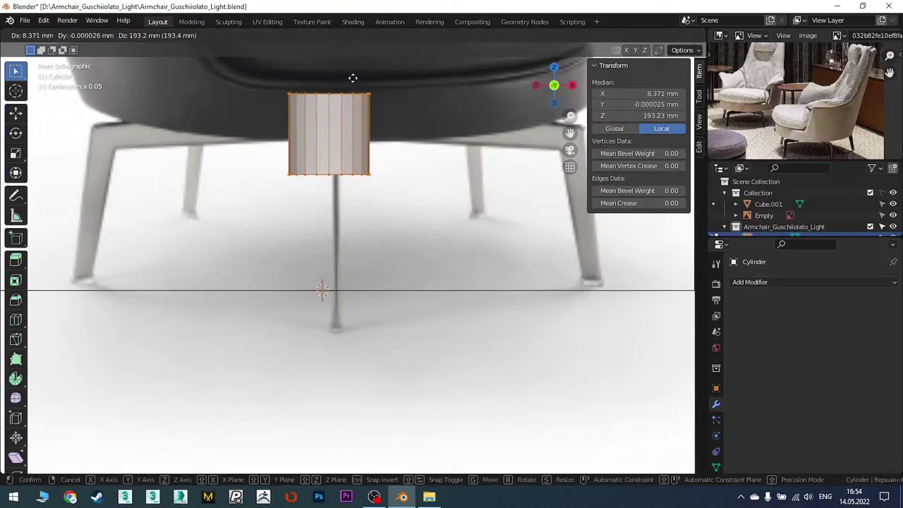
key(z)
click(354, 51)
shift+middle_drag(474, 59, 424, 154)
click(425, 154)
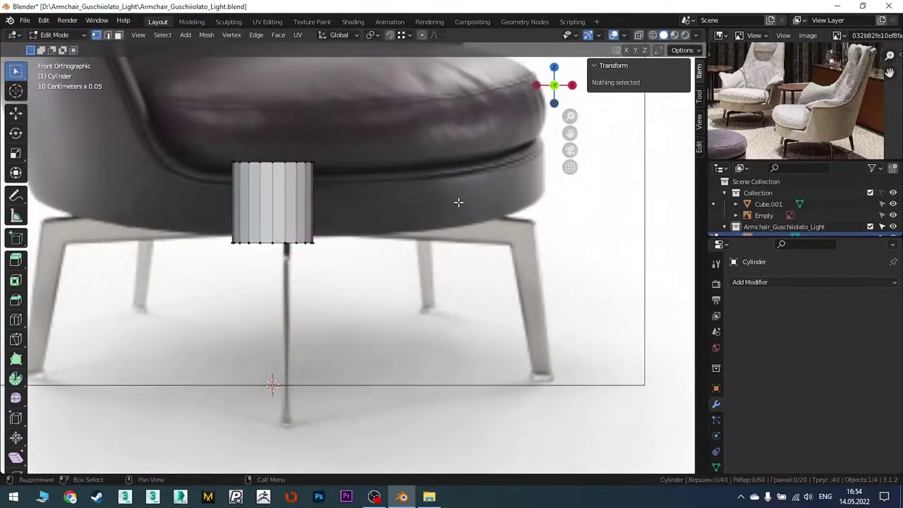
key(a)
key(s)
click(282, 202)
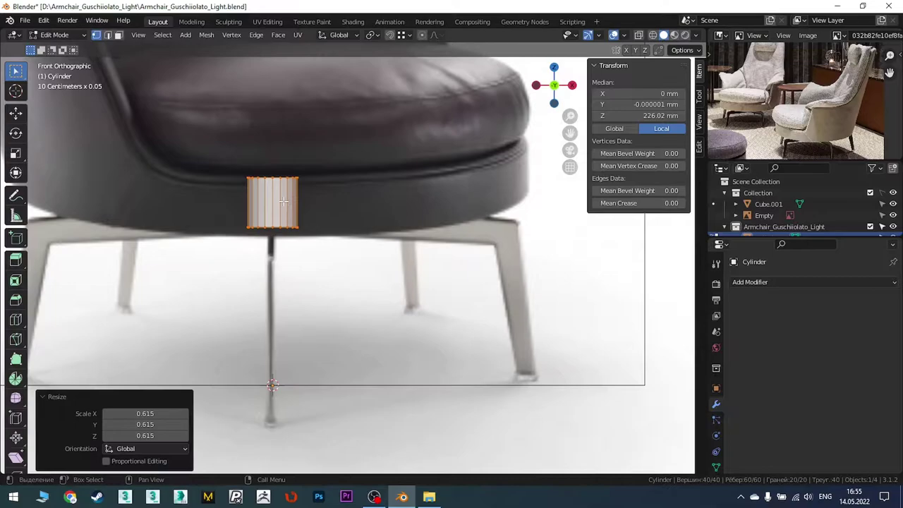
Adjust the cylinder's height so it sits just under the chair seat
key(g)
key(z)
click(282, 210)
scroll(395, 216, up, 3)
key(g)
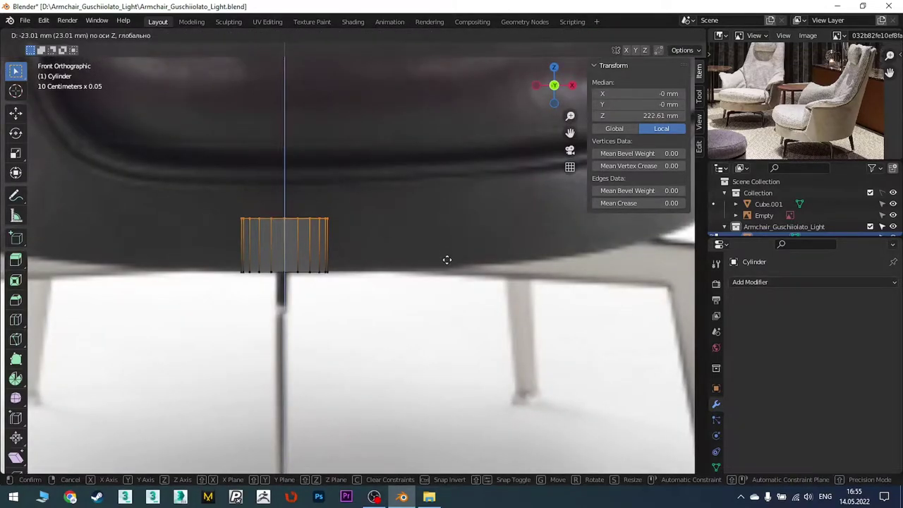
click(446, 259)
From top view, delete most of the ring, leaving a narrow two-face curved strip
key(KP_7)
click(302, 247)
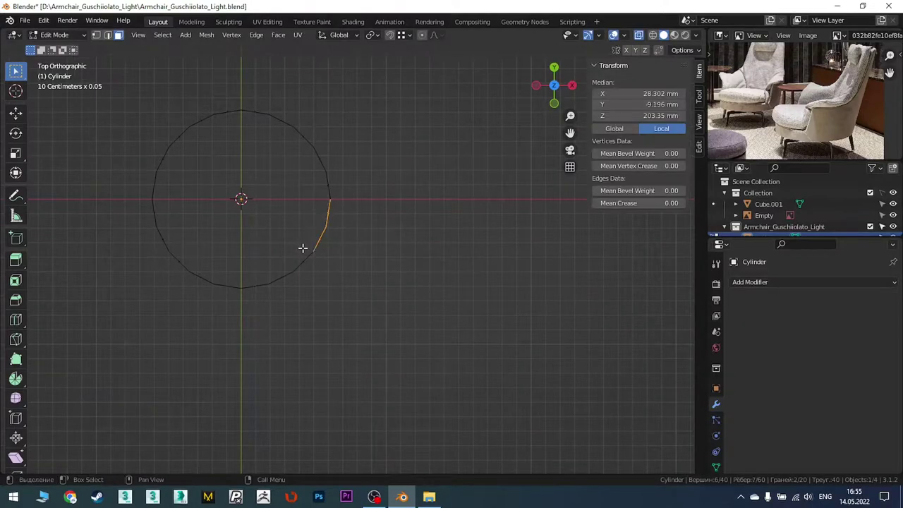
key(x)
click(384, 246)
Add a Mirror modifier to the strip and cut a vertical loop through it
key(q)
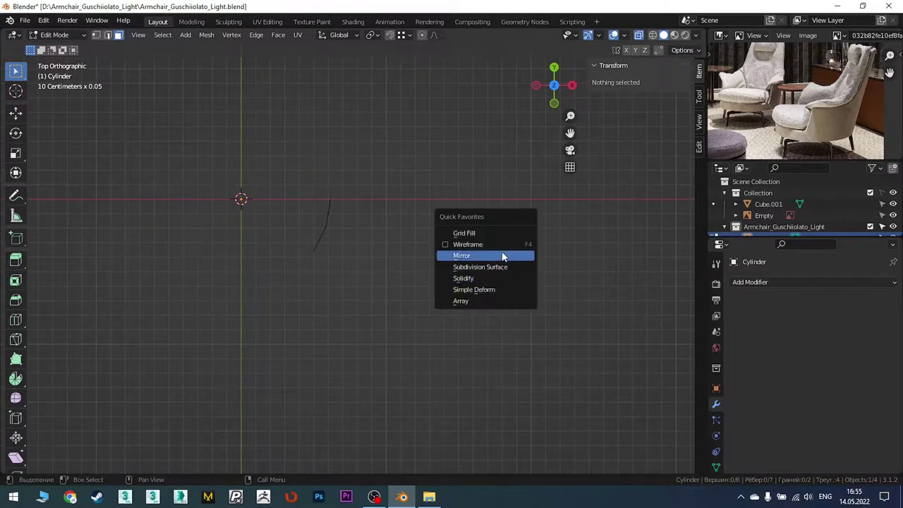
click(503, 257)
middle_drag(503, 257, 336, 168)
click(329, 136)
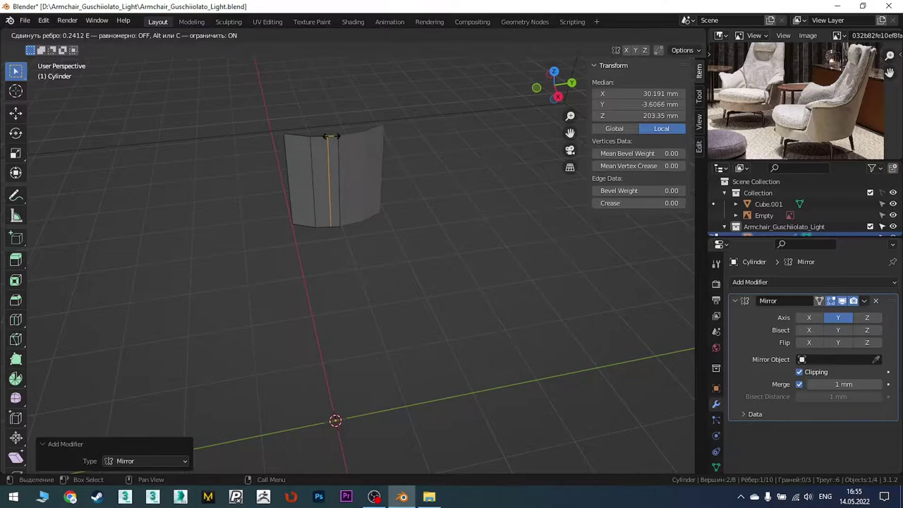
click(330, 136)
middle_drag(330, 136, 371, 225)
scroll(371, 225, down, 2)
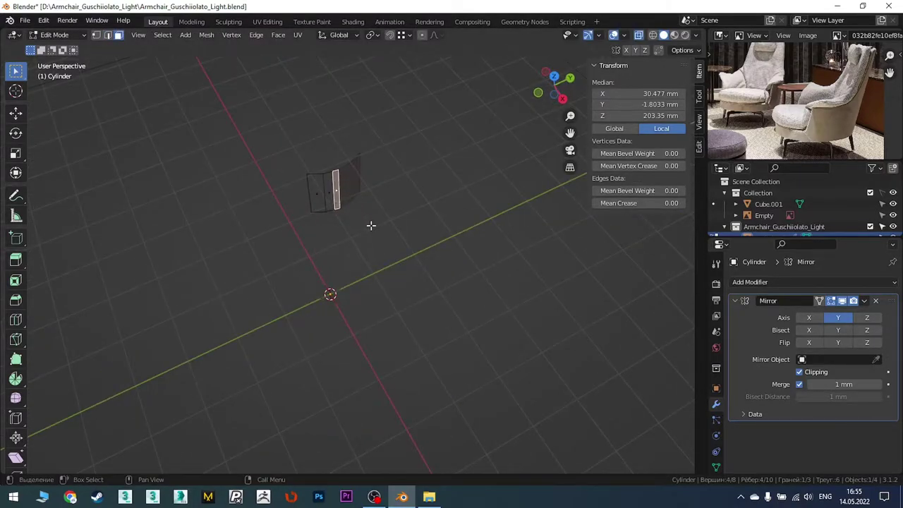
Extrude the face along X and extend it outward into a leg arm
key(e)
key(x)
click(497, 377)
key(KP_1)
scroll(404, 289, up, 3)
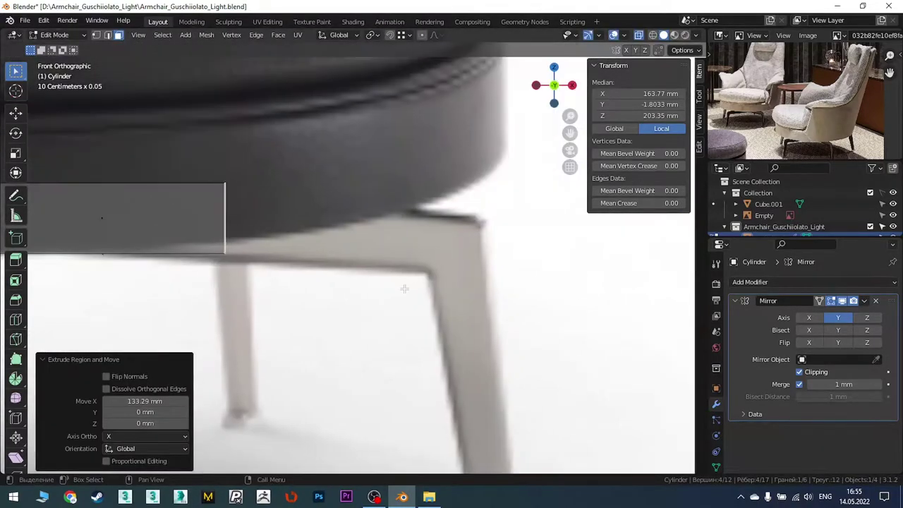
key(g)
key(x)
click(614, 298)
Move the arm's outer end edges diagonally to shape its corner
drag(418, 183, 507, 252)
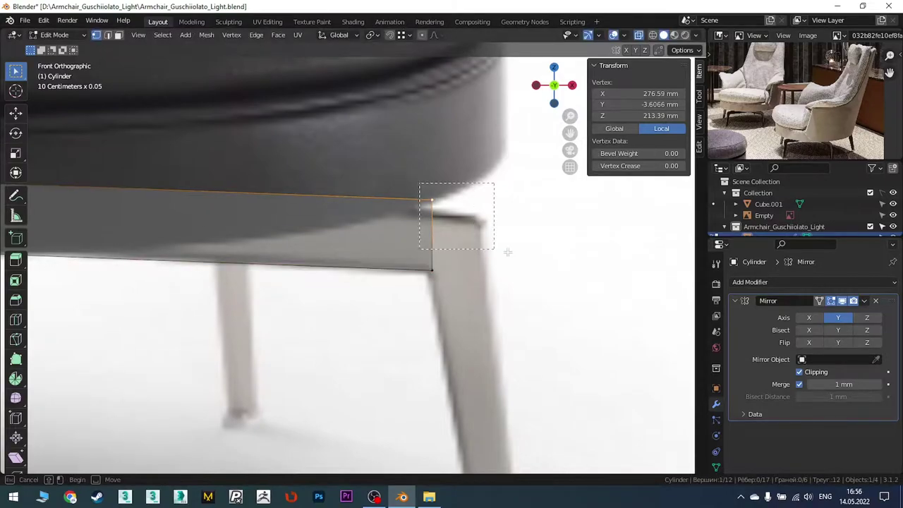
key(g)
click(553, 273)
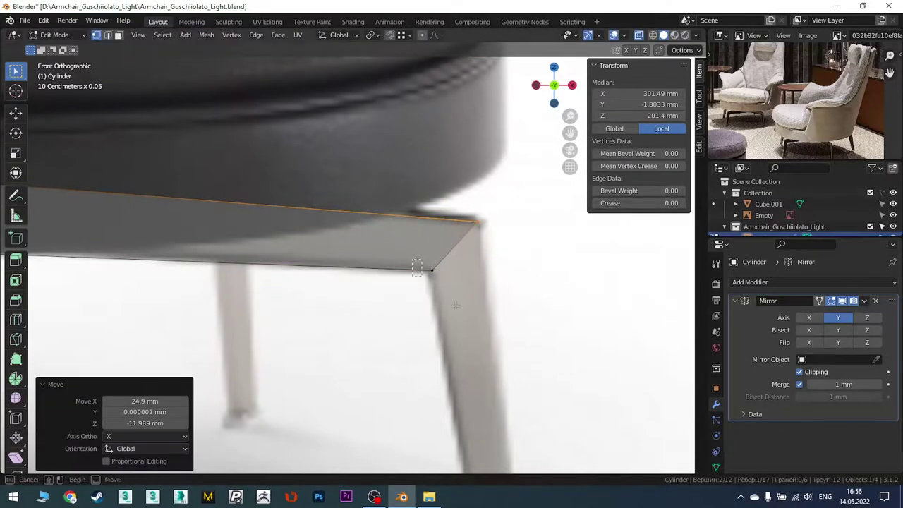
click(432, 270)
key(g)
click(467, 308)
shift+middle_drag(532, 295, 408, 234)
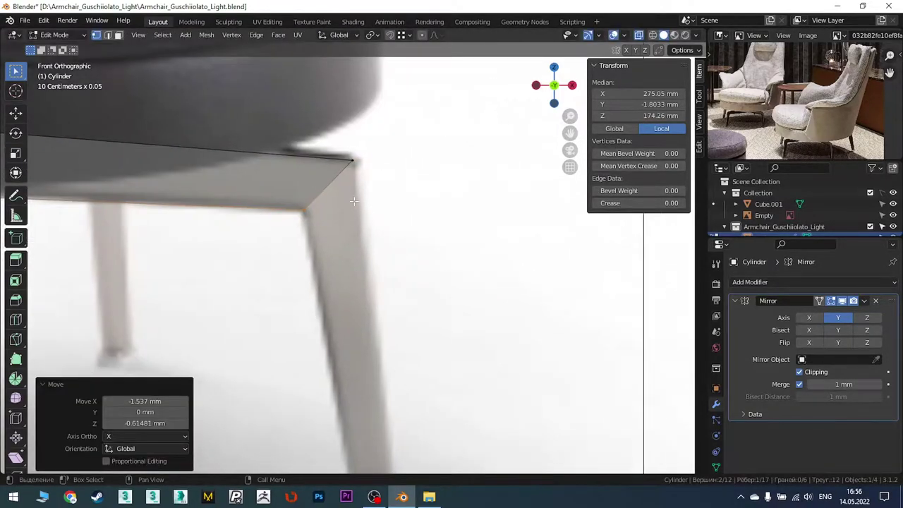
Extrude the arm's end face down into a leg with a flat end at the floor
key(alt+a)
click(299, 172)
key(e)
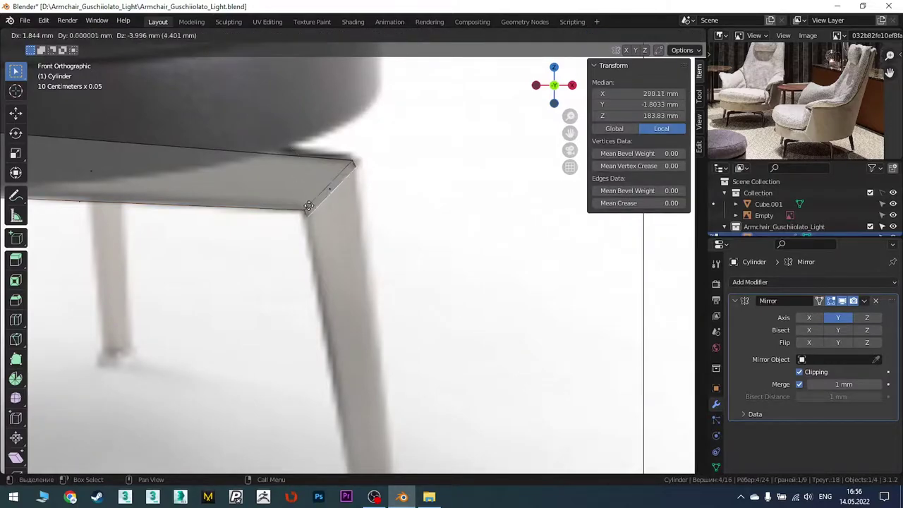
click(310, 368)
shift+middle_drag(391, 367, 391, 225)
key(s)
key(z)
key(0)
key(Return)
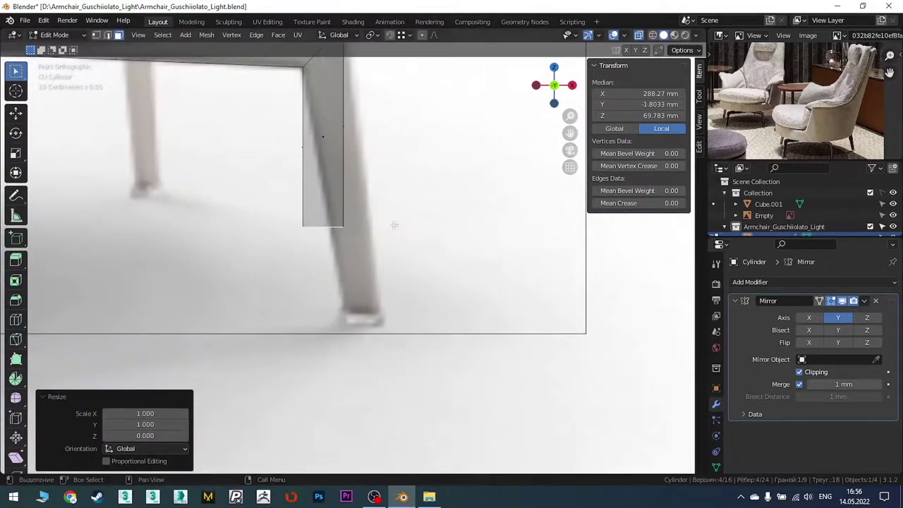
key(g)
click(353, 326)
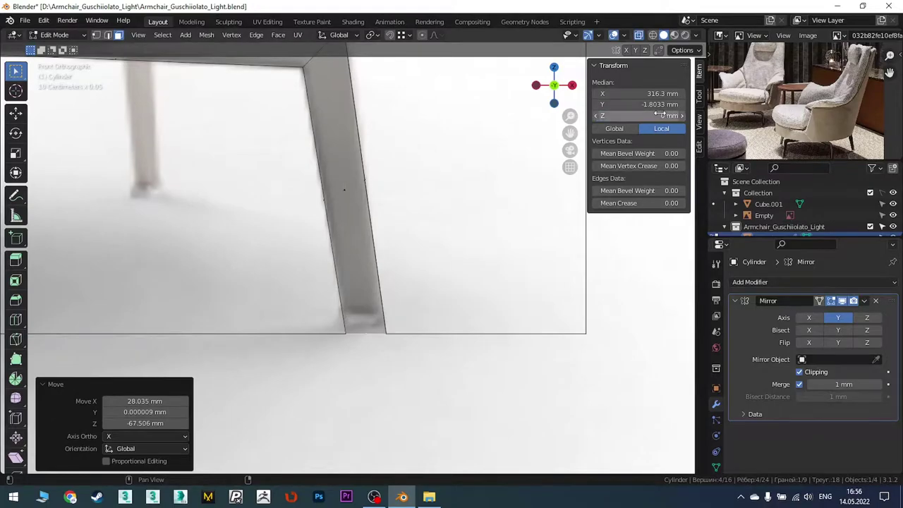
Bevel the leg's top corner and edge-slide the arm and leg edges toward it
shift+middle_drag(319, 48, 358, 140)
click(359, 140)
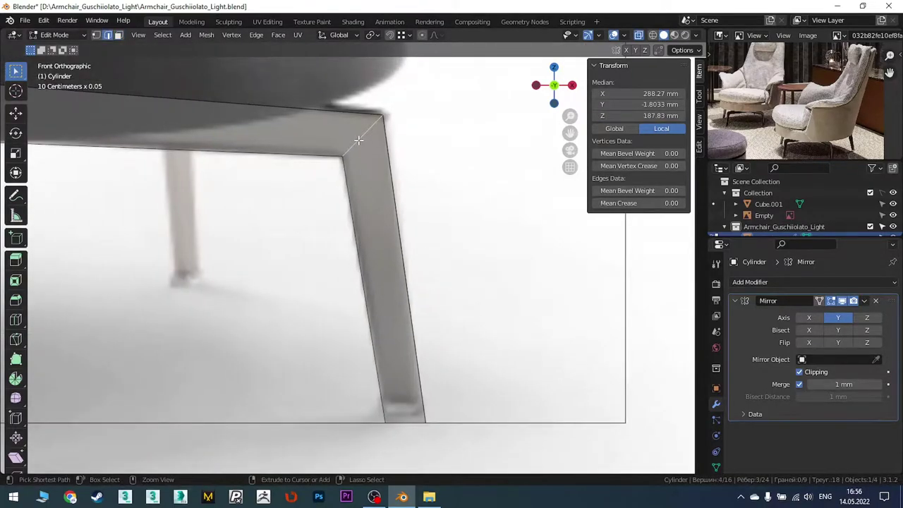
click(371, 151)
scroll(371, 151, up, 3)
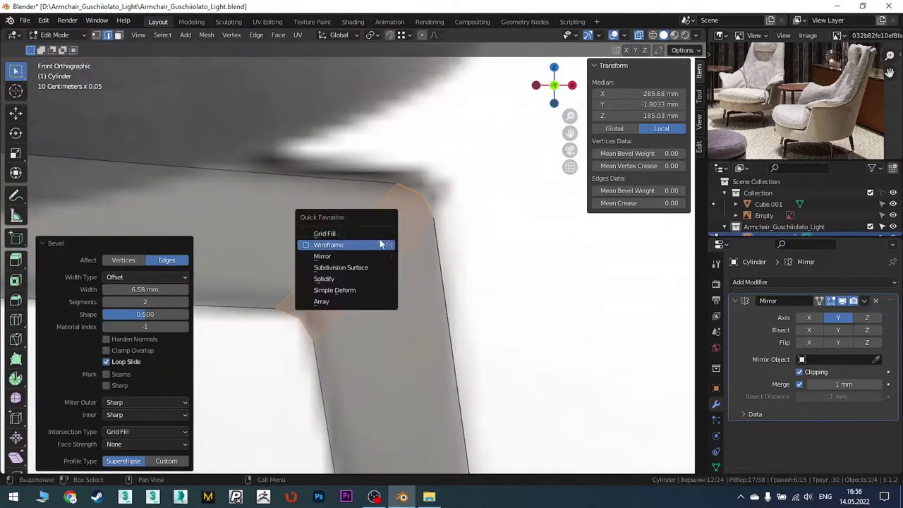
scroll(394, 197, up, 2)
click(403, 198)
key(g)
key(g)
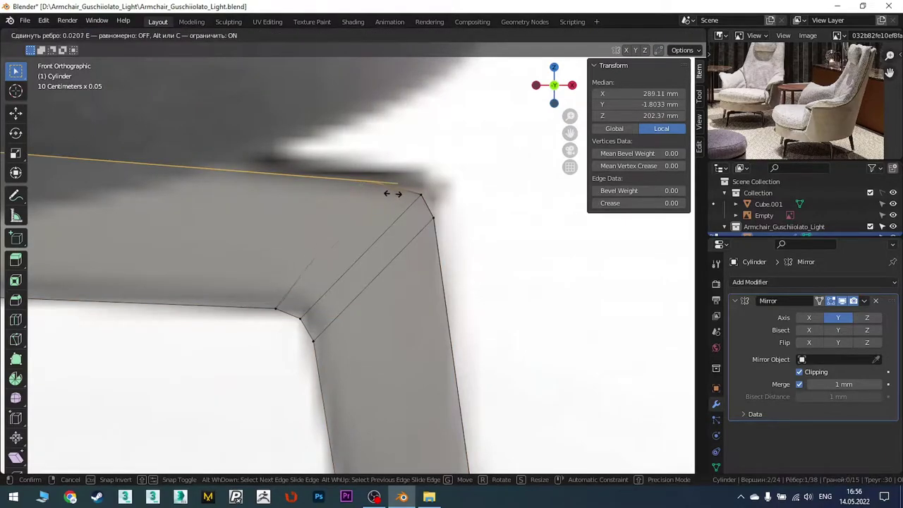
click(394, 194)
click(430, 233)
key(g)
key(g)
click(430, 237)
key(g)
key(g)
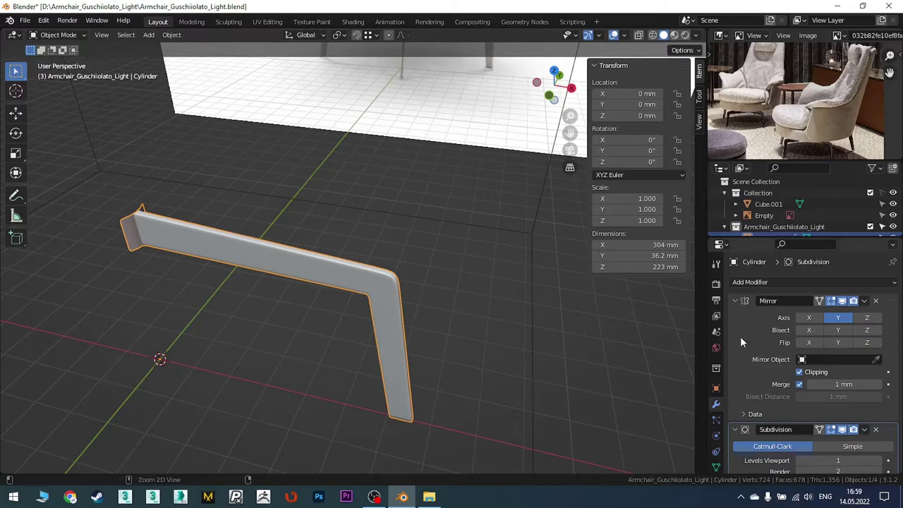
Duplicate the leg repeatedly, rotating each copy 72° around Z to form five legs
key(ctrl+a)
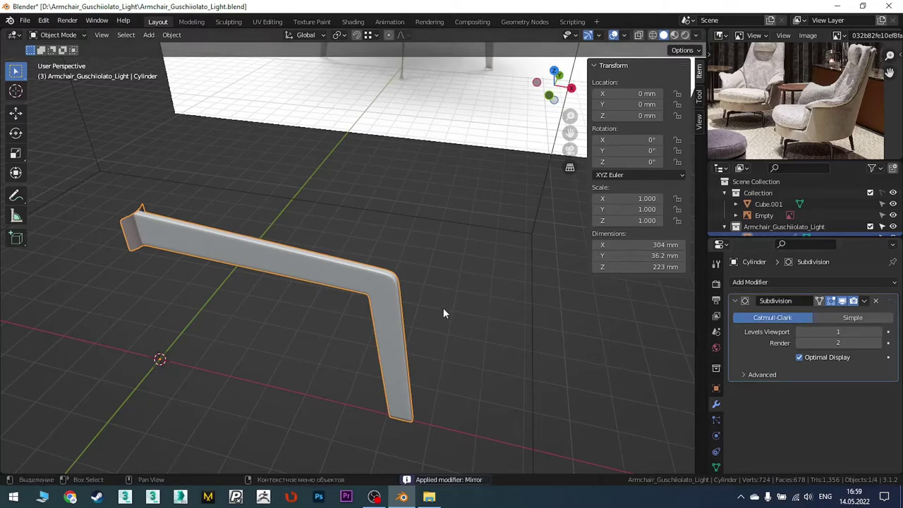
key(shift+d)
text(rz72)
key(Return)
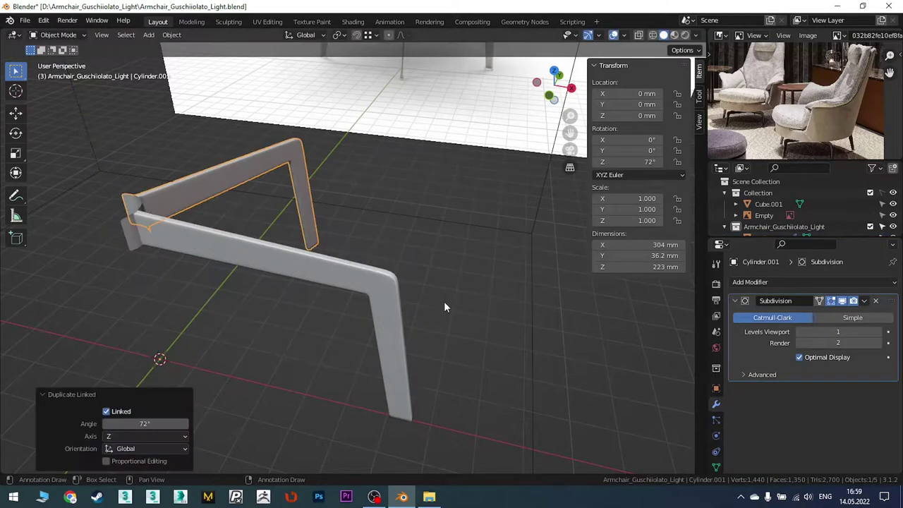
key(shift+r)
key(shift+r)
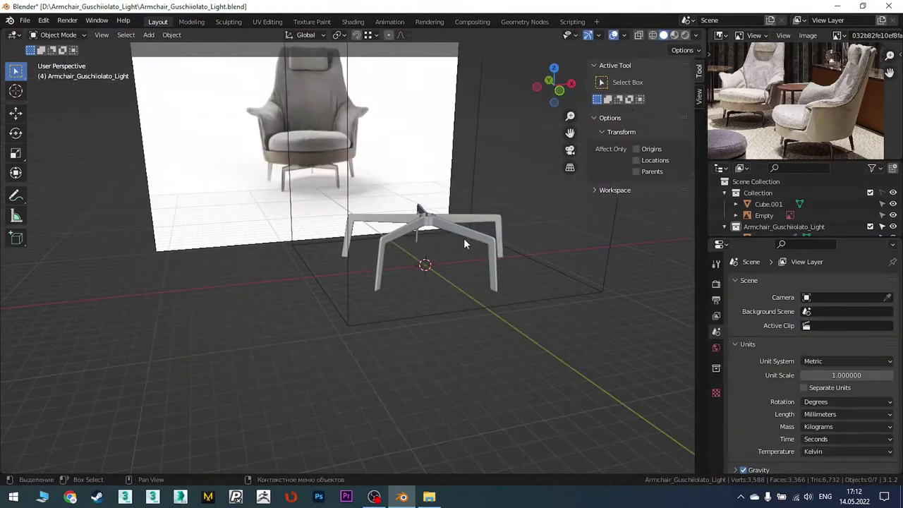
key(shift+a)
Add a 16-sided cylinder at the base centre and raise it under the seat
click(534, 297)
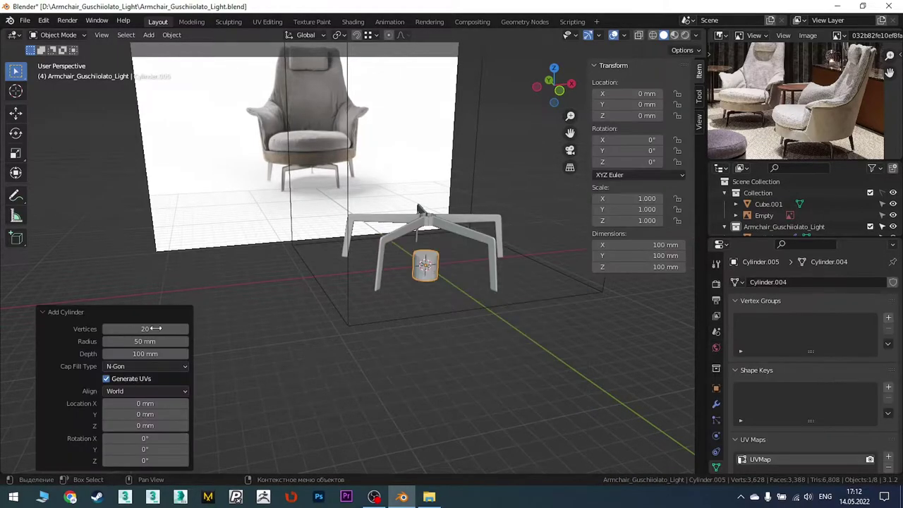
scroll(455, 264, up, 3)
scroll(468, 261, up, 2)
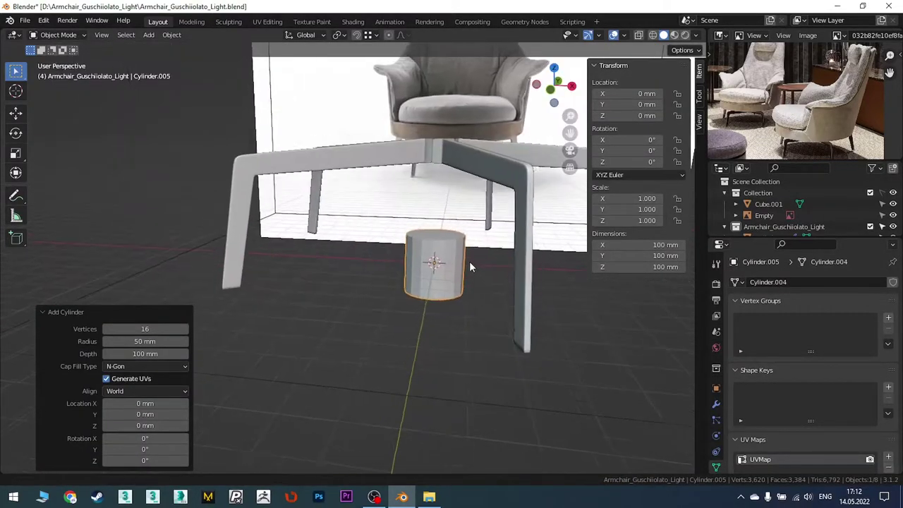
key(KP_1)
key(Tab)
scroll(466, 311, up, 3)
key(g)
key(z)
click(459, 110)
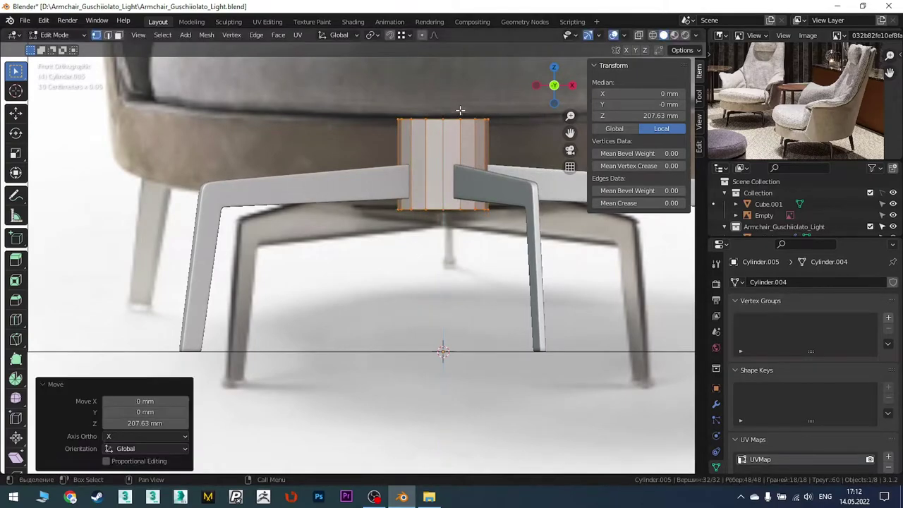
In X-ray, select the top ring and lower it by 100 to shorten the cylinder
key(alt+z)
drag(384, 102, 534, 131)
text(g-100)
key(Return)
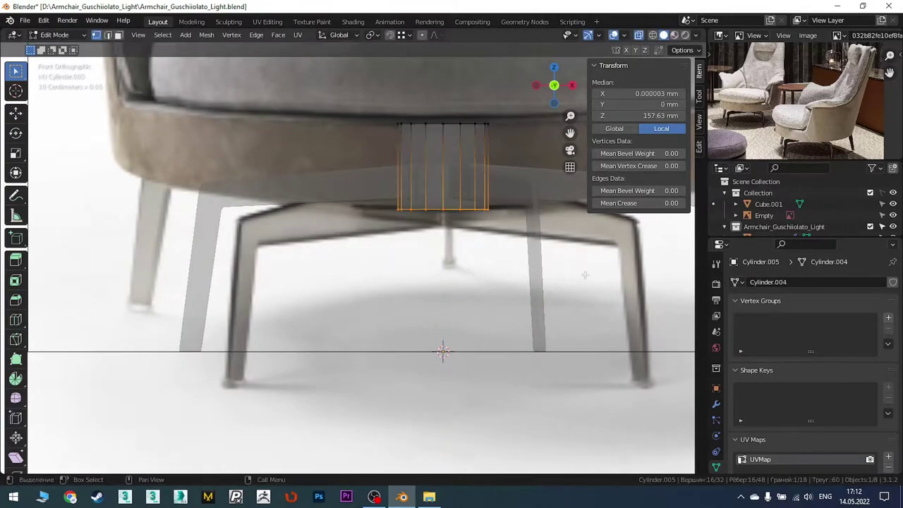
key(g)
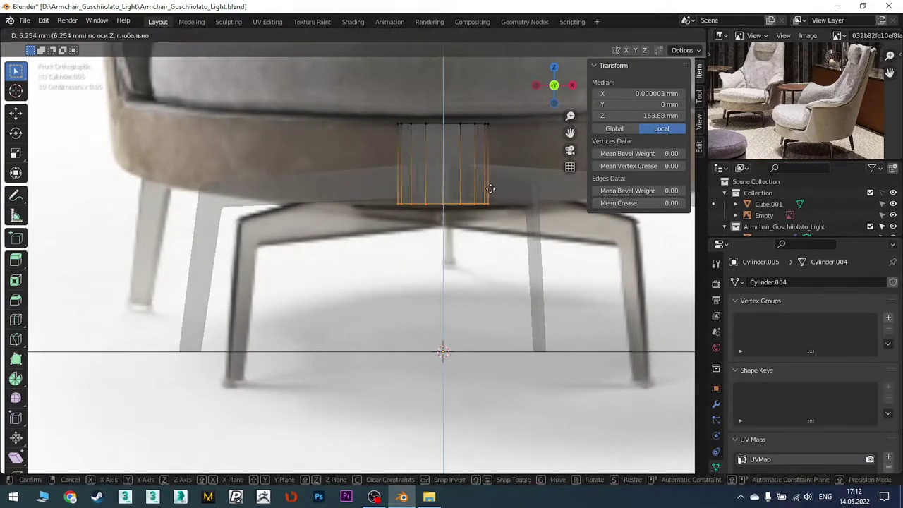
click(490, 189)
Scale the cylinder outward while keeping its height fixed, matching the shell band
scroll(486, 172, down, 3)
key(s)
key(z)
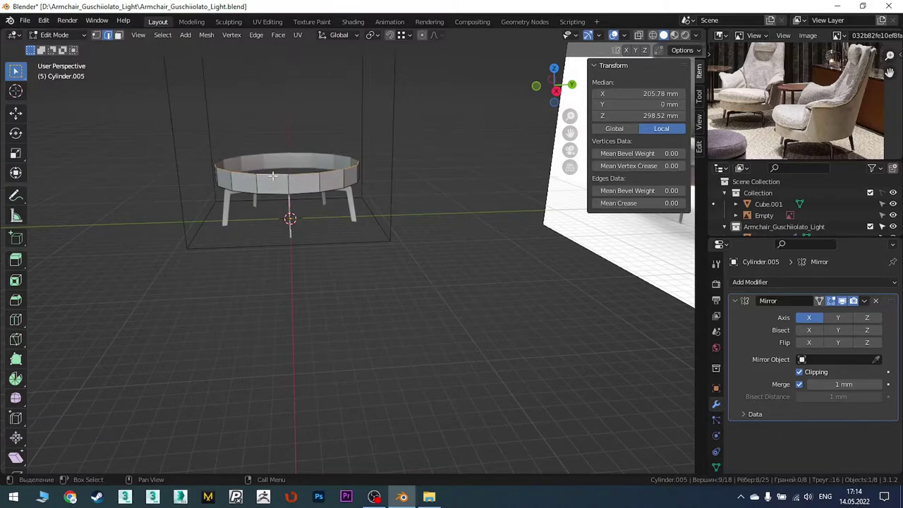
Extrude the top ring straight up, then widen the top and middle loops horizontally
key(e)
key(z)
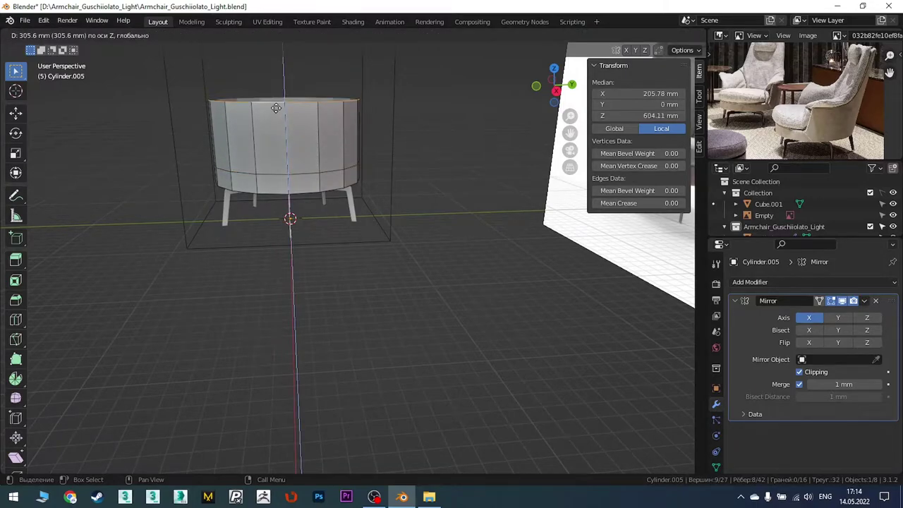
click(275, 108)
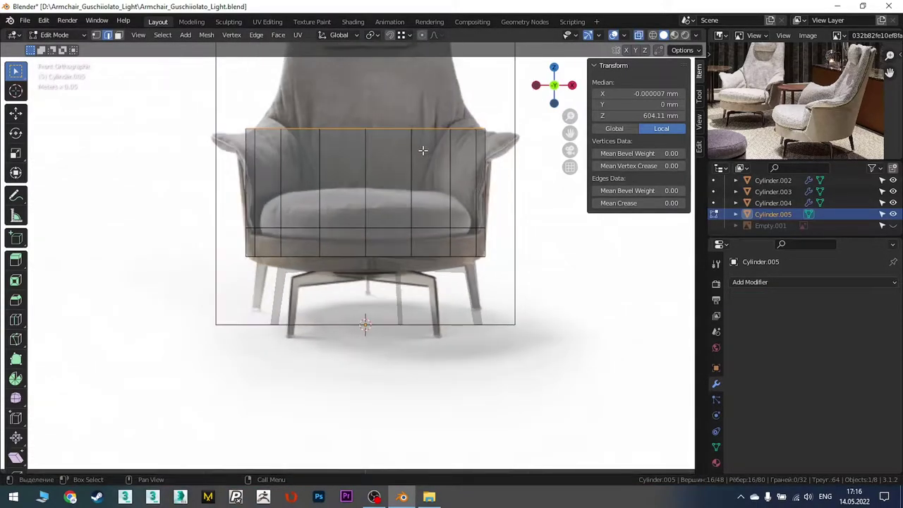
key(s)
key(shift+z)
click(447, 238)
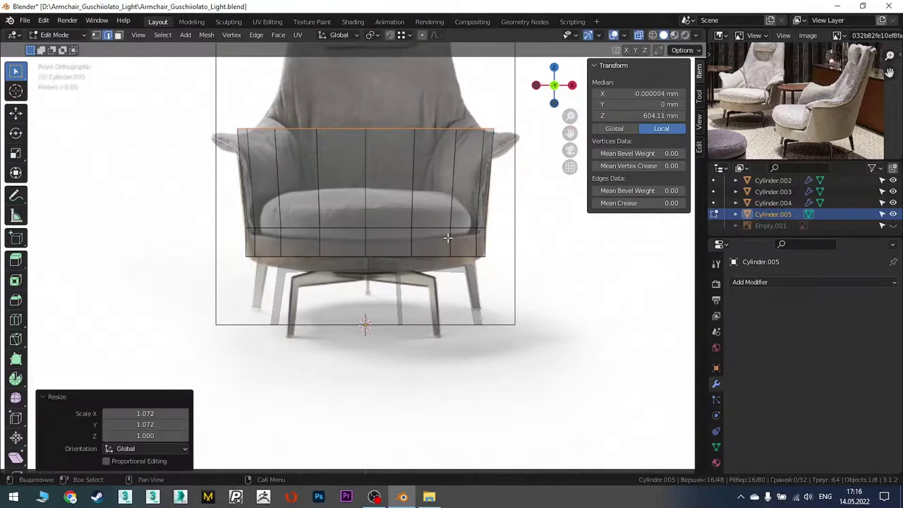
alt+click(439, 226)
key(s)
key(shift+z)
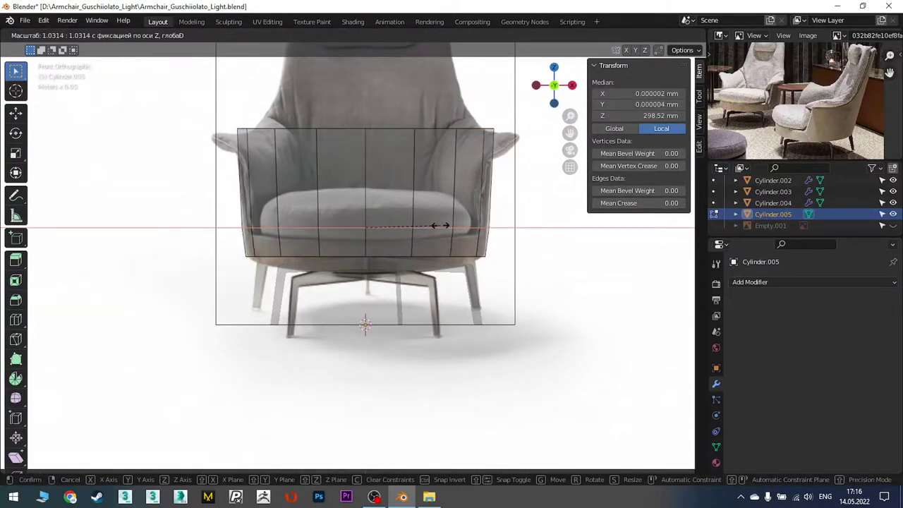
click(439, 226)
Extrude the top loop up again to headrest height and taper it inward
alt+click(429, 129)
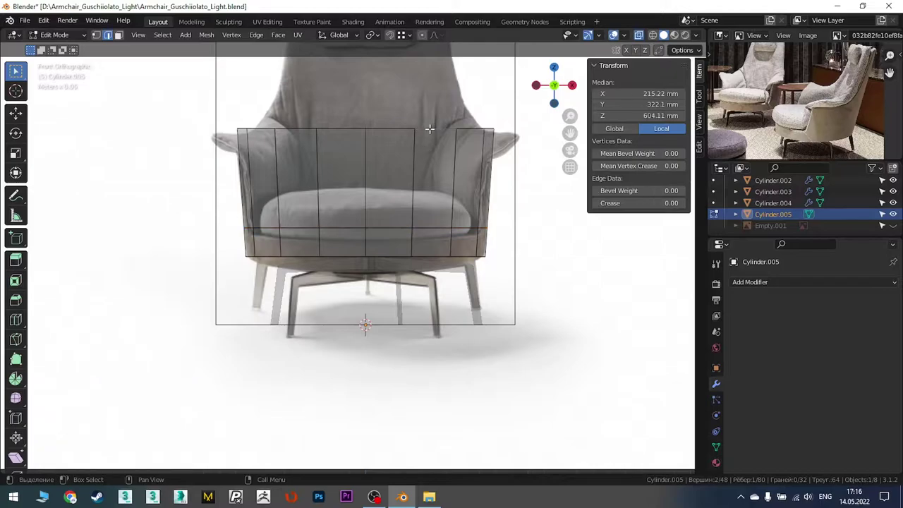
shift+middle_drag(428, 88, 421, 185)
key(e)
key(z)
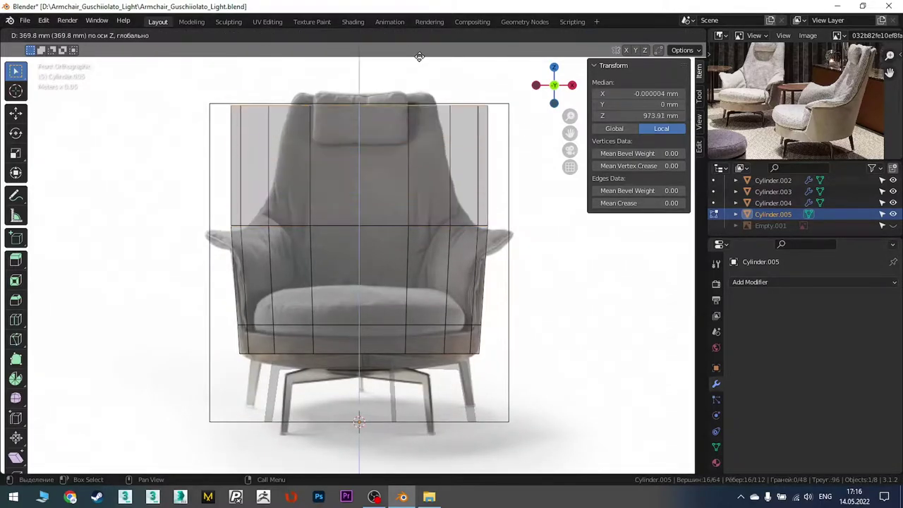
click(419, 56)
key(s)
key(shift+z)
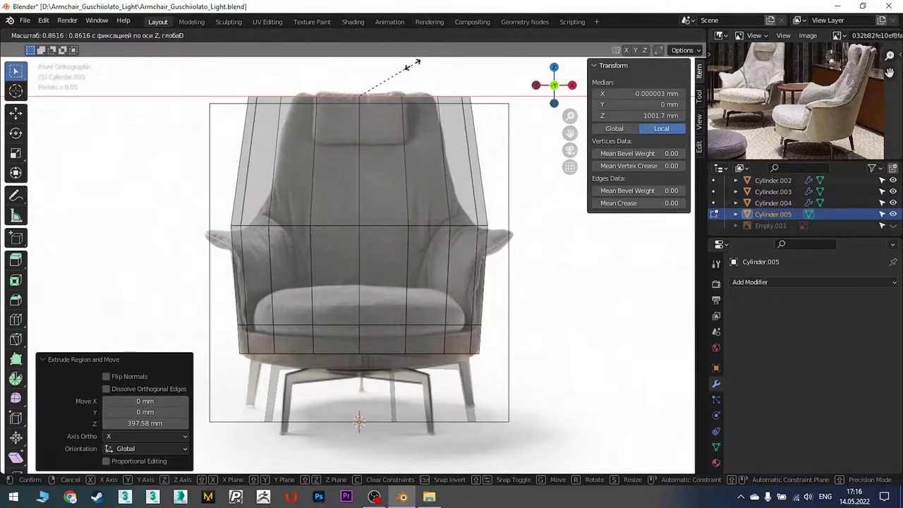
click(409, 67)
Delete the linked front faces in solid view, leaving a half shell
middle_drag(413, 236, 389, 201)
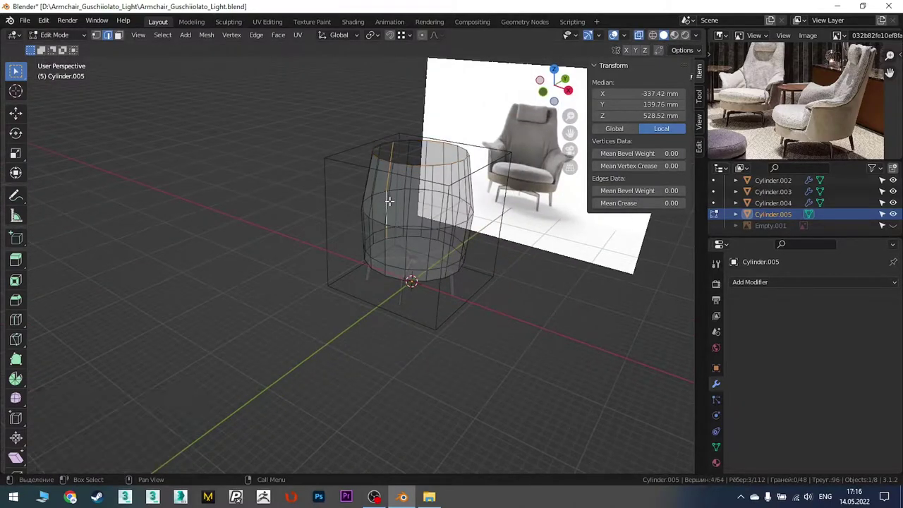
key(alt+z)
alt+click(385, 215)
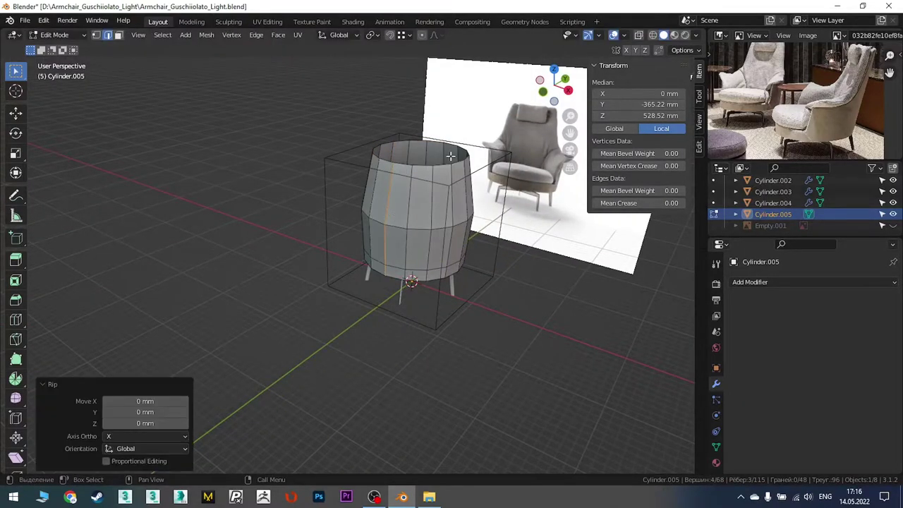
middle_drag(449, 151, 447, 157)
click(440, 161)
key(l)
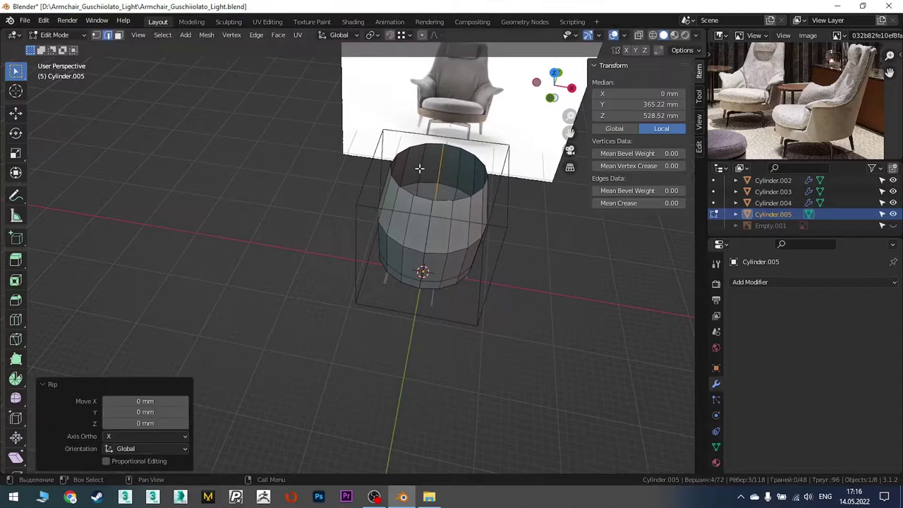
key(x)
click(418, 168)
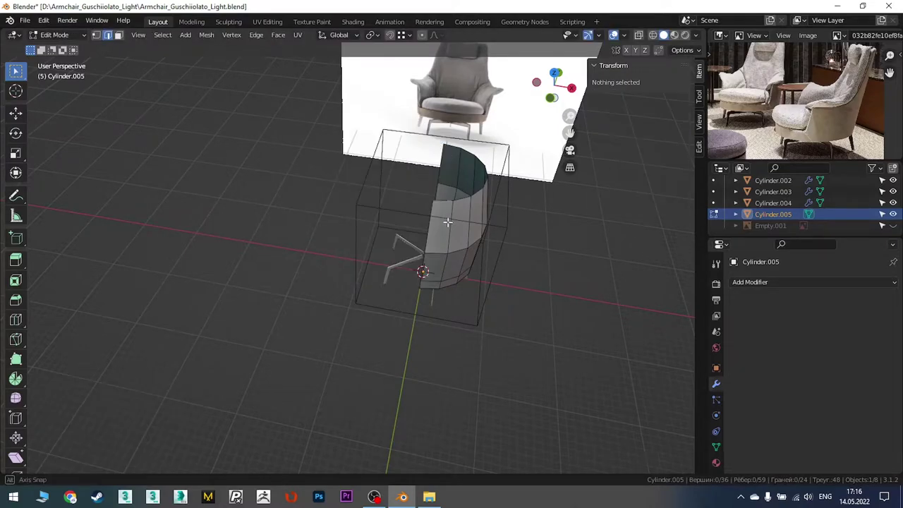
Select and delete the upper front faces of the shell to open the arms
middle_drag(444, 222, 481, 225)
key(3)
click(409, 240)
ctrl+click(499, 240)
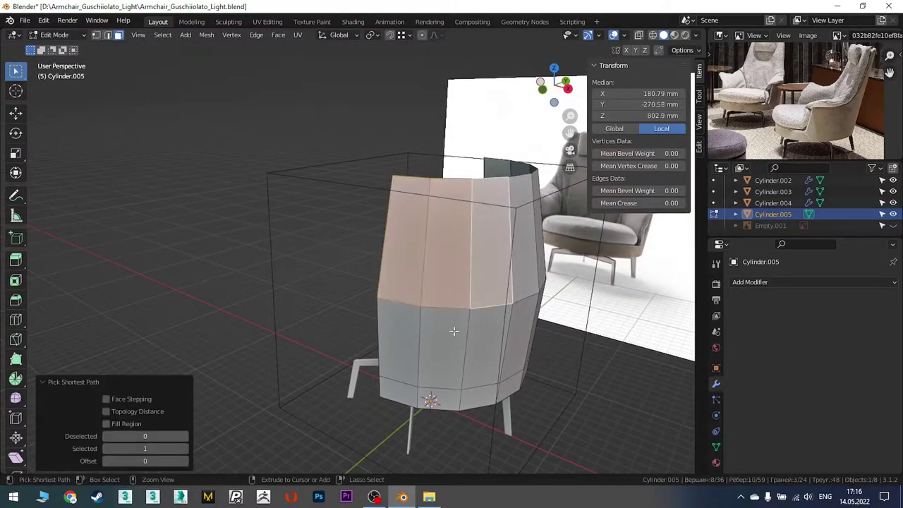
shift+click(459, 329)
shift+click(393, 346)
middle_drag(502, 300, 522, 282)
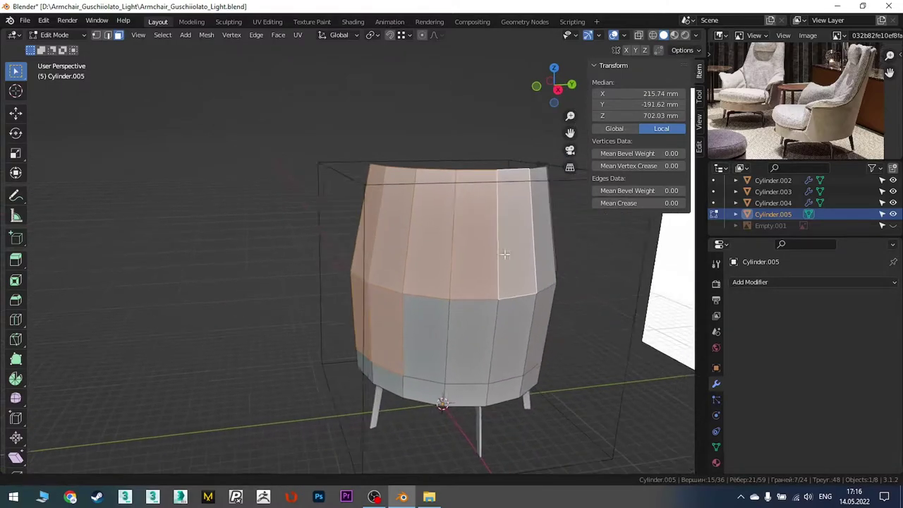
key(x)
click(492, 251)
Reshape the tall back strip by moving its top edge and vertex outward
middle_drag(491, 251, 463, 237)
click(456, 185)
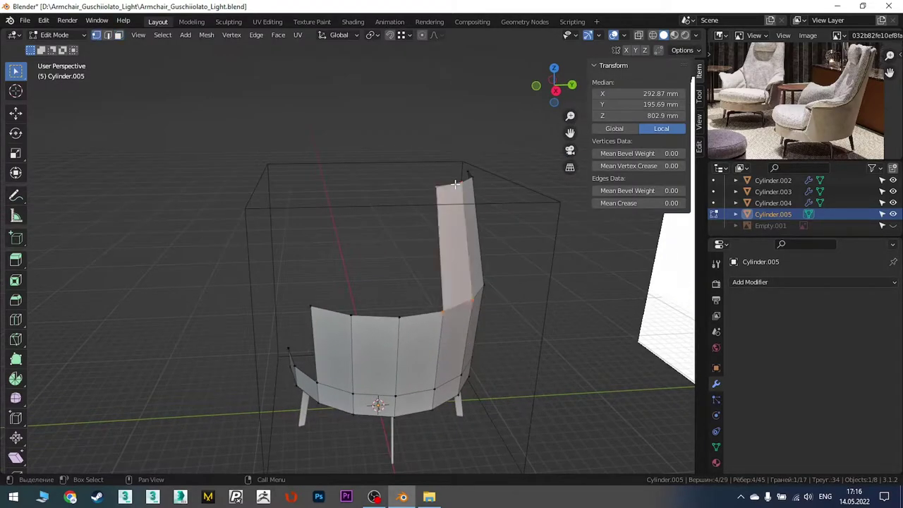
alt+click(456, 184)
middle_drag(456, 184, 444, 244)
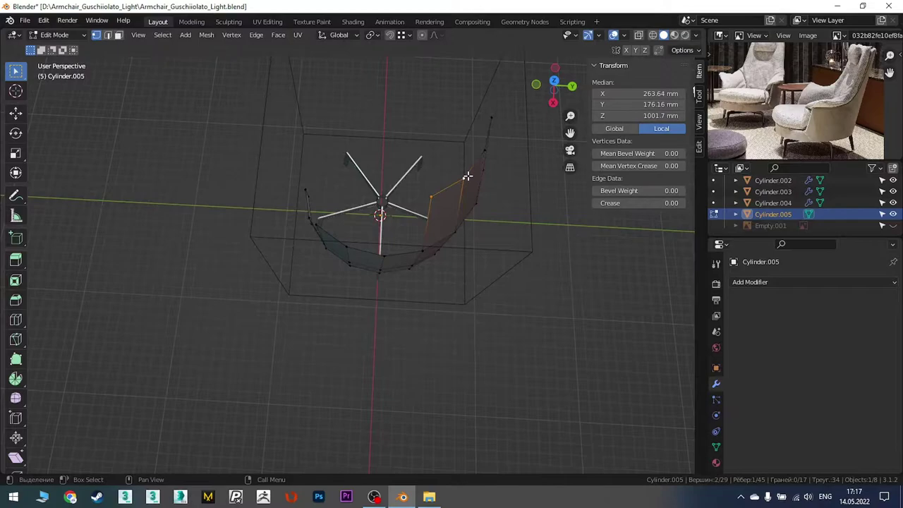
key(g)
click(494, 183)
click(493, 117)
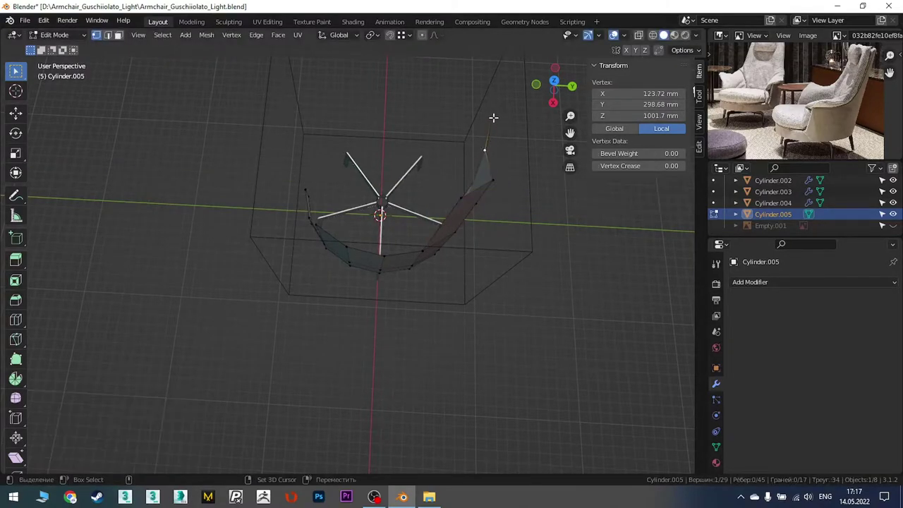
key(g)
click(514, 120)
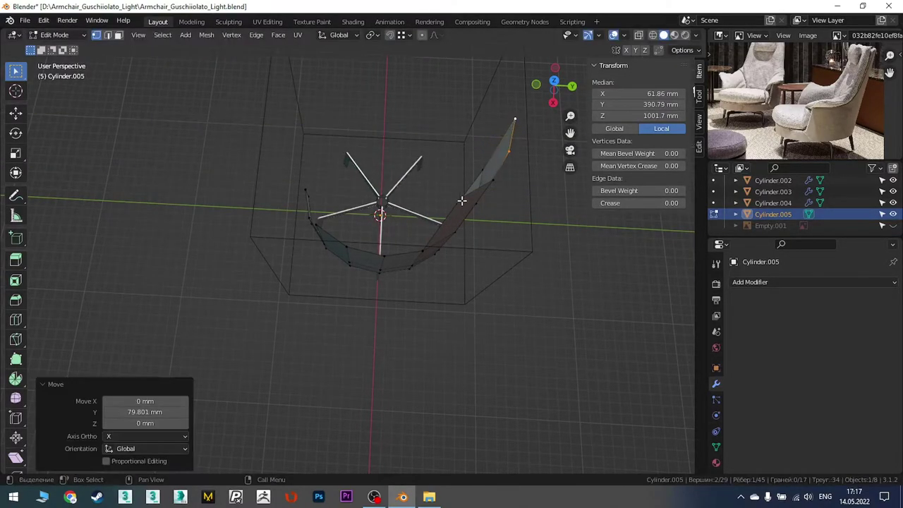
key(g)
click(498, 211)
In top view, push the strip's outer rim edges outward along Y
key(KP_7)
scroll(298, 172, up, 3)
shift+middle_drag(299, 171, 239, 166)
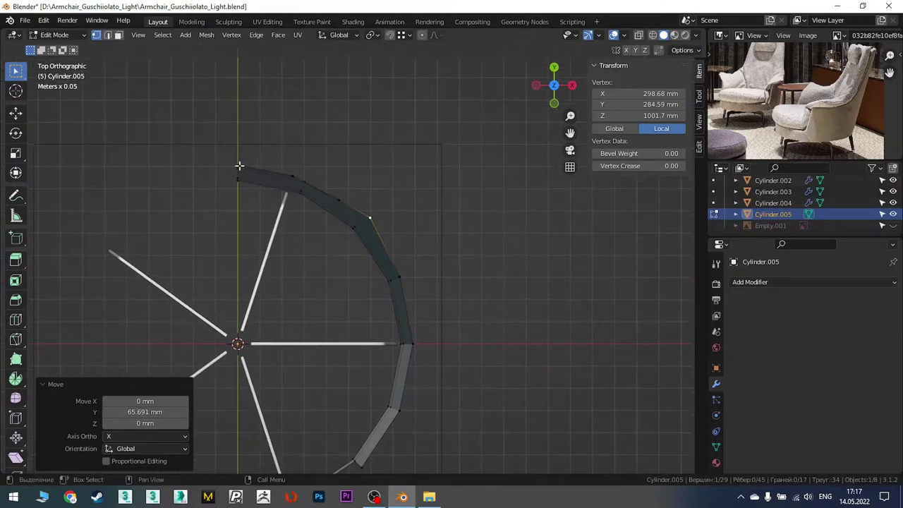
ctrl+click(239, 173)
key(g)
key(y)
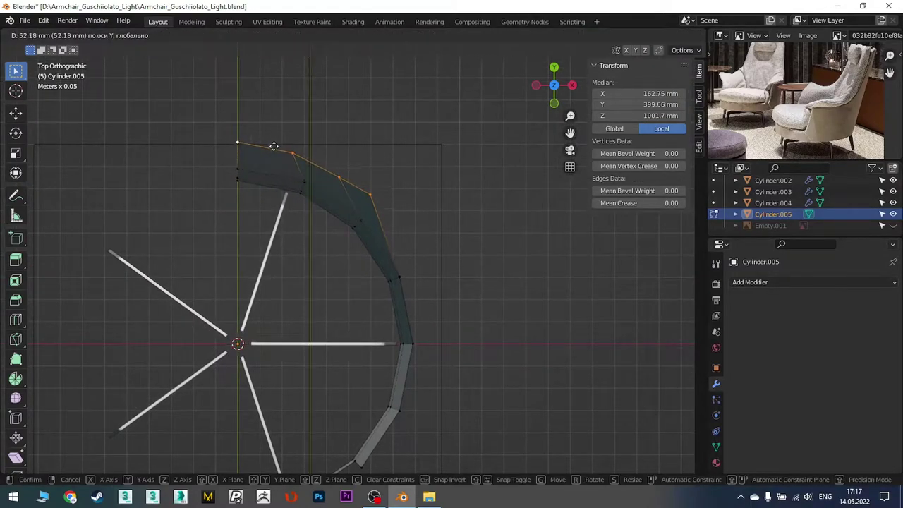
click(274, 149)
middle_drag(394, 177, 210, 70)
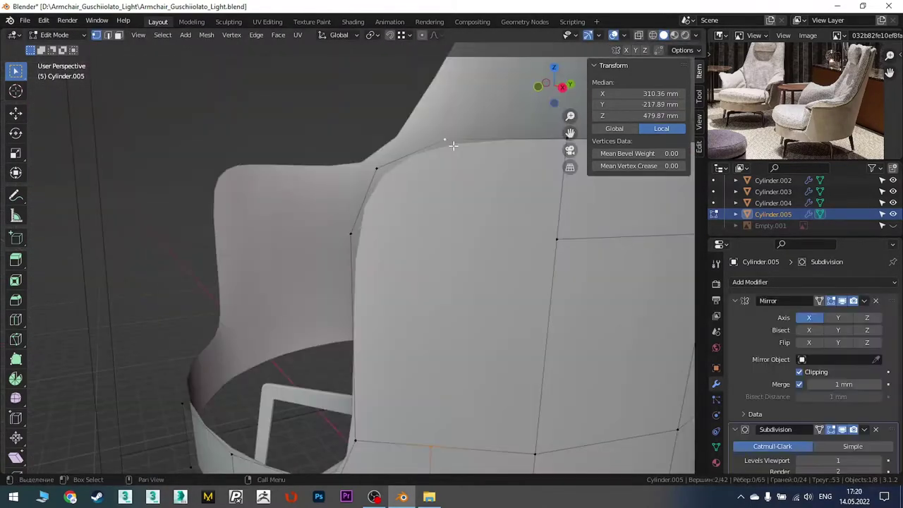
Join two vertices with an edge and dissolve the new diagonal edge
key(j)
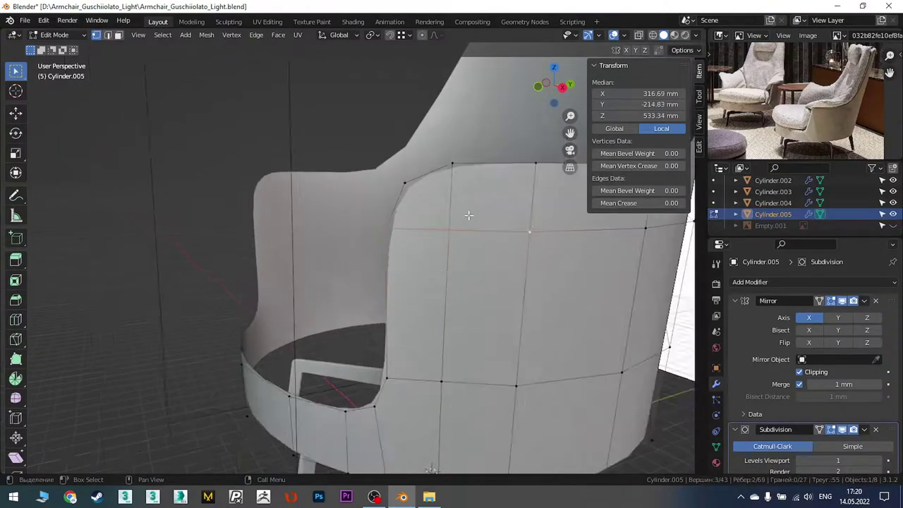
middle_drag(557, 233, 495, 402)
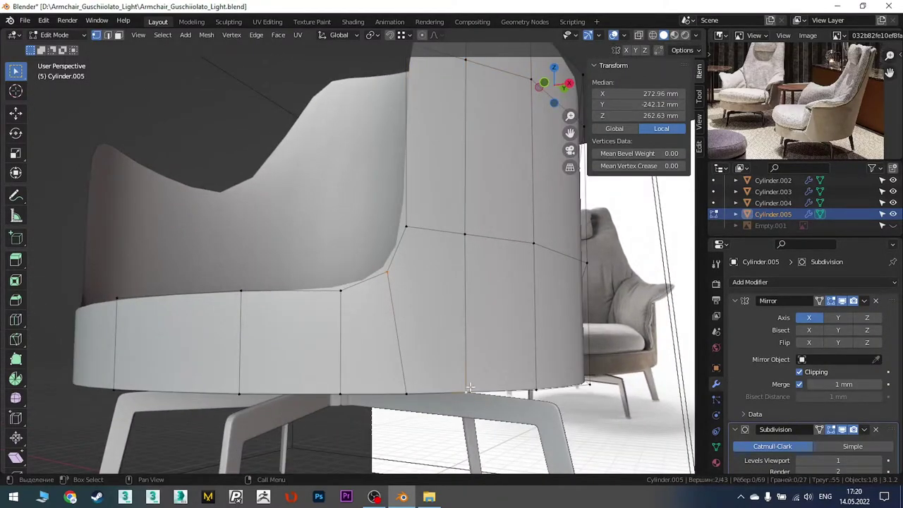
key(j)
key(ctrl+x)
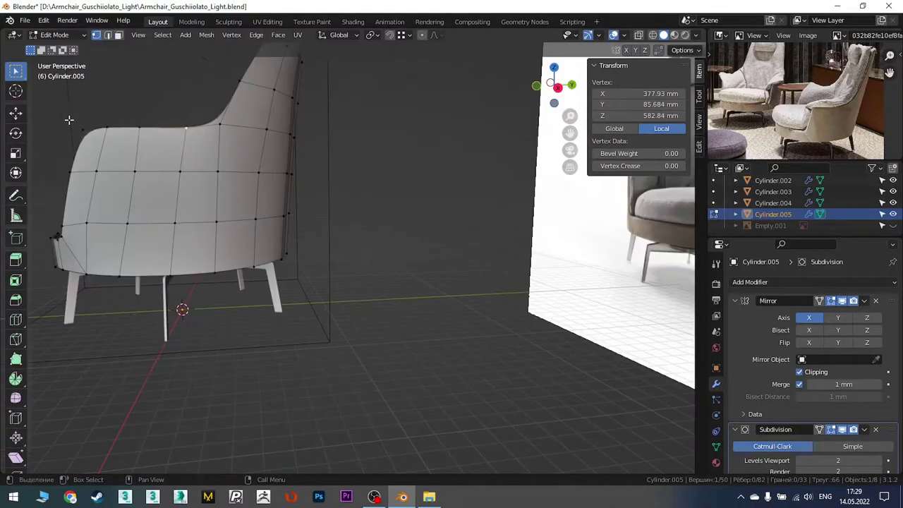
Slide the shell's edge loops and a seat vertex lower, then add a Solidify modifier
key(alt+z)
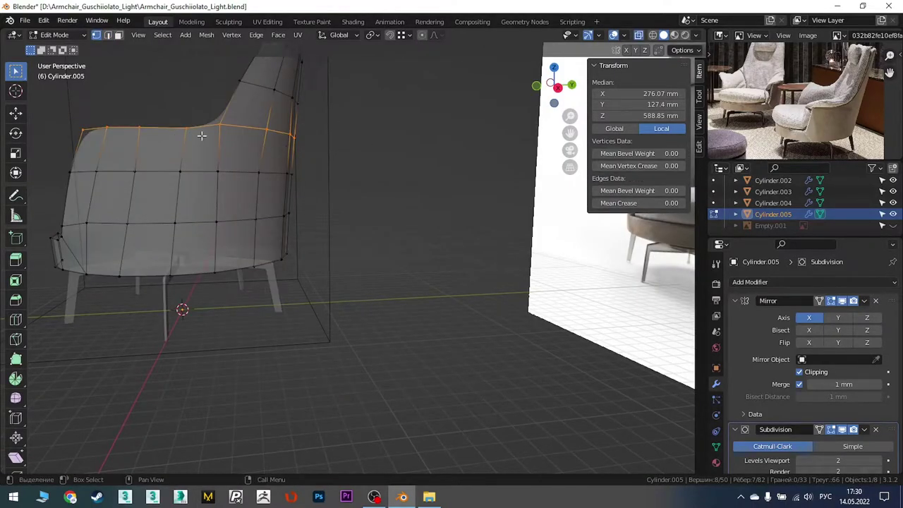
key(g)
key(g)
click(197, 144)
click(269, 88)
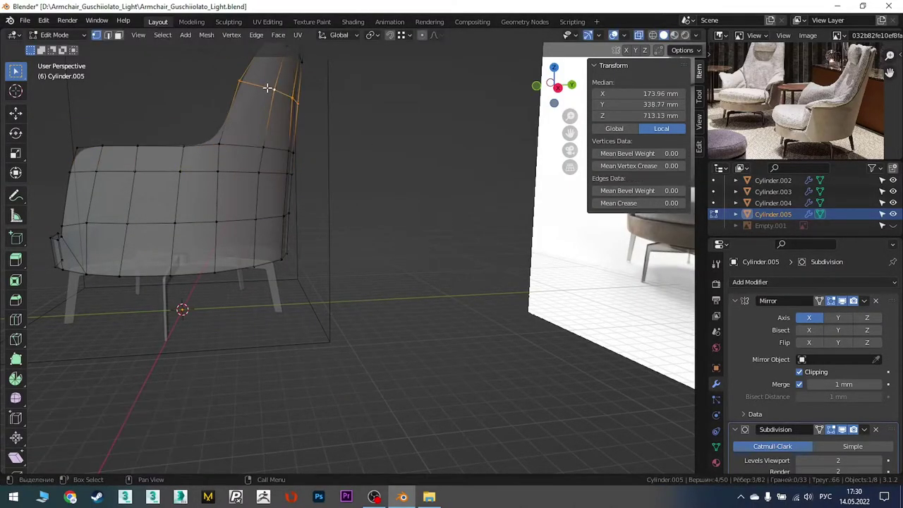
key(g)
key(g)
click(234, 97)
alt+click(202, 171)
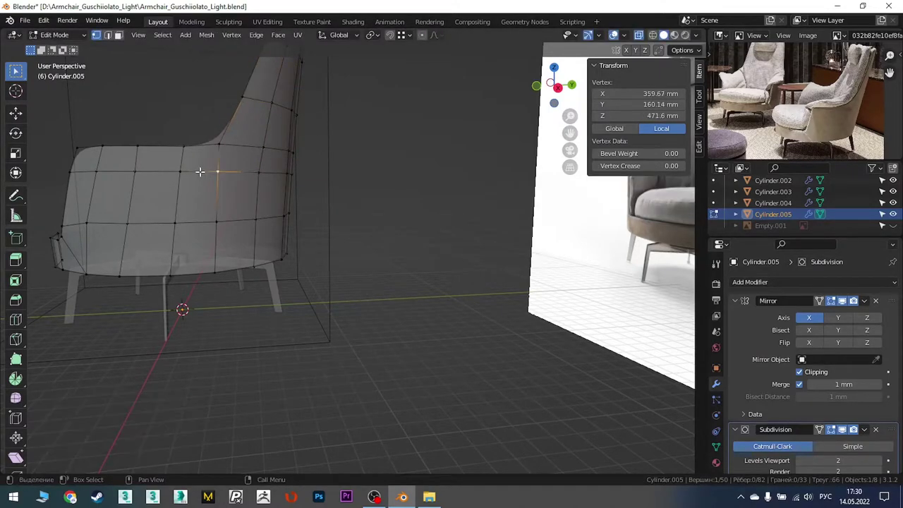
key(g)
key(g)
click(201, 182)
alt+click(192, 224)
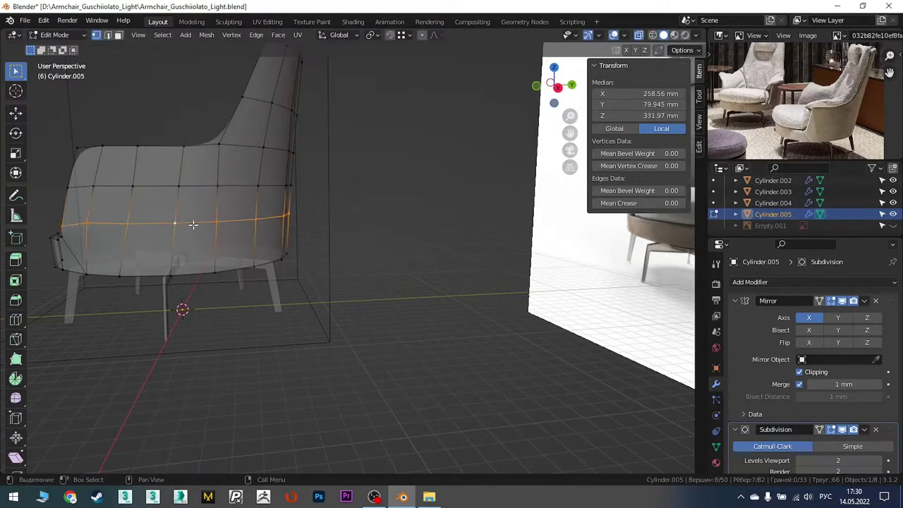
key(g)
key(g)
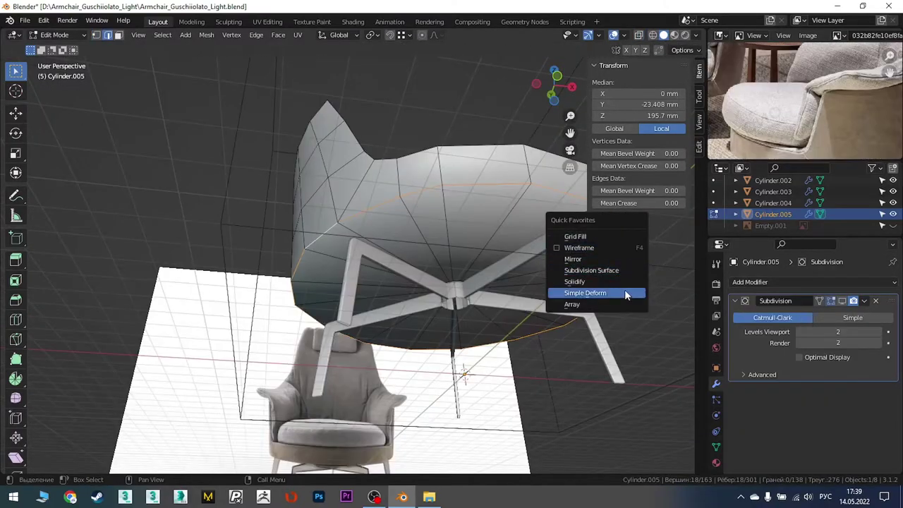
click(575, 281)
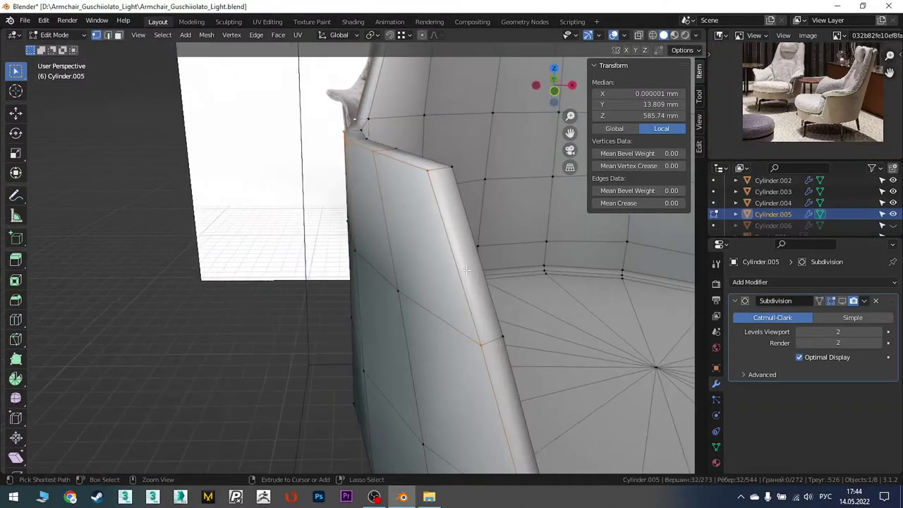
key(ctrl+b)
click(429, 282)
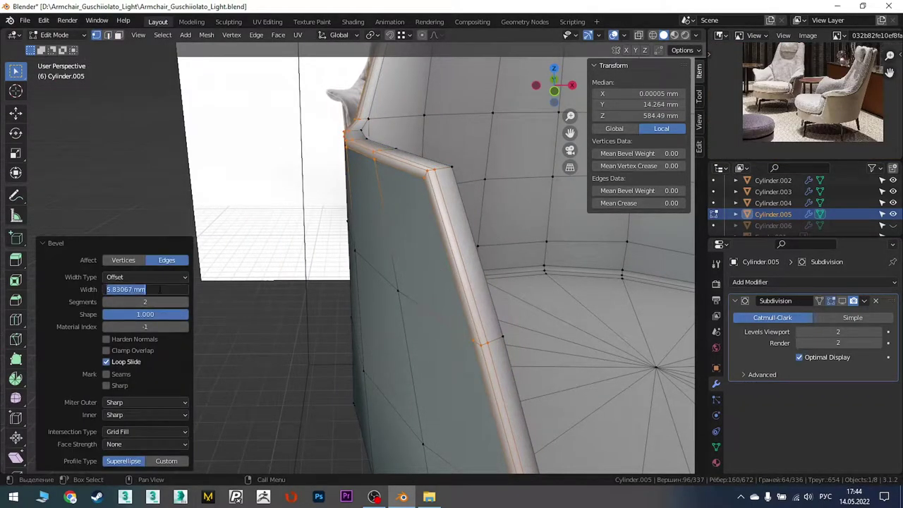
alt+click(445, 249)
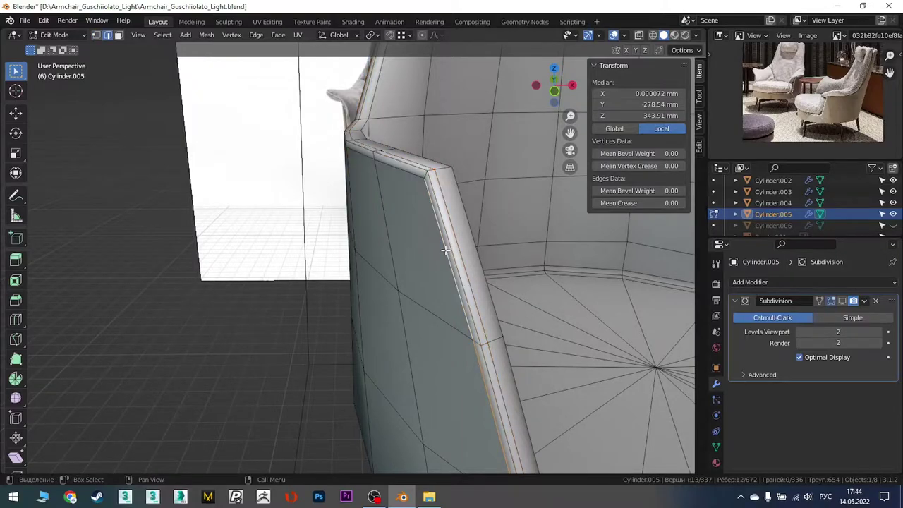
scroll(413, 177, down, 3)
middle_drag(414, 177, 381, 225)
scroll(381, 226, down, 5)
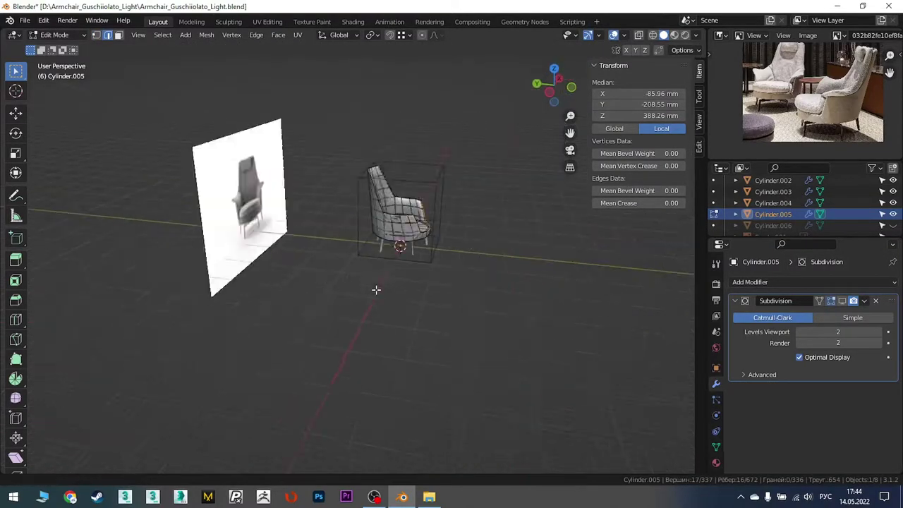
scroll(358, 270, up, 5)
scroll(358, 270, up, 4)
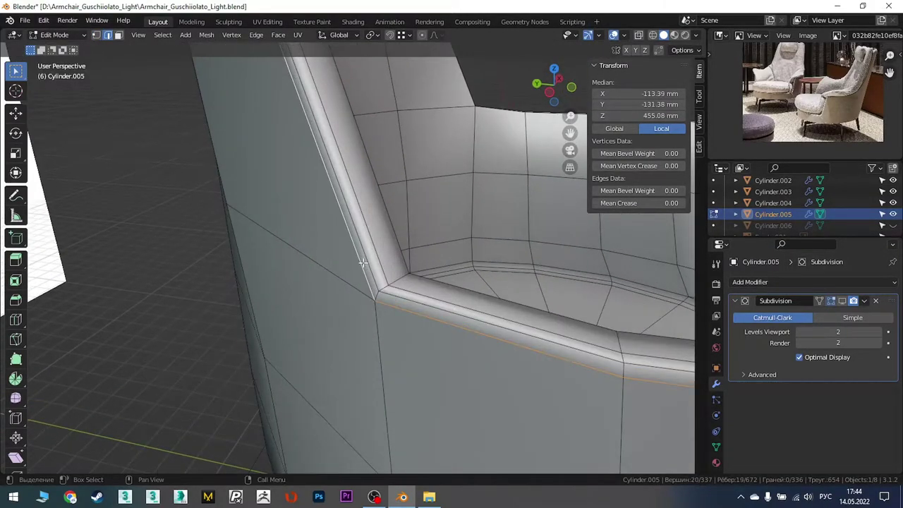
scroll(362, 262, down, 3)
middle_drag(361, 262, 339, 141)
scroll(334, 71, up, 5)
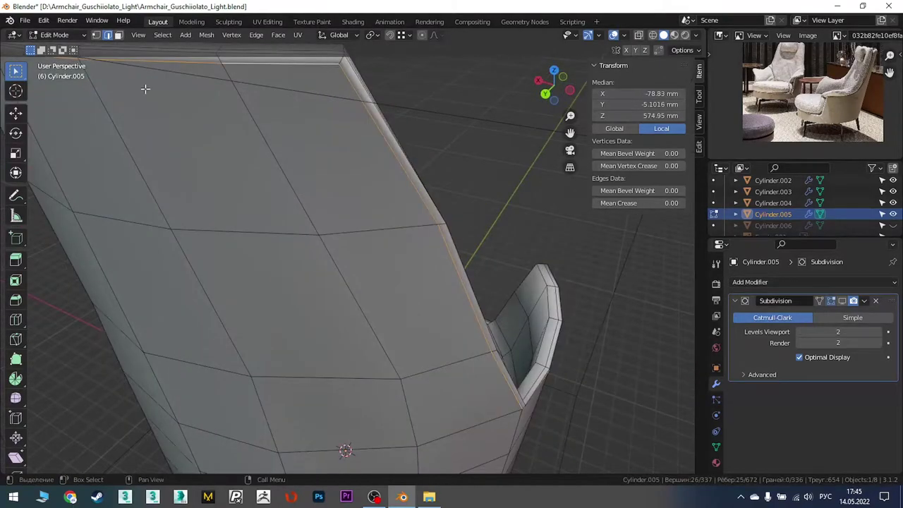
scroll(144, 88, down, 3)
mouse_move(147, 150)
middle_down()
mouse_move(101, 151)
mouse_move(145, 141)
mouse_move(199, 200)
middle_up()
scroll(144, 118, up, 3)
scroll(148, 115, down, 3)
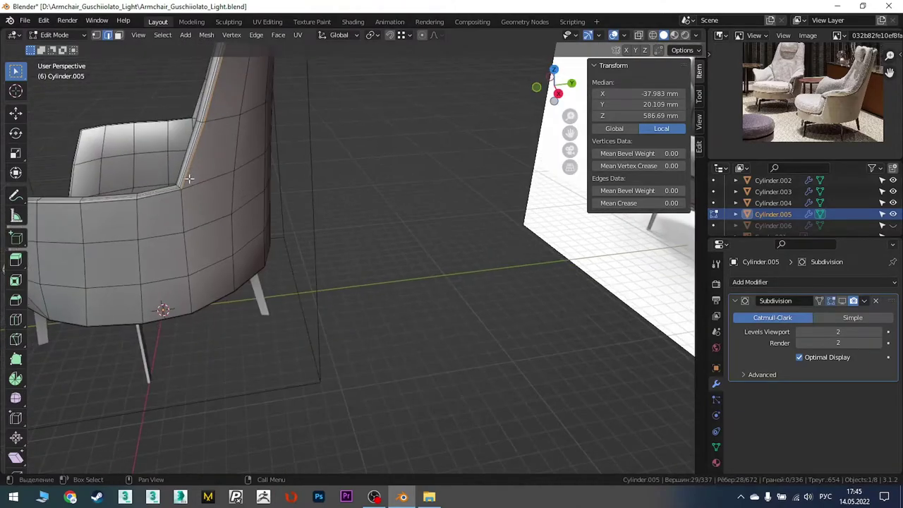
scroll(199, 199, up, 3)
scroll(202, 191, down, 3)
middle_drag(141, 252, 136, 263)
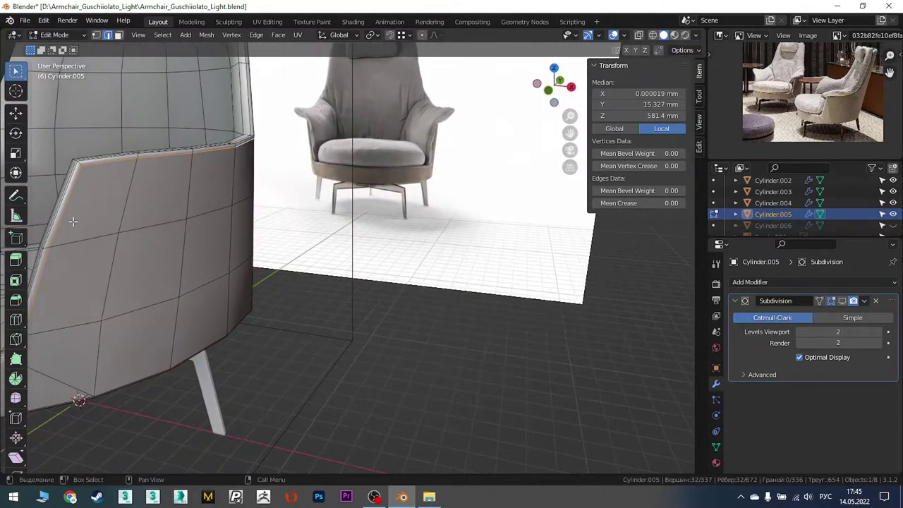
scroll(135, 263, up, 3)
In face mode, select a group of faces on the inner backrest
key(a)
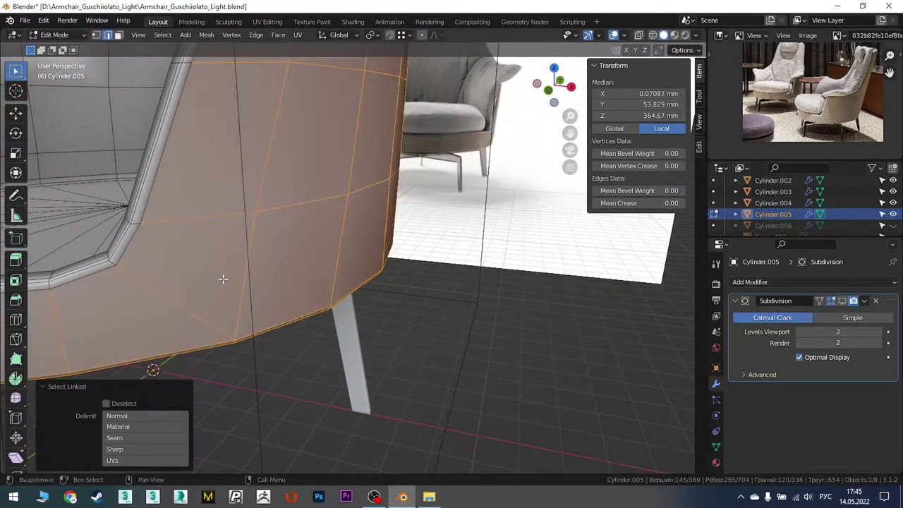
key(x)
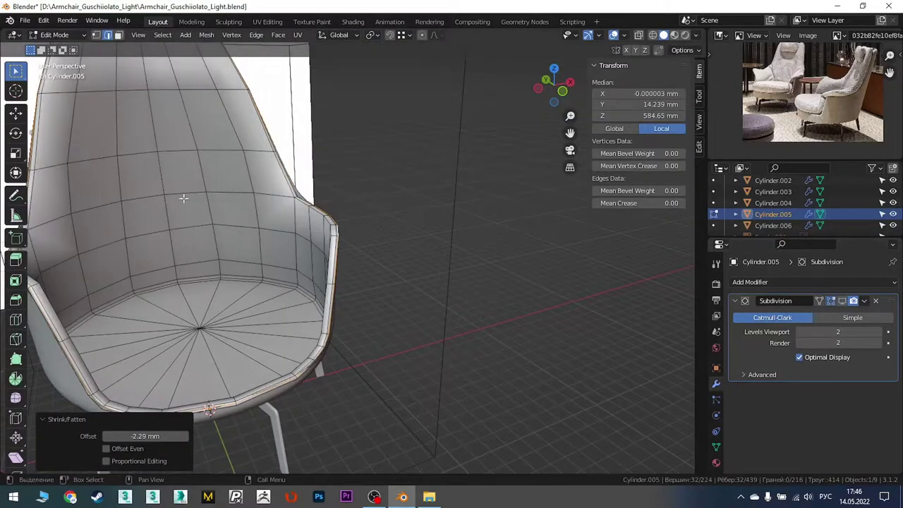
mouse_move(183, 198)
middle_down()
mouse_move(234, 237)
mouse_move(264, 225)
mouse_move(313, 238)
mouse_move(342, 278)
middle_up()
key(3)
click(244, 289)
shift+click(286, 289)
shift+click(286, 254)
shift+click(236, 170)
shift+click(273, 169)
shift+click(278, 219)
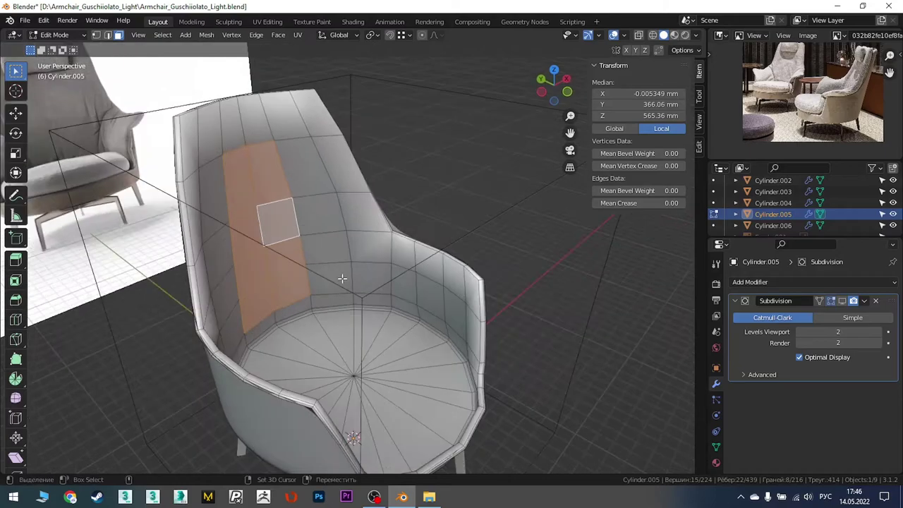
shift+click(460, 309)
Extend the selection into a vertical strip of faces and deselect two stray faces
mouse_move(460, 310)
middle_down()
mouse_move(286, 291)
mouse_move(250, 298)
middle_up()
scroll(286, 291, up, 3)
scroll(286, 291, down, 3)
scroll(238, 185, up, 1)
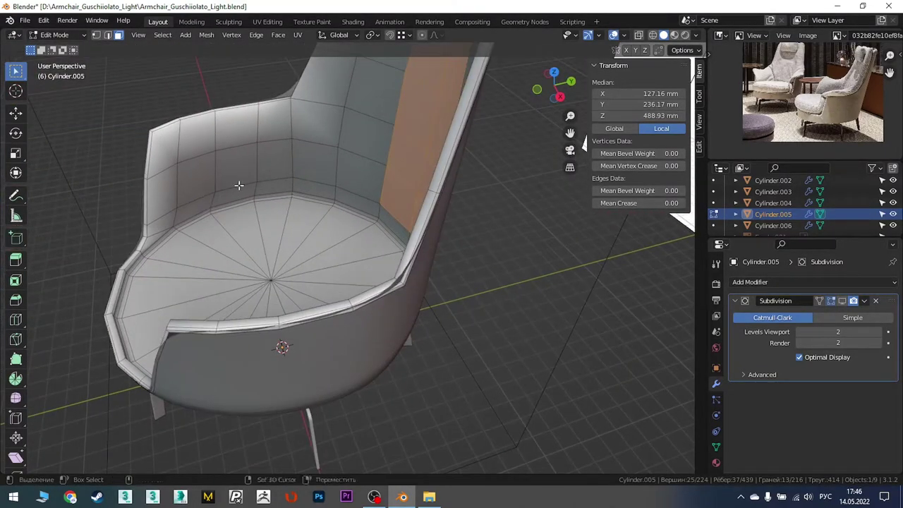
ctrl+click(358, 170)
scroll(359, 176, up, 2)
middle_drag(359, 176, 225, 234)
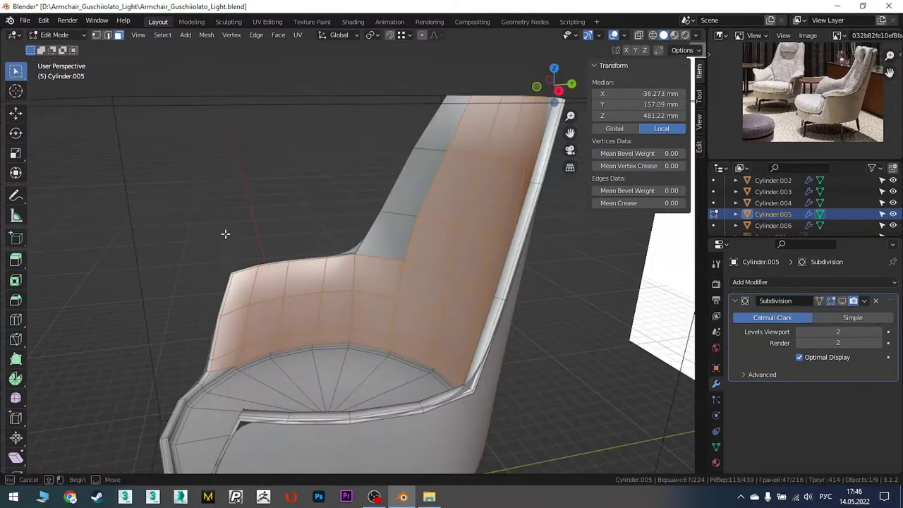
ctrl+drag(217, 336, 219, 337)
middle_drag(292, 327, 365, 317)
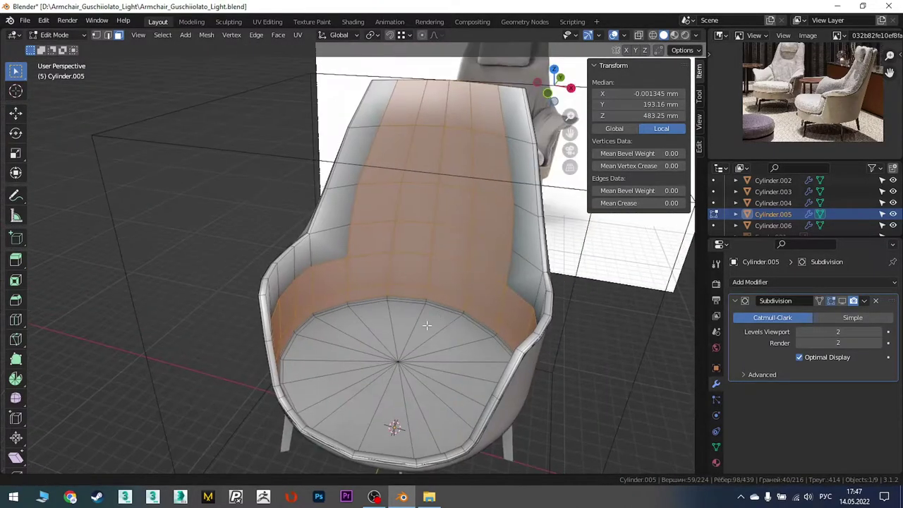
scroll(365, 317, up, 2)
Try a 31.2 mm shrink/fatten offset on the strip, then undo it
key(alt+s)
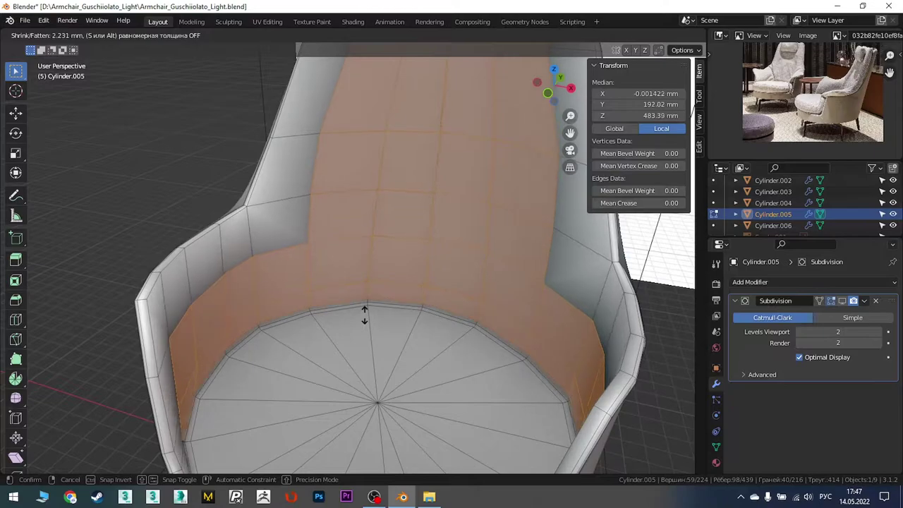
click(364, 309)
scroll(364, 308, down, 2)
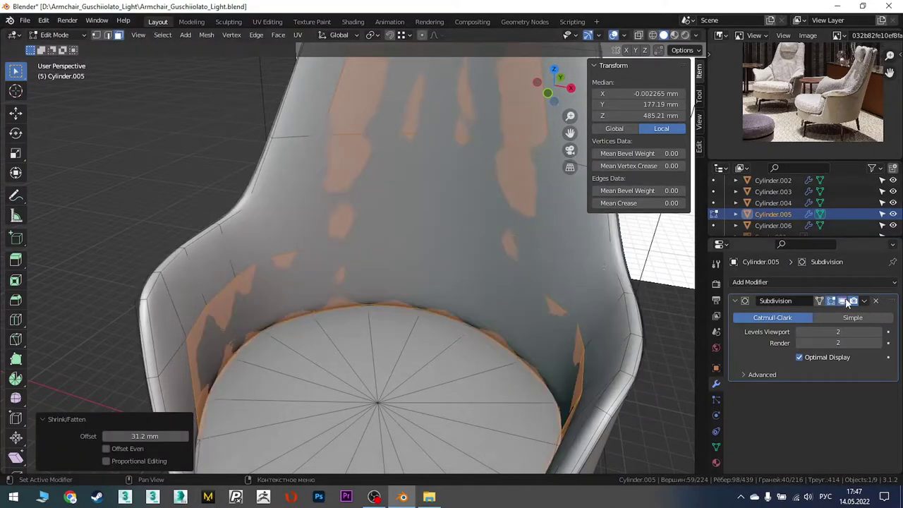
scroll(364, 308, down, 3)
mouse_move(365, 308)
middle_down()
mouse_move(501, 237)
mouse_move(494, 255)
middle_up()
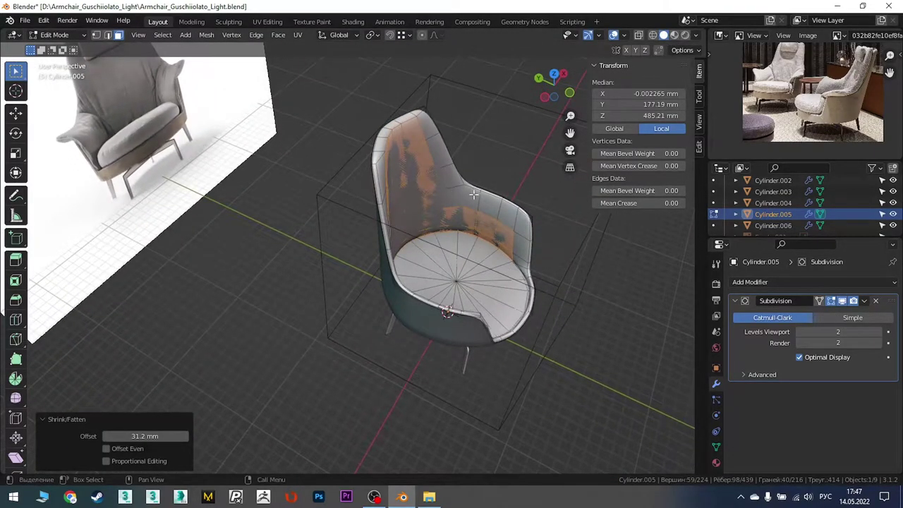
middle_drag(473, 195, 393, 186)
click(841, 300)
key(b)
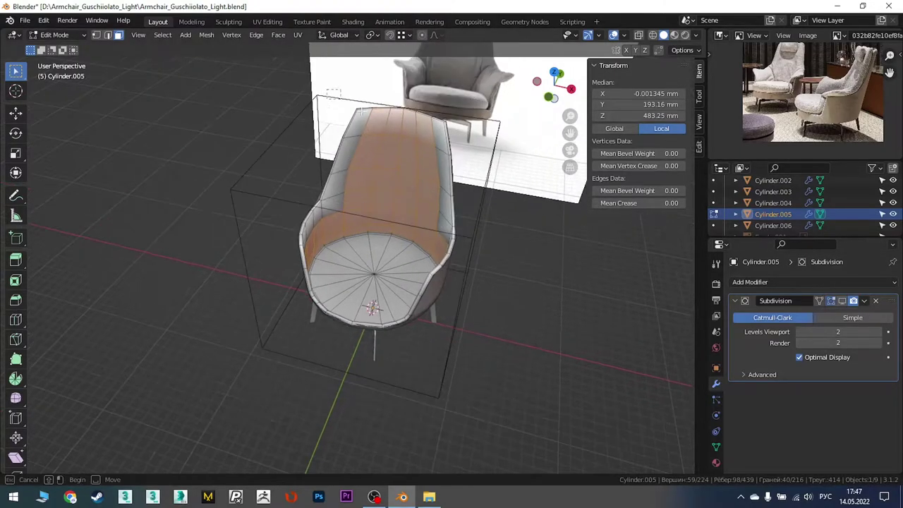
Discard a 43.3 mm trial and offset the narrowed central strip by 52.9 mm
scroll(419, 135, up, 4)
key(alt+s)
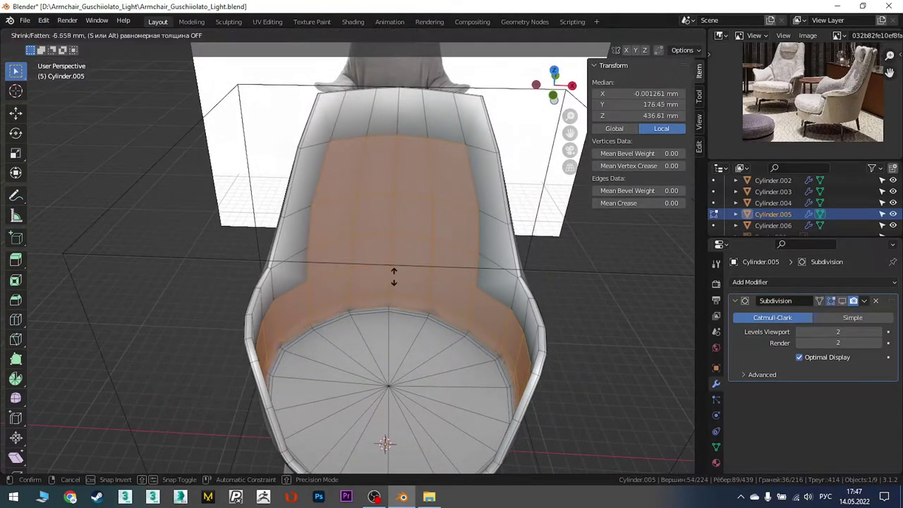
click(395, 268)
key(ctrl+z)
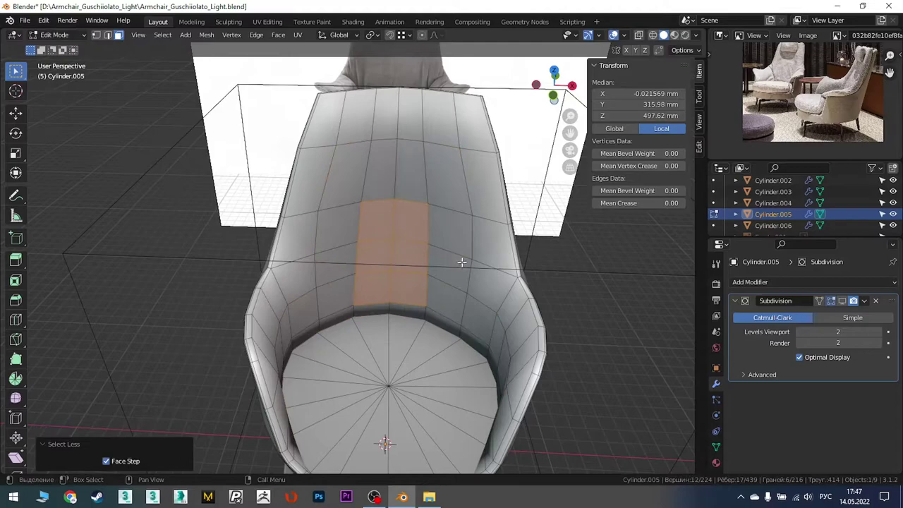
key(alt+s)
click(397, 223)
middle_drag(397, 224, 381, 176)
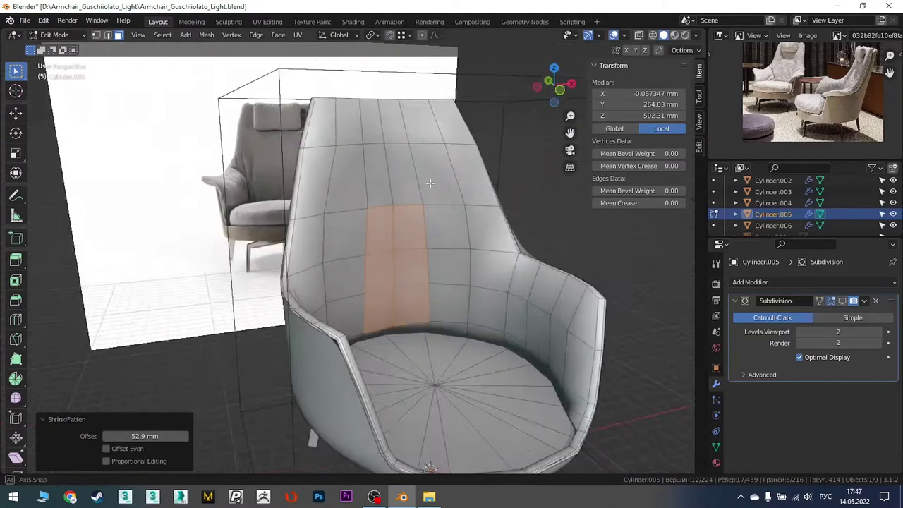
scroll(380, 162, up, 3)
click(351, 136)
Move backrest vertices along Y, pulling one group -21.487 mm
key(g)
key(y)
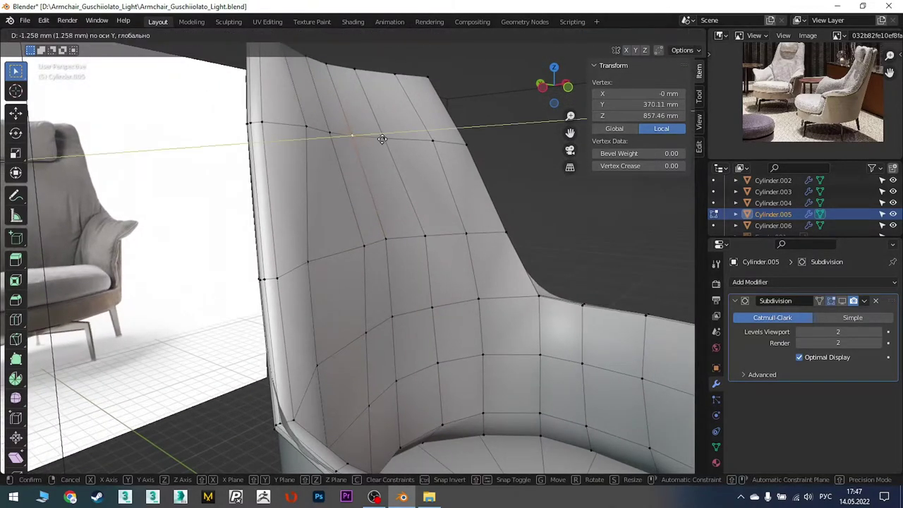
click(384, 142)
middle_drag(385, 145, 292, 379)
click(293, 378)
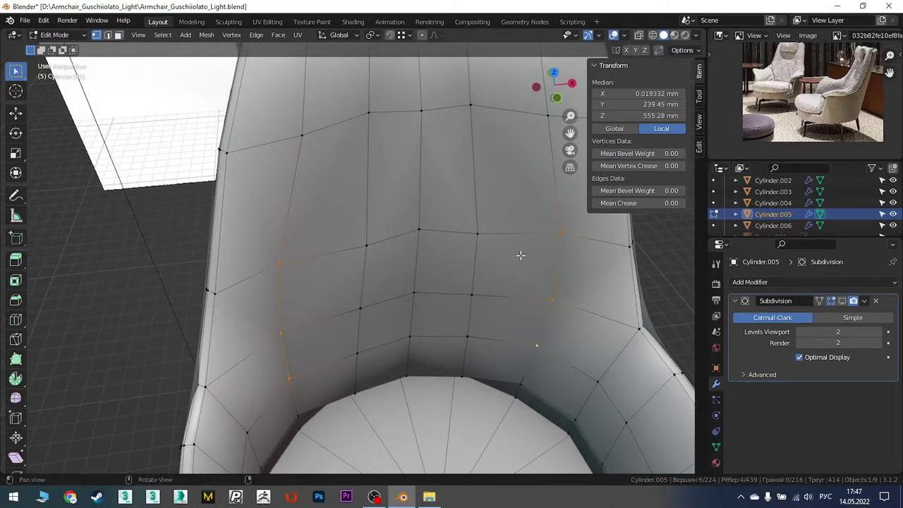
middle_drag(520, 255, 491, 284)
key(g)
key(y)
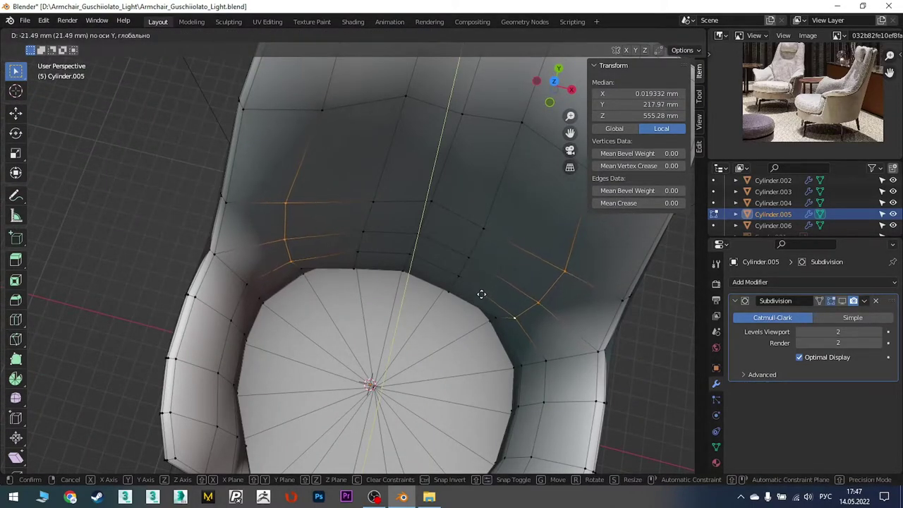
click(481, 294)
Narrow the vertex group to 0.883 on X and move a top vertex -18.413 mm on Y
key(s)
key(x)
click(478, 282)
mouse_move(480, 280)
middle_down()
mouse_move(407, 247)
mouse_move(362, 280)
mouse_move(342, 224)
middle_up()
click(433, 208)
key(g)
key(y)
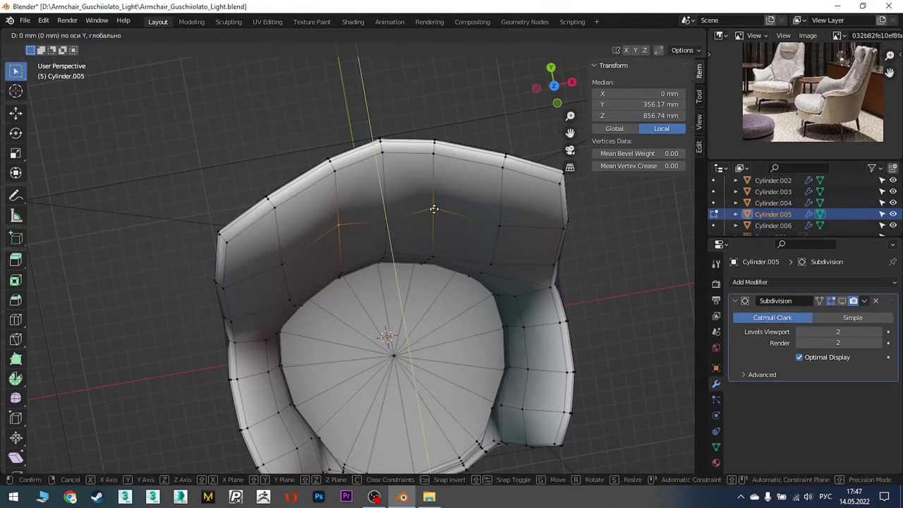
click(434, 223)
Select two more backrest vertices and move them along Y, redoing the move after an undo
mouse_move(422, 230)
middle_down()
mouse_move(459, 280)
mouse_move(430, 212)
mouse_move(394, 166)
middle_up()
click(393, 166)
mouse_move(372, 224)
middle_down()
mouse_move(377, 186)
mouse_move(374, 312)
mouse_move(322, 256)
middle_up()
scroll(377, 185, up, 3)
shift+click(377, 186)
key(g)
key(y)
click(383, 198)
key(ctrl+z)
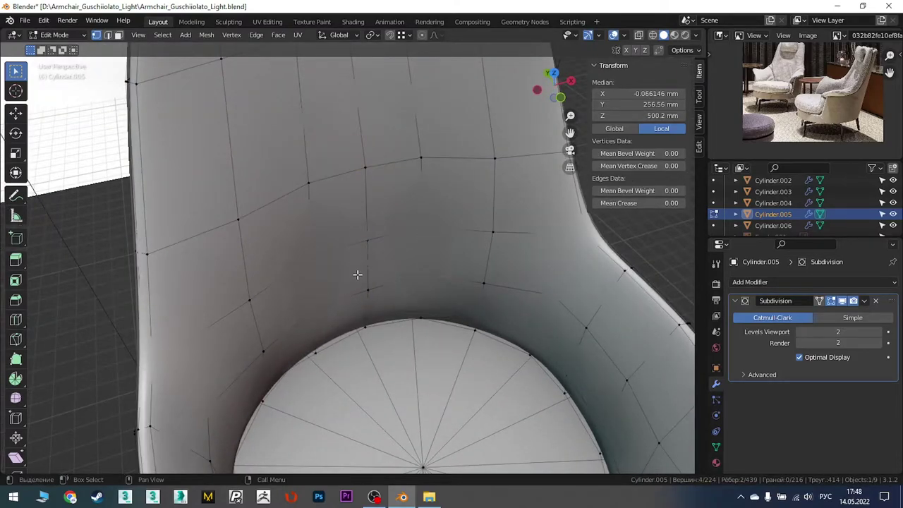
key(g)
key(y)
click(364, 279)
Set Cylinder.006's Solidify thickness to -10 mm and offset to 0, then nudge the offset slightly
key(Tab)
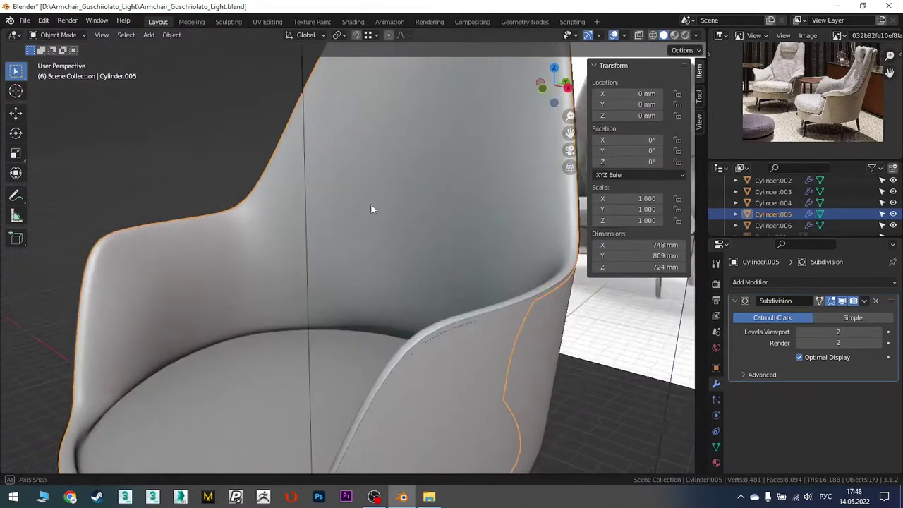
middle_drag(370, 203, 282, 212)
scroll(844, 395, down, 3)
mouse_move(681, 337)
middle_down()
mouse_move(442, 190)
mouse_move(507, 188)
middle_up()
scroll(875, 341, up, 4)
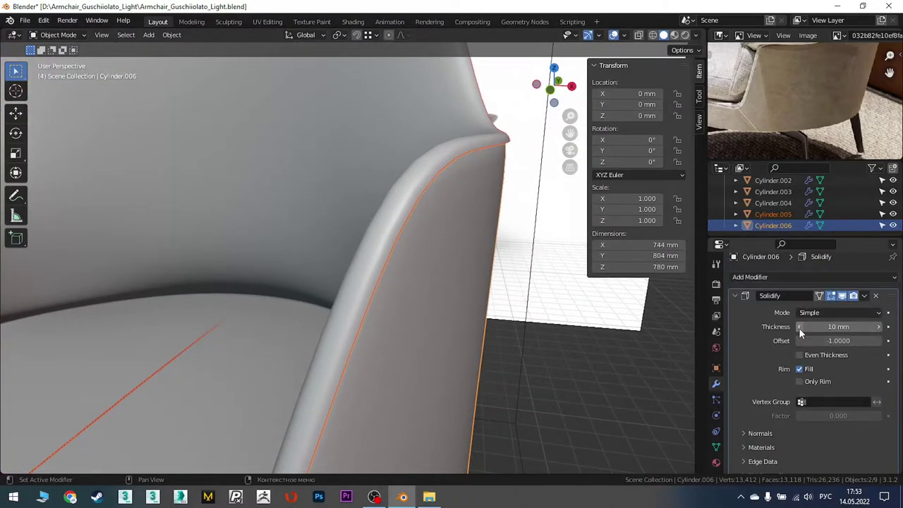
key(minus)
mouse_move(550, 239)
middle_down()
mouse_move(490, 208)
mouse_move(827, 332)
middle_up()
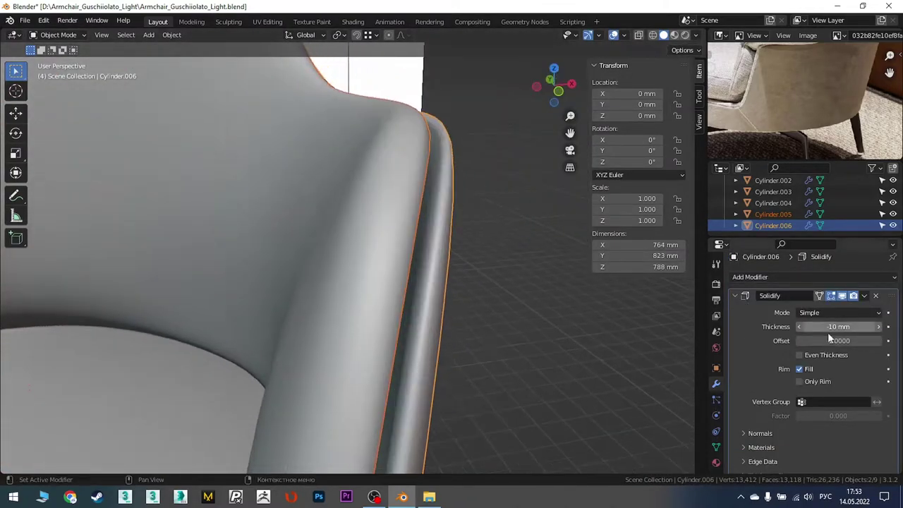
text(0)
key(Return)
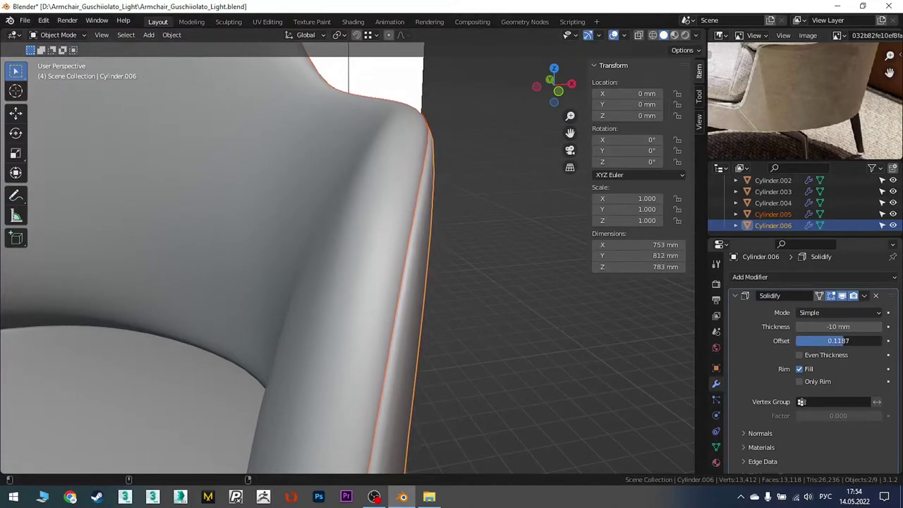
mouse_move(838, 341)
mouse_down()
mouse_move(857, 340)
mouse_move(832, 340)
mouse_move(846, 341)
mouse_up()
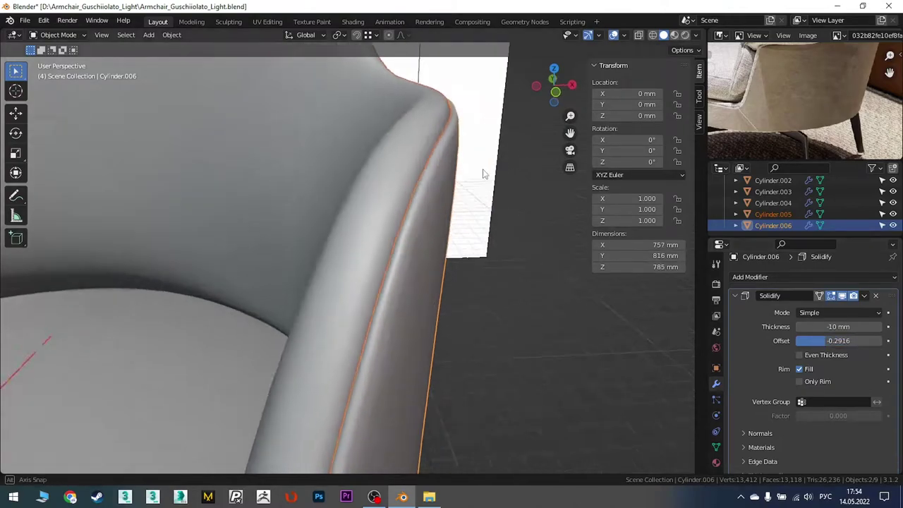
mouse_move(484, 171)
middle_down()
mouse_move(452, 197)
mouse_move(487, 247)
mouse_move(485, 167)
middle_up()
In Cylinder.005's edit mode, shrink/fatten the arm-edge face loop by about 1.482 mm
click(485, 194)
key(Tab)
alt+click(485, 167)
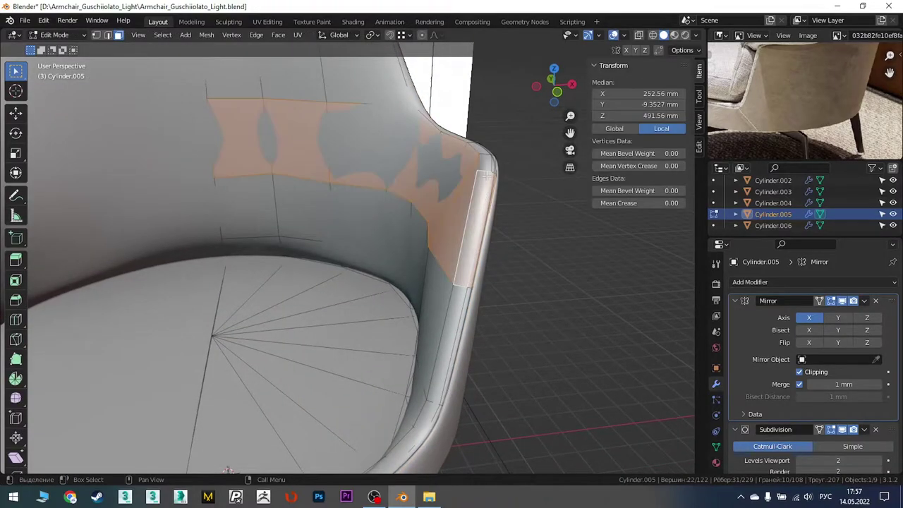
key(alt+s)
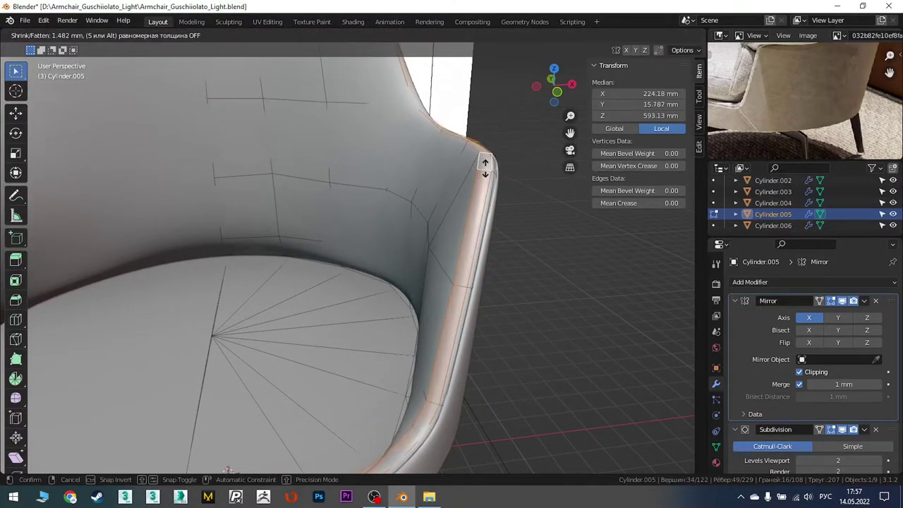
Confirm the arm-edge offset and isolate the chair shell in Local view
click(485, 164)
middle_drag(485, 163, 466, 171)
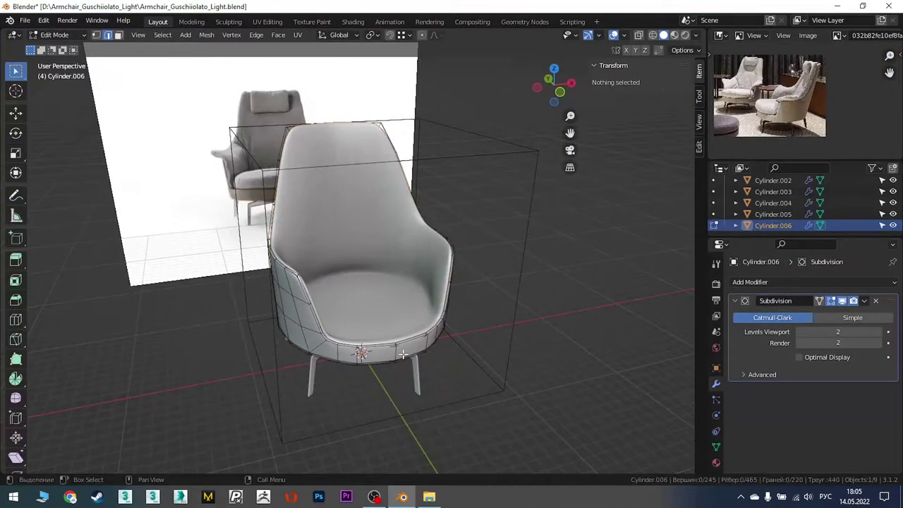
key(slash)
middle_drag(383, 353, 328, 346)
scroll(328, 347, up, 4)
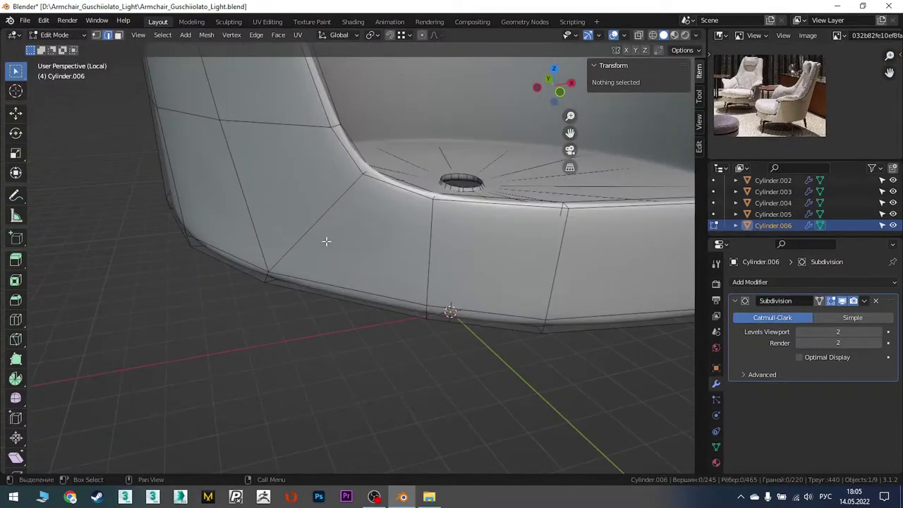
Select the diagonal edge loops along the base of the chair shell
alt+click(324, 226)
middle_drag(324, 227, 259, 289)
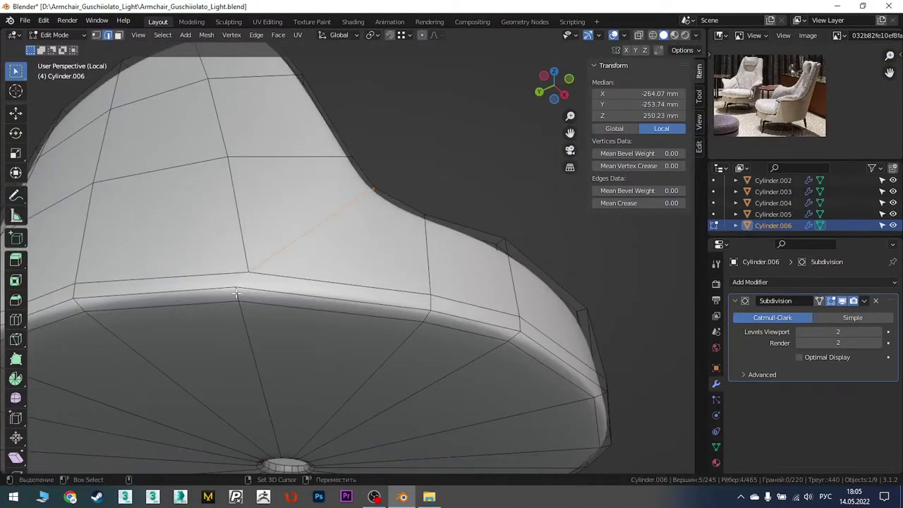
alt+shift+click(277, 307)
scroll(348, 343, down, 4)
middle_drag(348, 342, 519, 308)
scroll(519, 307, up, 3)
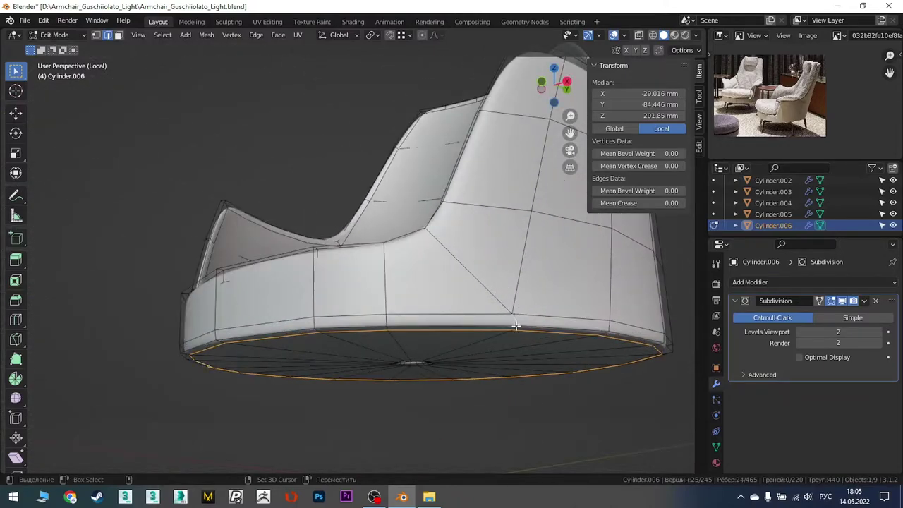
scroll(476, 289, up, 5)
scroll(411, 202, down, 4)
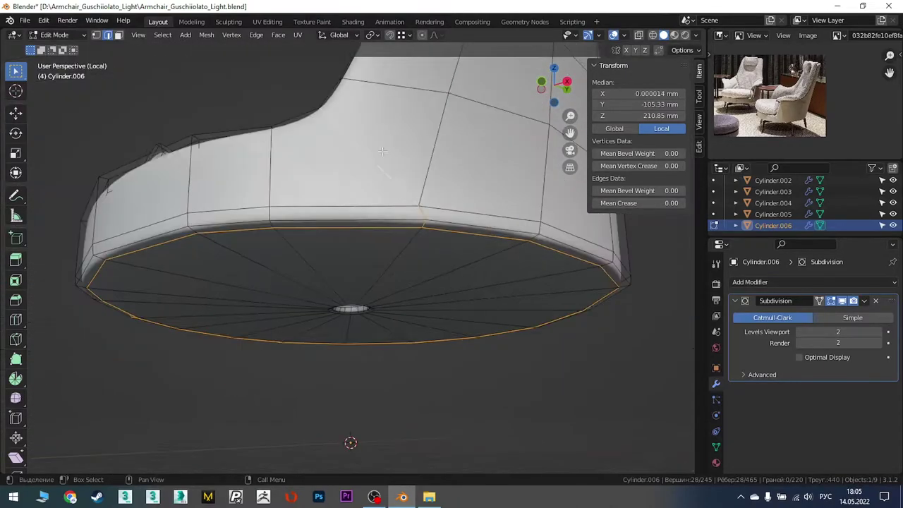
middle_drag(411, 202, 459, 228)
scroll(459, 228, up, 3)
shift+click(346, 120)
Bevel the edges 1 mm wide and shrink the middle faces inward into a groove
key(ctrl+b)
click(349, 117)
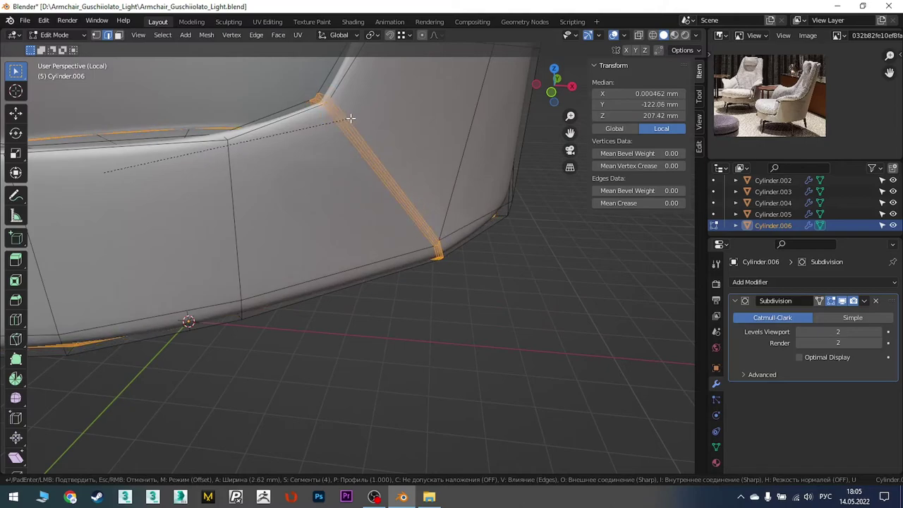
text(1)
key(Return)
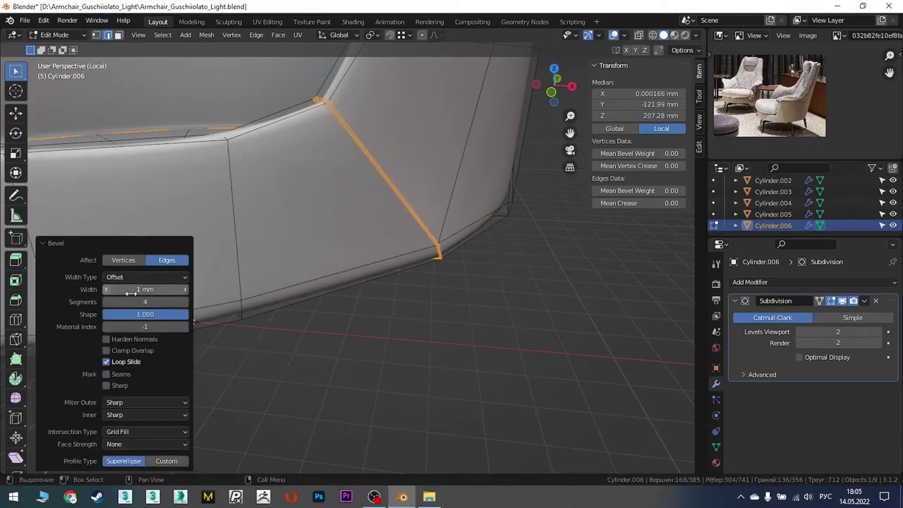
key(alt+s)
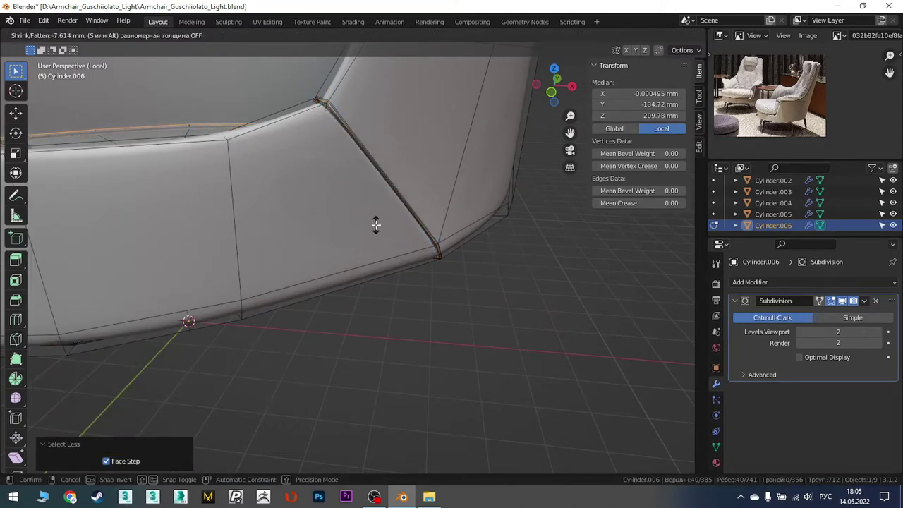
click(188, 321)
key(Return)
key(Tab)
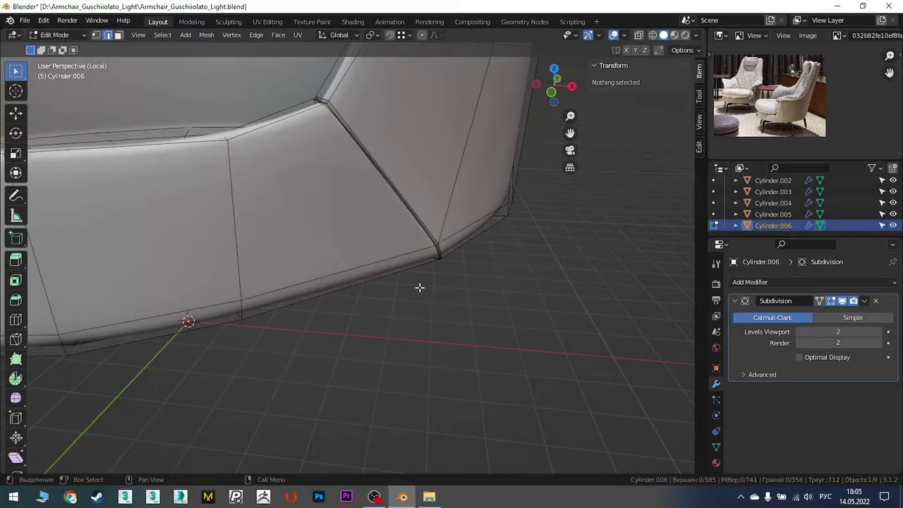
middle_drag(419, 288, 388, 197)
scroll(364, 180, up, 3)
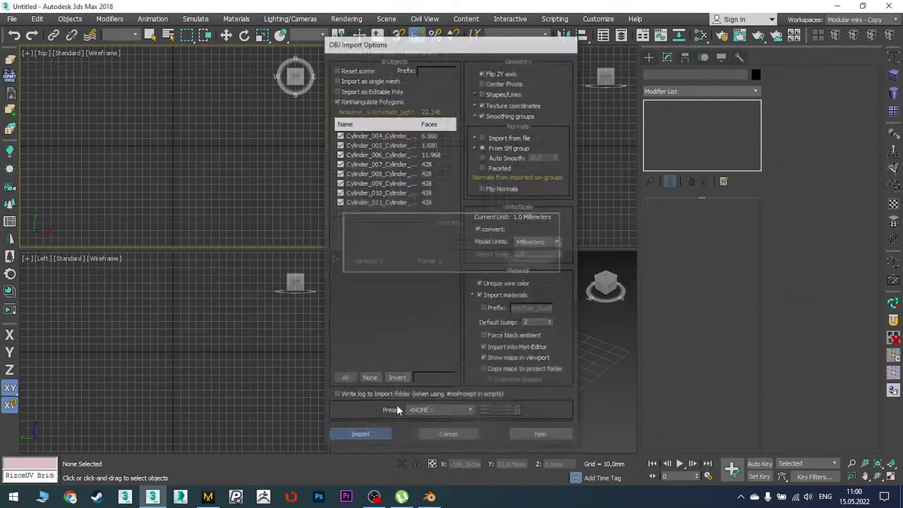
Import the armchair OBJ, TurboSmooth it into an Editable Poly, and send it to RizomUV
click(358, 432)
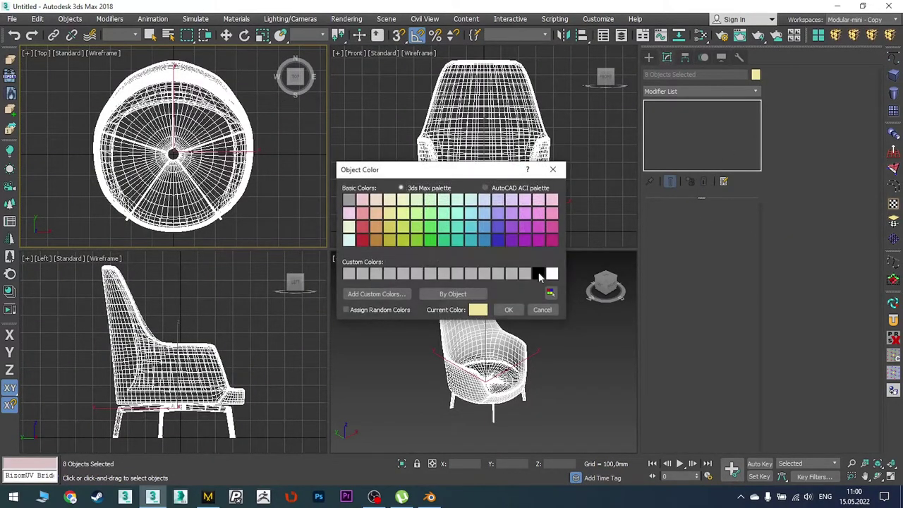
click(892, 279)
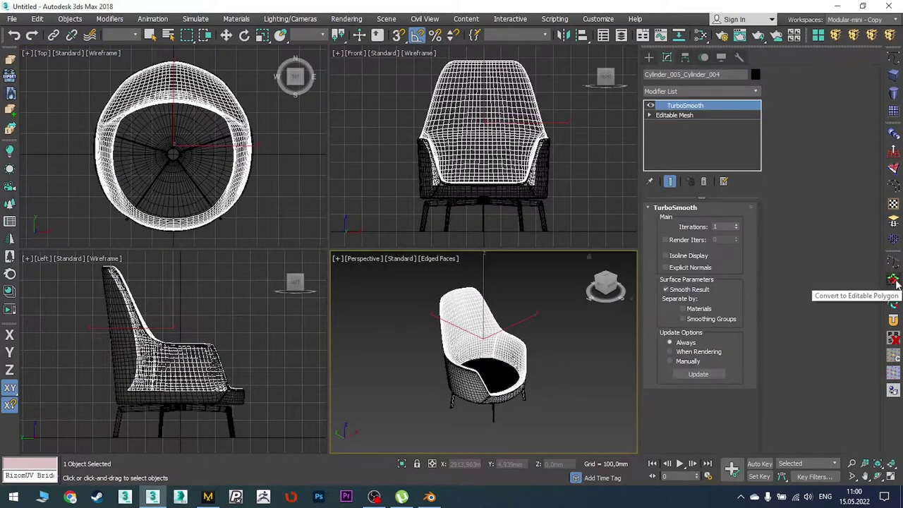
click(892, 280)
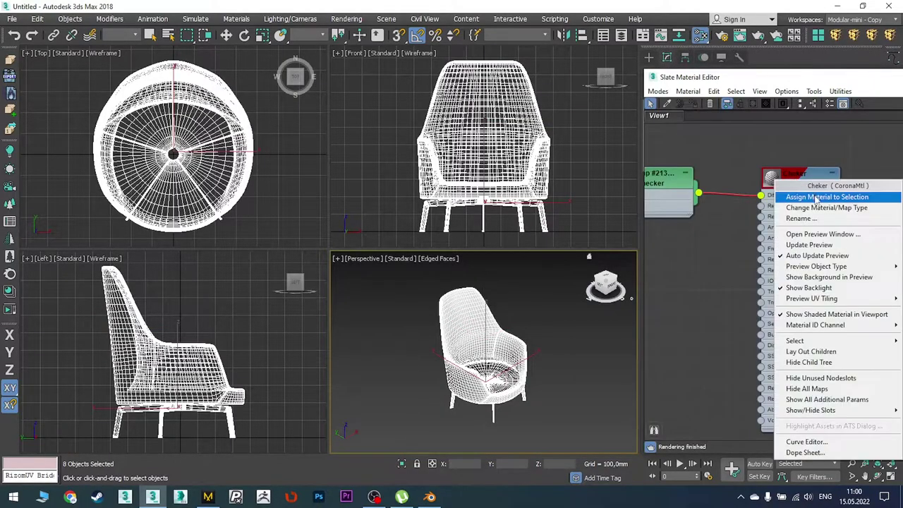
click(893, 303)
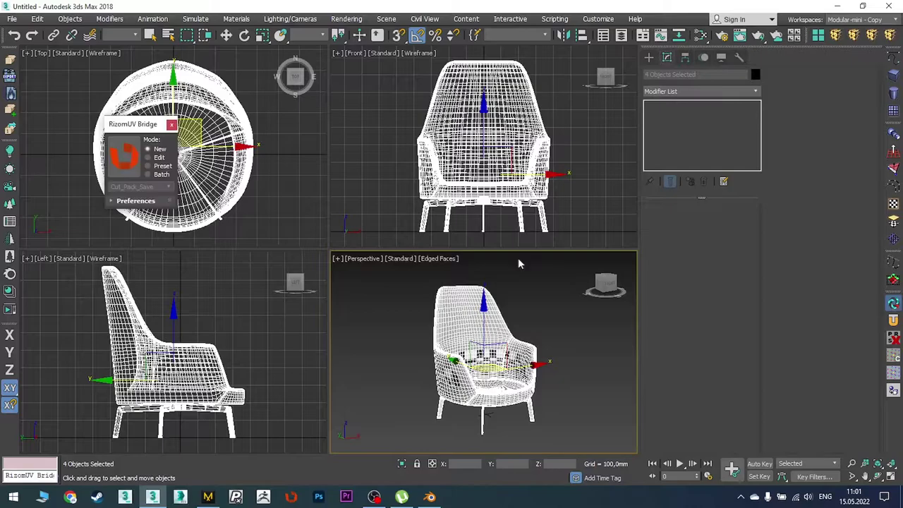
click(129, 162)
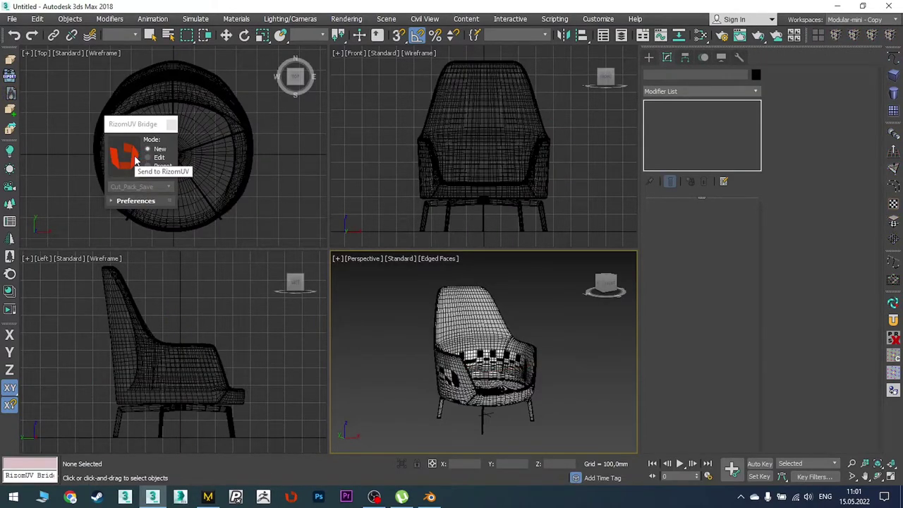
Cut the two seat-rim edge loops into a seam
scroll(292, 281, up, 5)
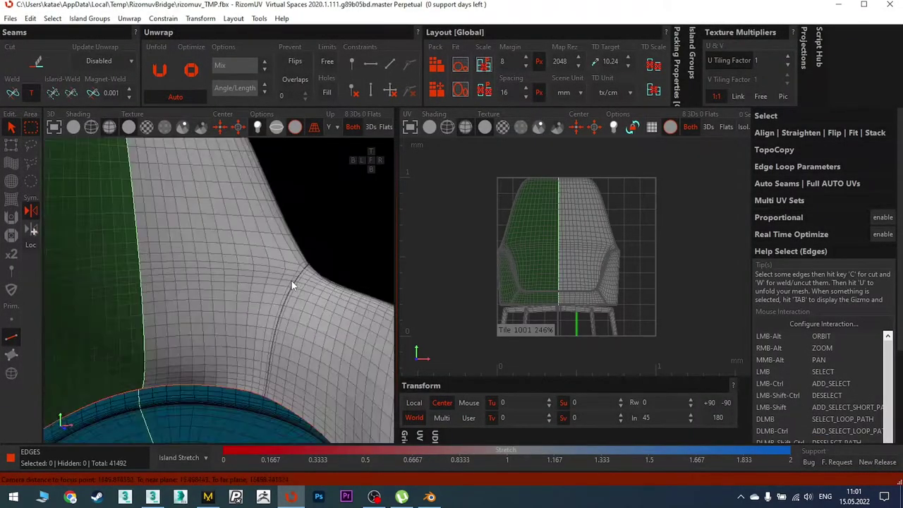
scroll(291, 281, up, 2)
scroll(336, 298, up, 2)
scroll(314, 292, up, 2)
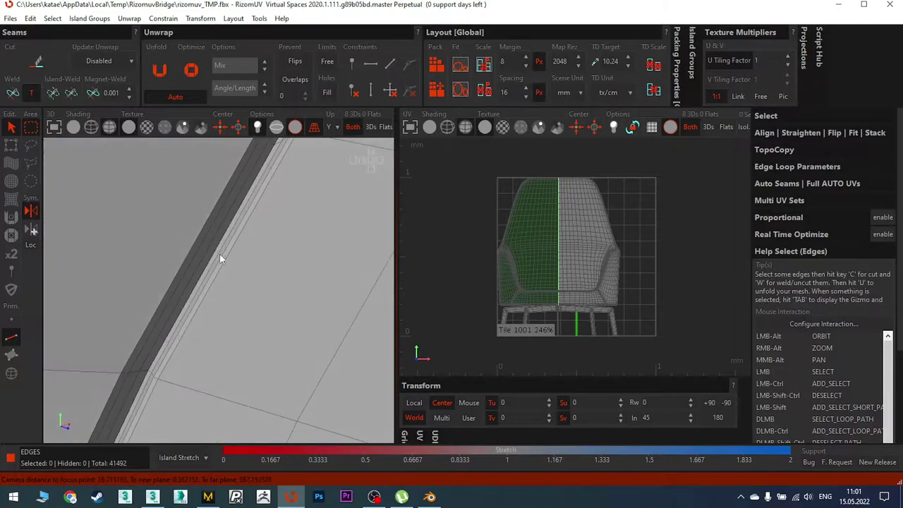
scroll(219, 253, down, 1)
scroll(215, 249, down, 1)
scroll(215, 249, down, 4)
scroll(287, 292, down, 3)
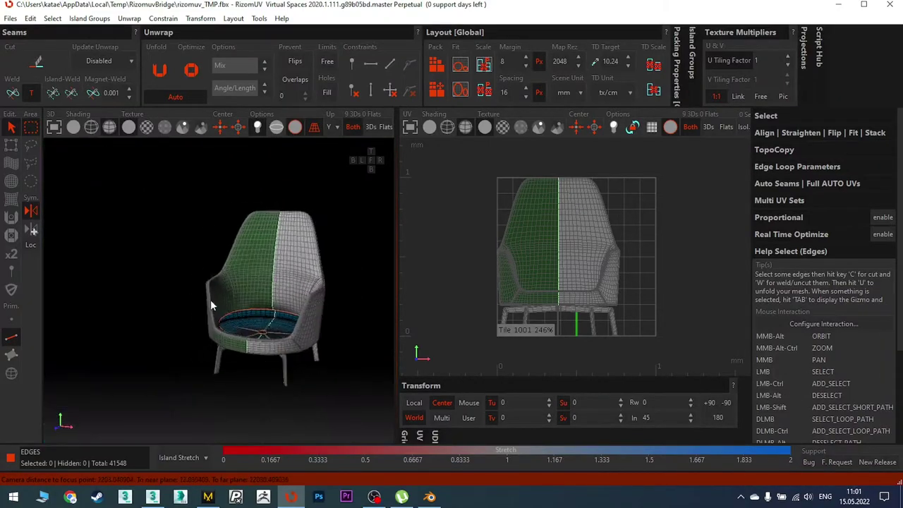
scroll(210, 311, up, 5)
scroll(228, 278, up, 2)
scroll(172, 178, up, 1)
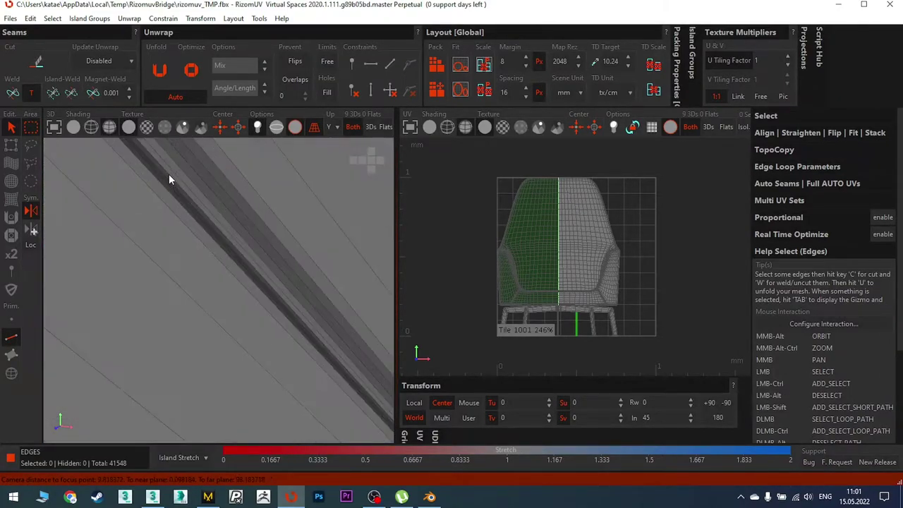
double_click(169, 173)
scroll(151, 171, down, 3)
mouse_move(151, 172)
alt+middle_down()
mouse_move(242, 186)
mouse_move(310, 373)
mouse_move(303, 256)
alt+middle_up()
double_click(302, 254)
key(c)
With symmetry disabled, unfold the chair into flat UV islands
scroll(329, 346, down, 3)
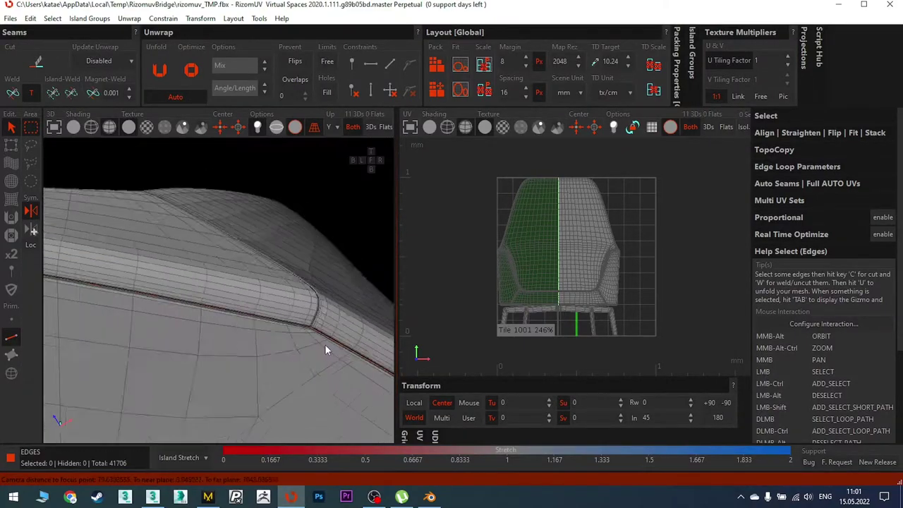
mouse_move(328, 346)
alt+middle_down()
mouse_move(199, 283)
mouse_move(229, 280)
alt+middle_up()
scroll(193, 393, up, 2)
scroll(193, 392, down, 3)
scroll(235, 296, down, 3)
click(30, 210)
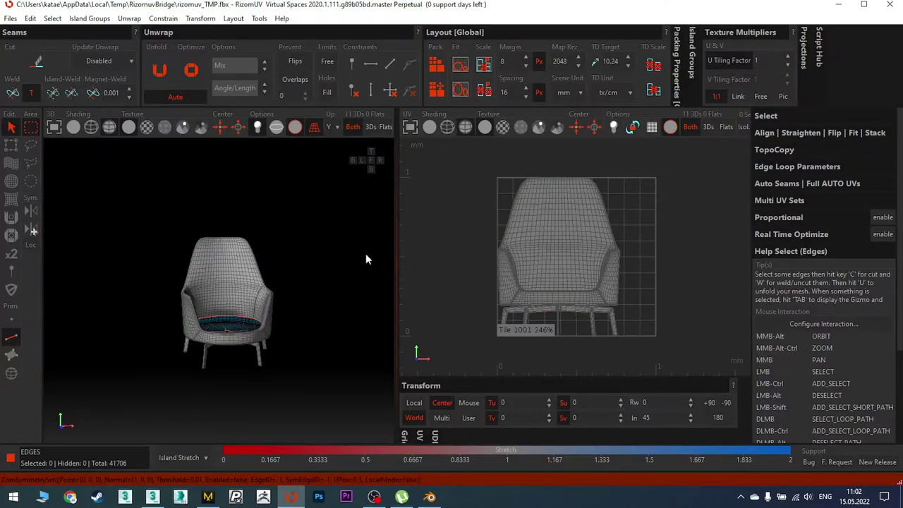
key(u)
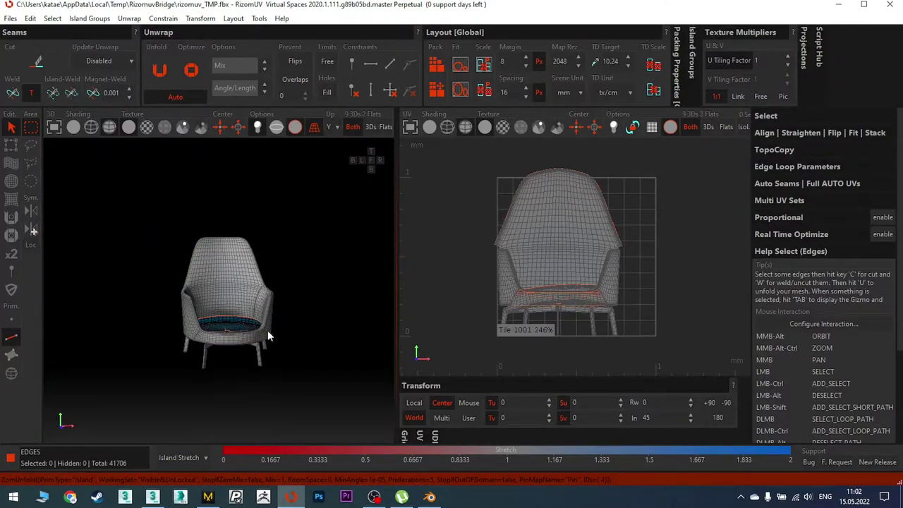
Frame the seat cushion part and start a seam path along the seat junction
click(681, 220)
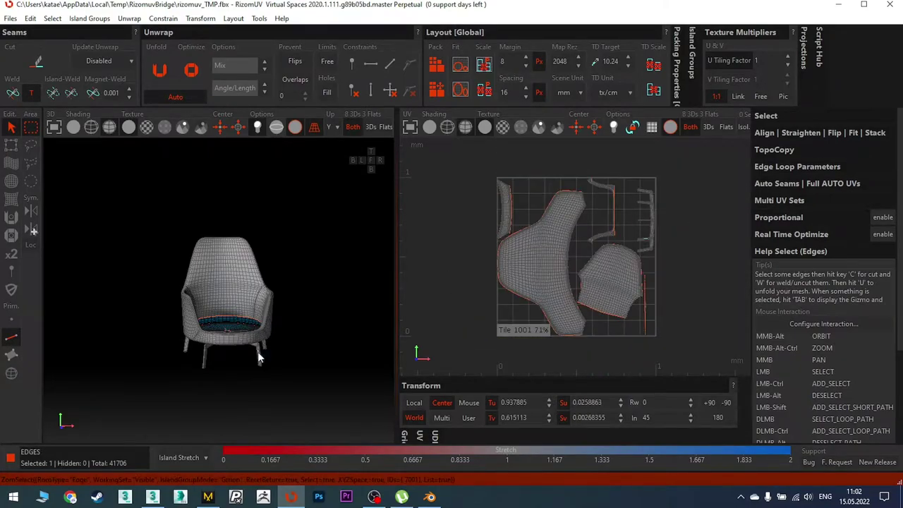
key(f)
scroll(230, 306, up, 5)
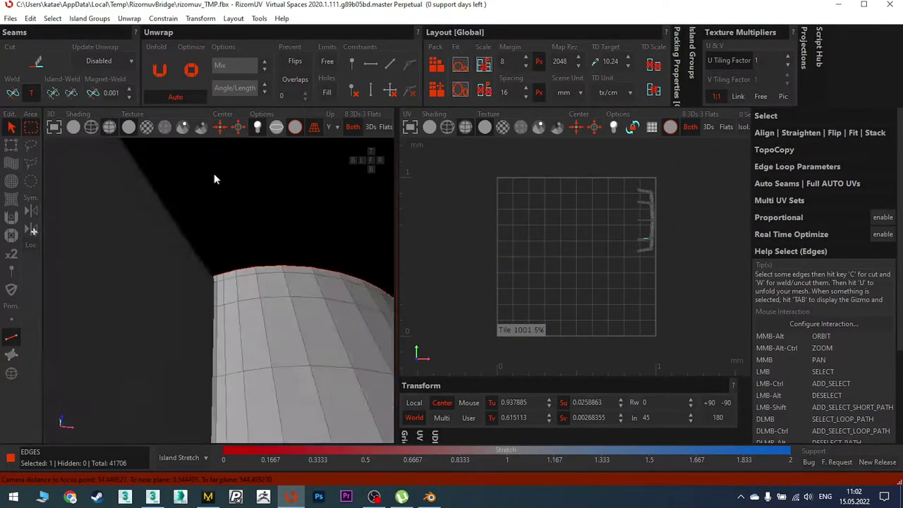
mouse_move(223, 288)
alt+middle_down()
mouse_move(196, 249)
mouse_move(202, 306)
mouse_move(220, 252)
mouse_move(216, 268)
mouse_move(327, 258)
alt+middle_up()
scroll(197, 254, up, 3)
shift+click(220, 252)
shift+click(217, 269)
scroll(216, 269, down, 5)
scroll(231, 186, up, 5)
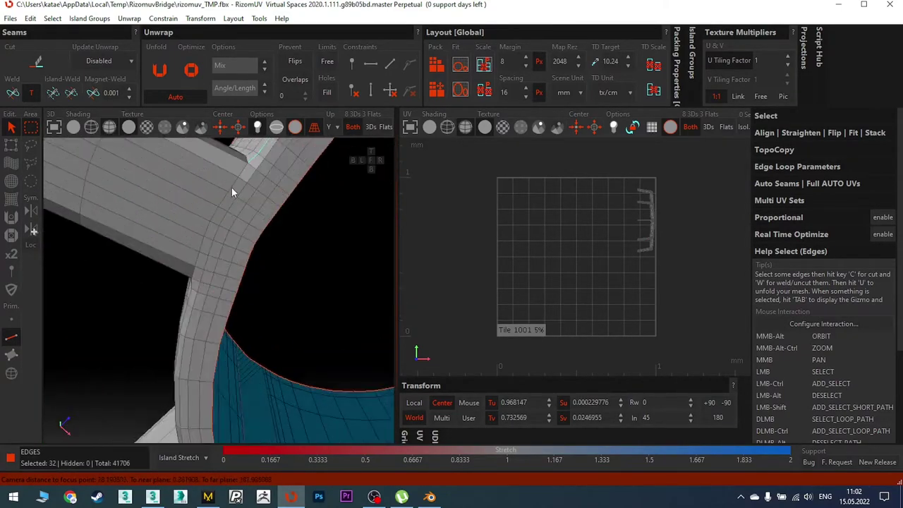
Continue the edge path around the base ring until it is complete
shift+click(191, 289)
mouse_move(191, 290)
alt+middle_down()
mouse_move(226, 294)
mouse_move(245, 186)
alt+middle_up()
mouse_move(303, 230)
alt+middle_down()
mouse_move(220, 187)
mouse_move(97, 308)
mouse_move(177, 298)
mouse_move(166, 381)
mouse_move(183, 267)
mouse_move(129, 246)
alt+middle_up()
shift+click(204, 211)
scroll(133, 216, down, 5)
scroll(159, 206, up, 5)
shift+click(179, 296)
scroll(183, 267, down, 3)
scroll(181, 282, up, 3)
shift+click(130, 247)
scroll(228, 302, down, 5)
scroll(317, 301, up, 5)
shift+click(318, 295)
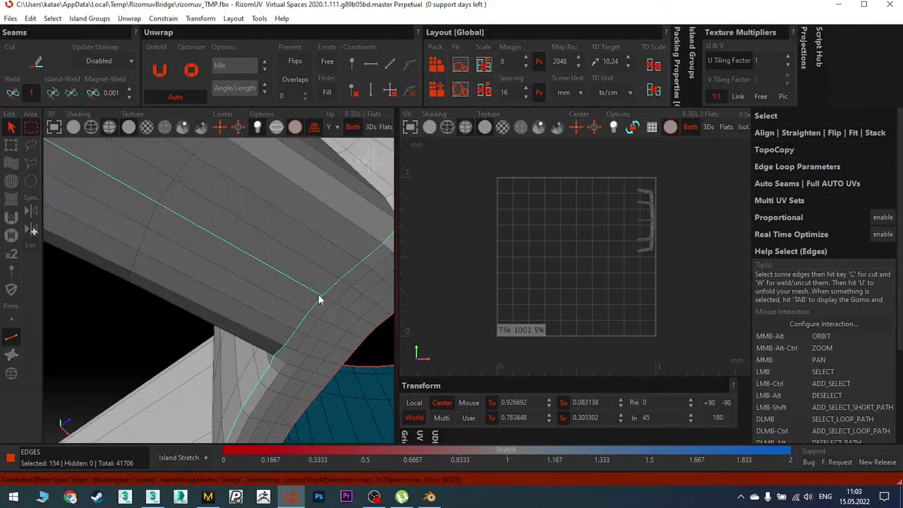
scroll(307, 300, down, 5)
Cut the traced base-ring path into a seam
scroll(306, 299, up, 5)
alt+middle_drag(306, 299, 296, 228)
scroll(296, 228, down, 4)
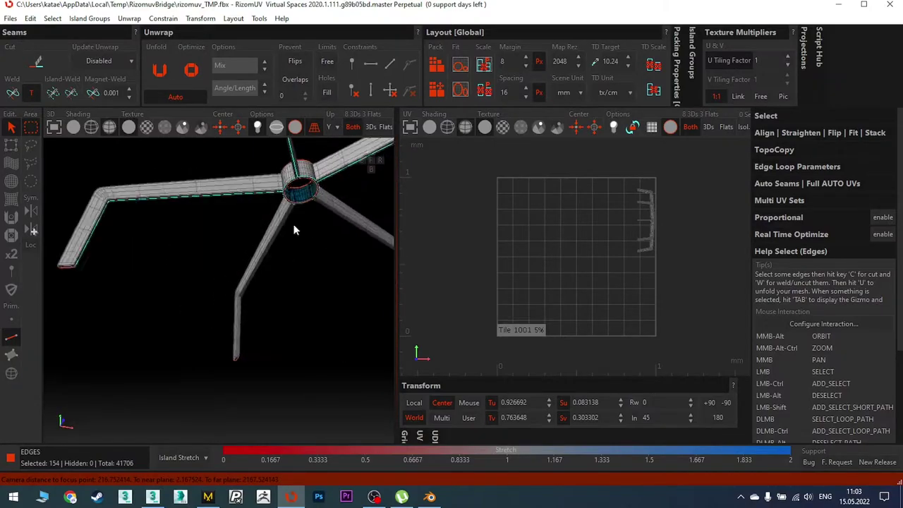
scroll(278, 241, up, 5)
scroll(262, 225, down, 3)
key(c)
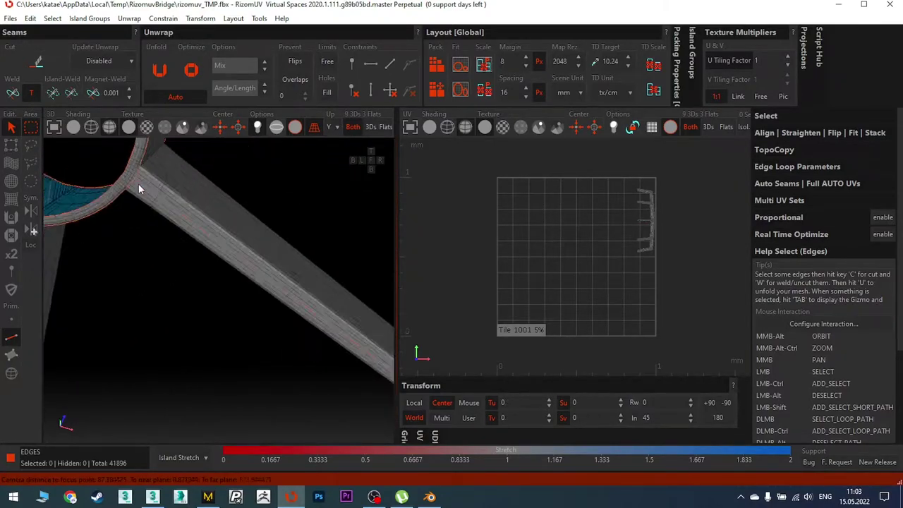
Select the first edge loop at the hub-arm junction
scroll(139, 179, down, 3)
scroll(209, 206, up, 3)
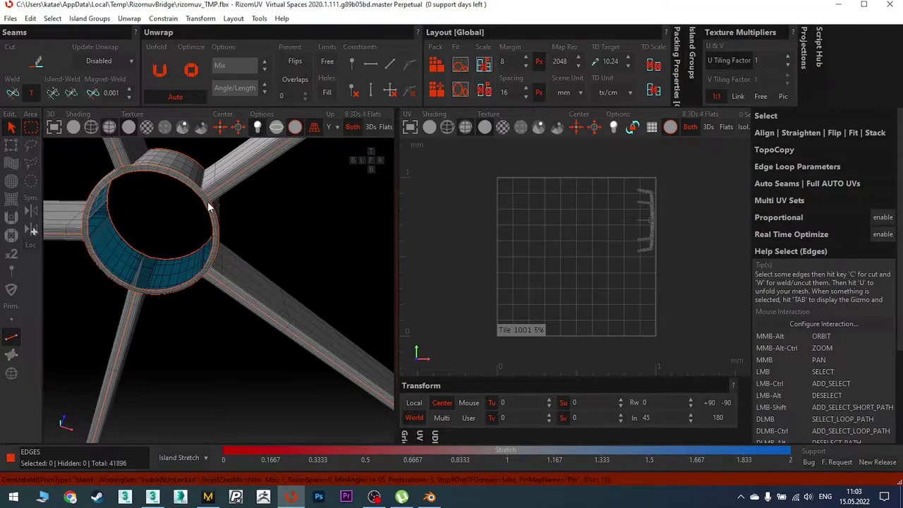
scroll(219, 225, up, 3)
scroll(201, 175, up, 3)
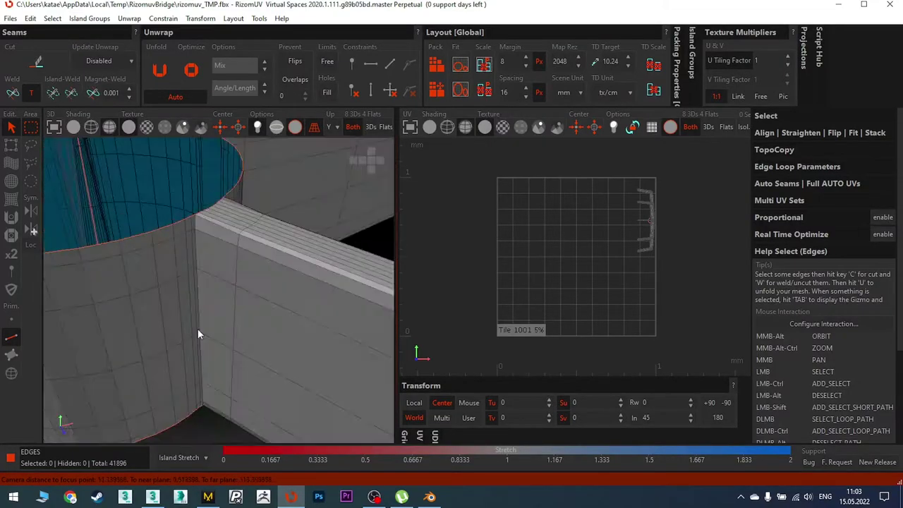
double_click(195, 254)
alt+middle_drag(195, 254, 110, 226)
scroll(313, 254, down, 3)
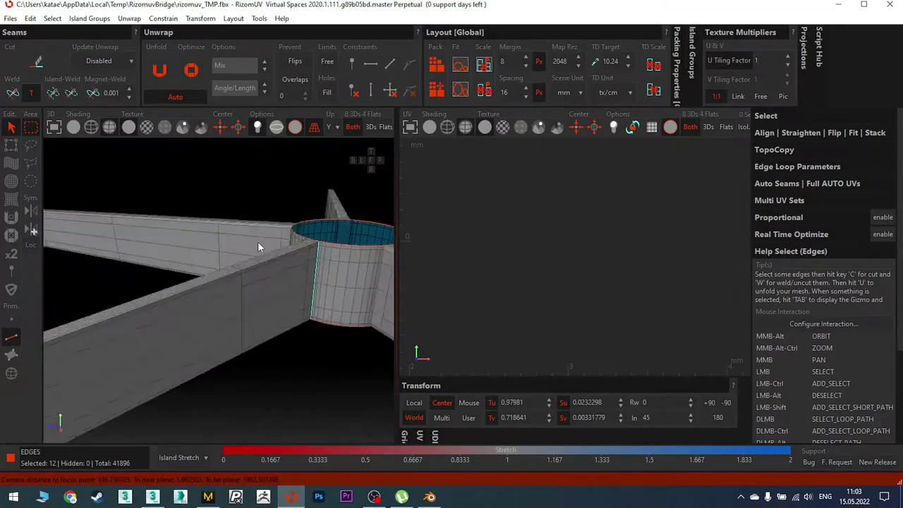
scroll(211, 260, up, 3)
scroll(211, 260, up, 2)
alt+middle_drag(191, 209, 301, 217)
scroll(216, 238, down, 2)
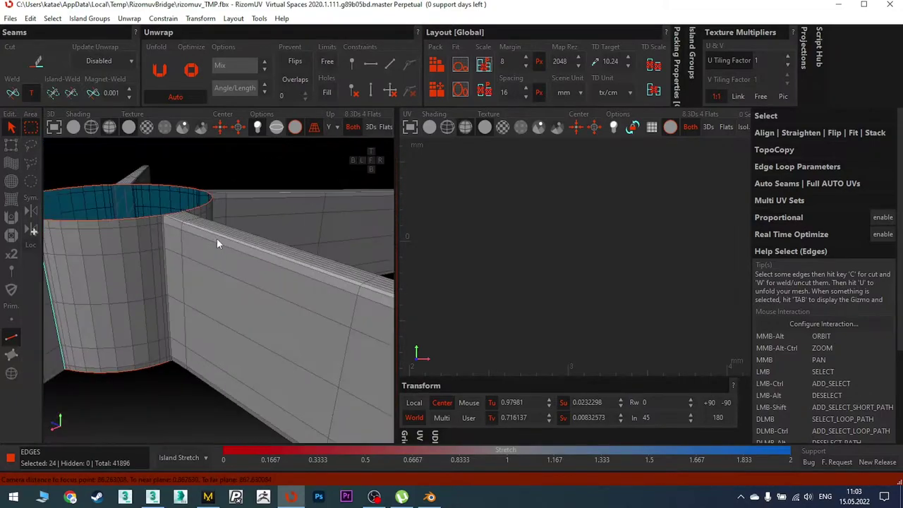
scroll(216, 237, up, 2)
Add three more hub-junction edge loops and cut them as seams
ctrl+double_click(159, 221)
alt+middle_drag(159, 221, 303, 242)
scroll(204, 256, down, 3)
scroll(119, 213, up, 3)
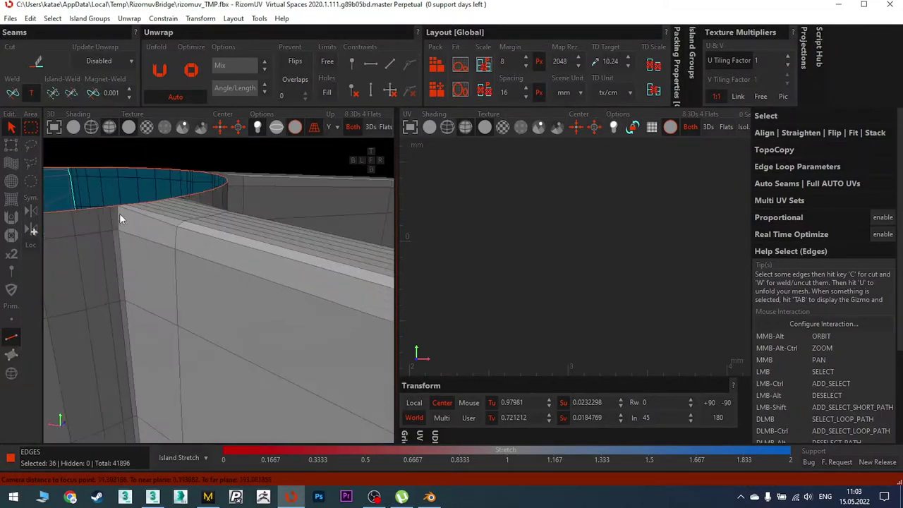
ctrl+double_click(119, 213)
alt+middle_drag(119, 213, 288, 261)
scroll(288, 261, down, 3)
scroll(224, 204, up, 3)
ctrl+double_click(224, 203)
mouse_move(223, 203)
alt+middle_down()
mouse_move(159, 206)
mouse_move(284, 222)
alt+middle_up()
key(c)
Unfold and optimize the chair UVs, packing the islands into tile 1001
scroll(228, 218, down, 5)
key(u)
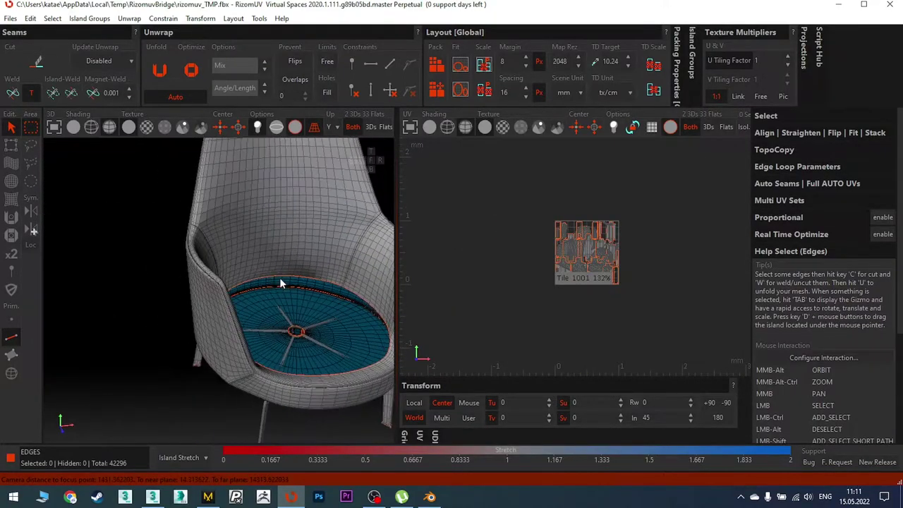
alt+middle_drag(280, 277, 339, 239)
key(o)
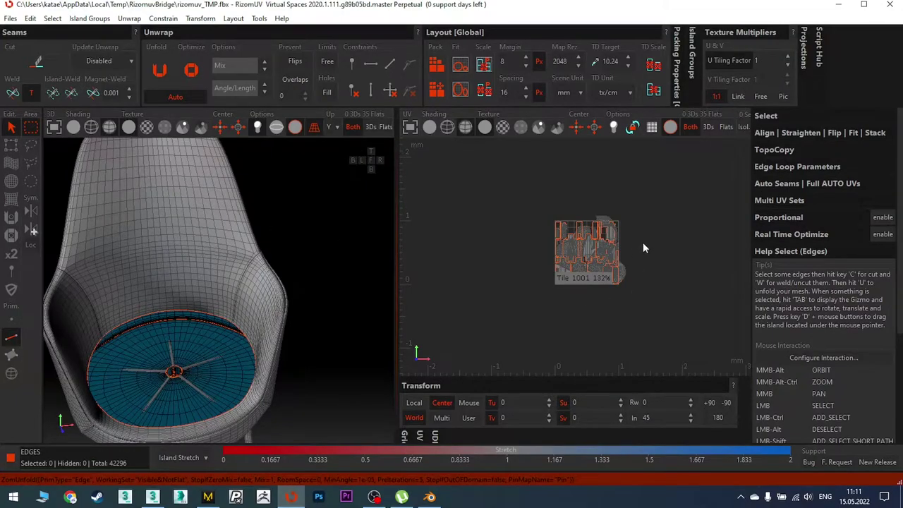
key(u)
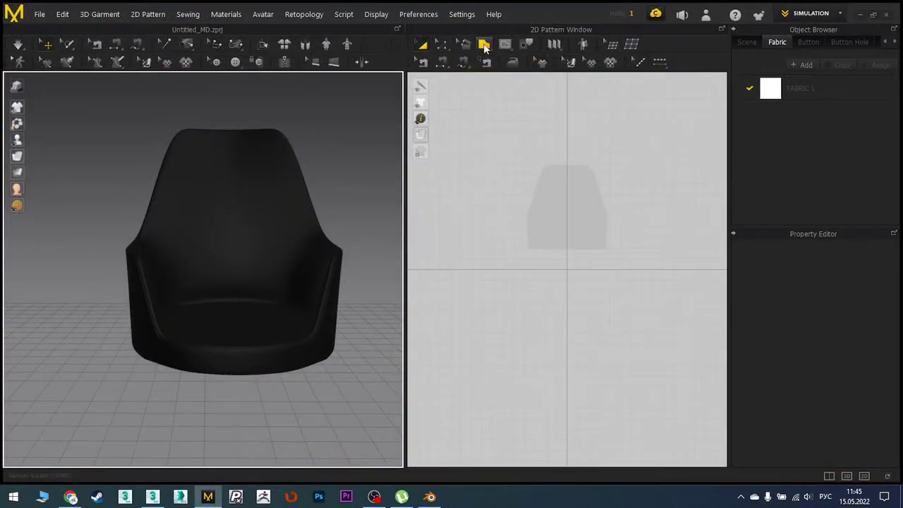
Create a circle pattern with the Ellipse tool in the 2D window
click(484, 43)
click(498, 88)
click(574, 150)
text(570)
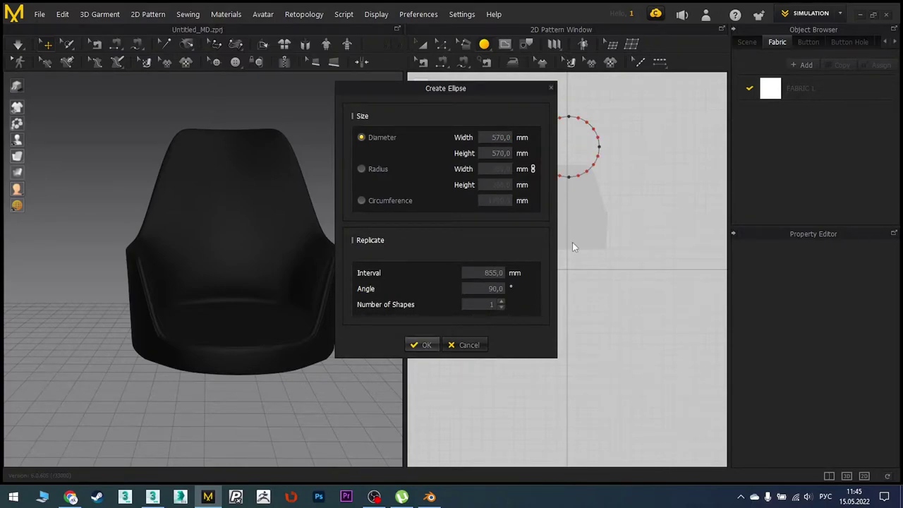
key(Return)
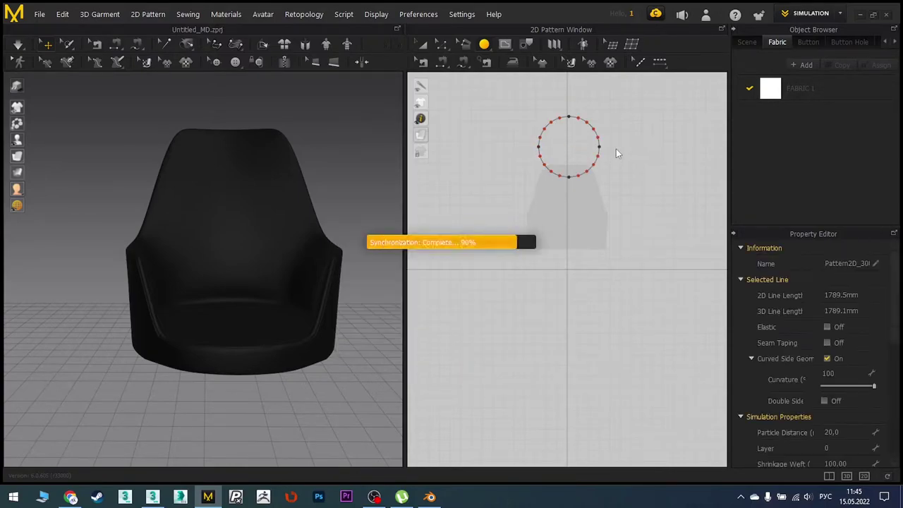
Lay the circle flat, add a matching second circle, and flip its normal face-up
click(237, 125)
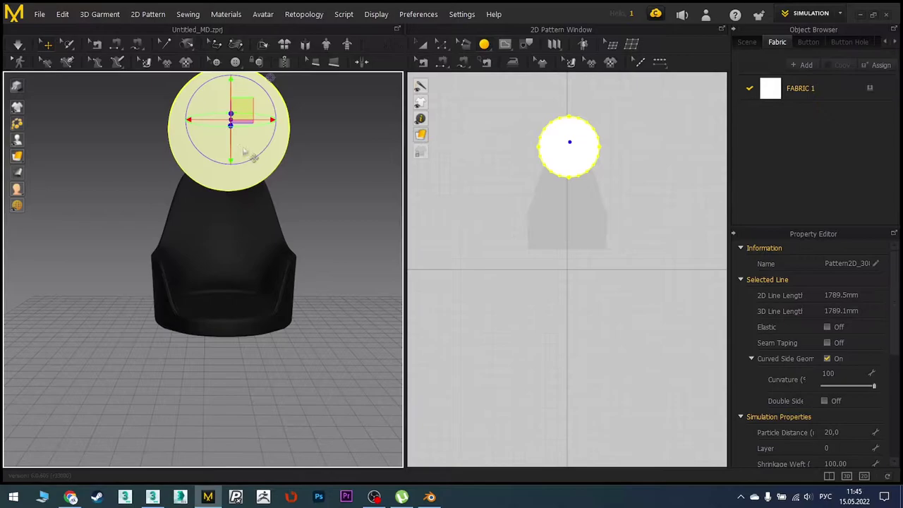
right_drag(237, 125, 296, 169)
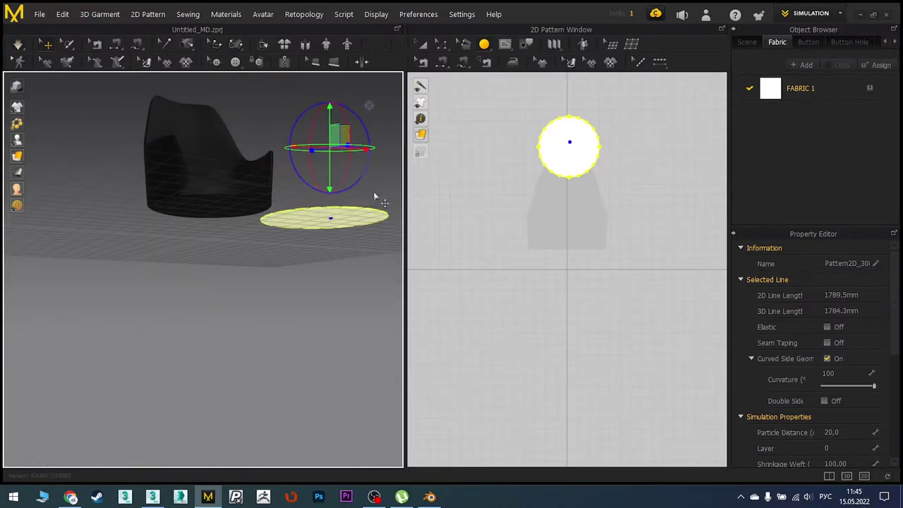
right_drag(373, 191, 514, 216)
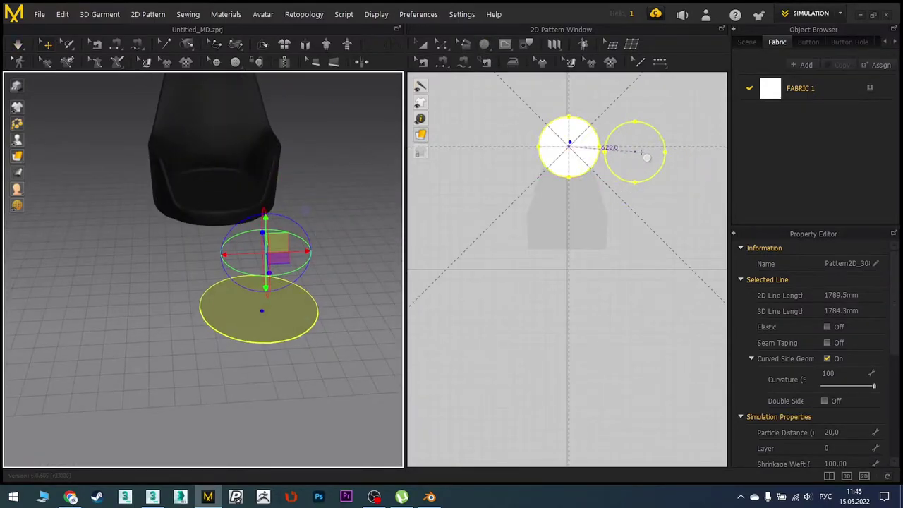
click(663, 151)
mouse_move(303, 211)
right_down()
mouse_move(233, 302)
mouse_move(318, 294)
mouse_move(388, 196)
right_up()
right_click(281, 233)
click(324, 184)
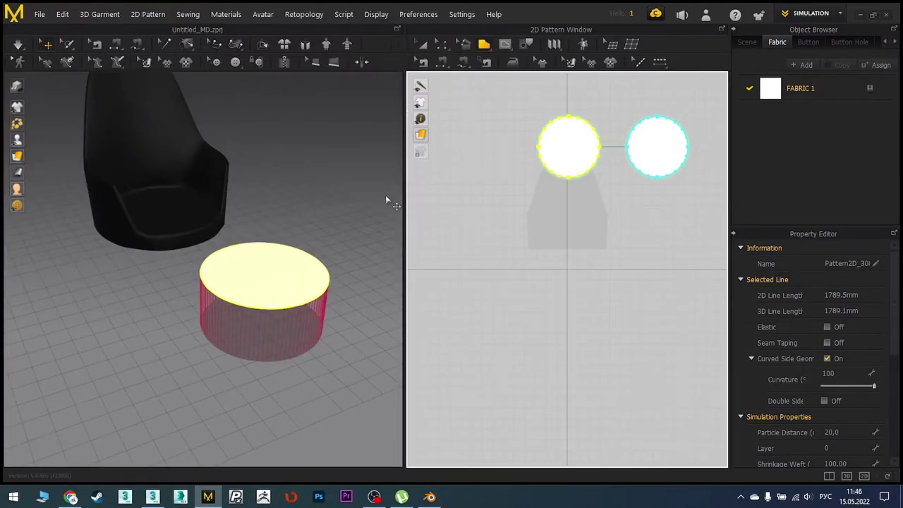
Leave topstitching, return to pattern editing, and start a new rectangle pattern
click(424, 63)
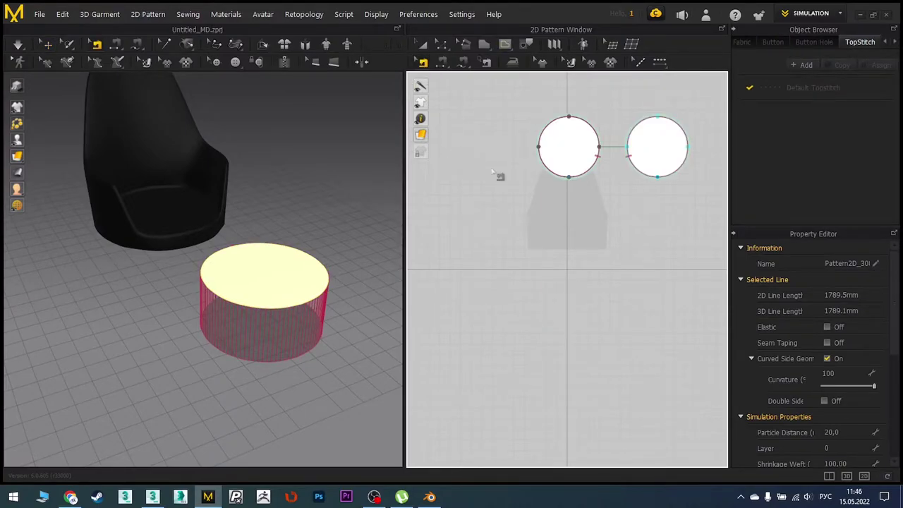
click(568, 194)
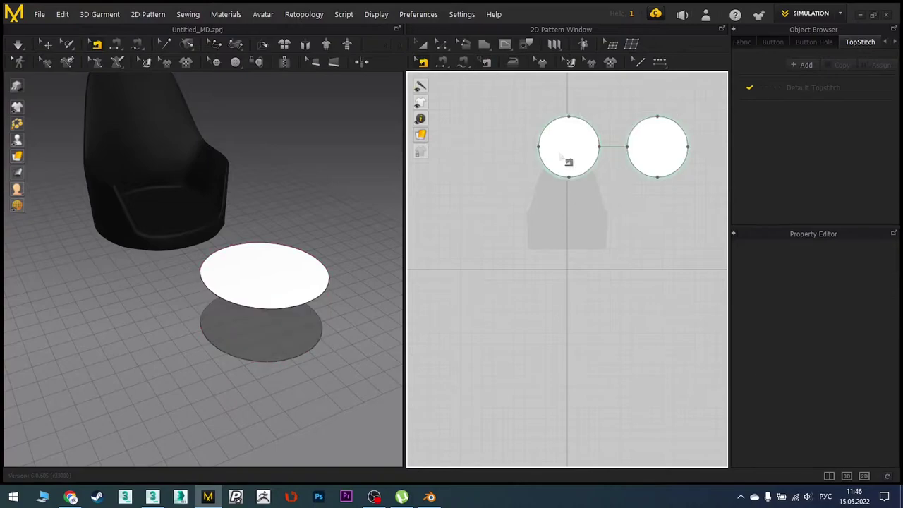
scroll(573, 165, up, 2)
key(z)
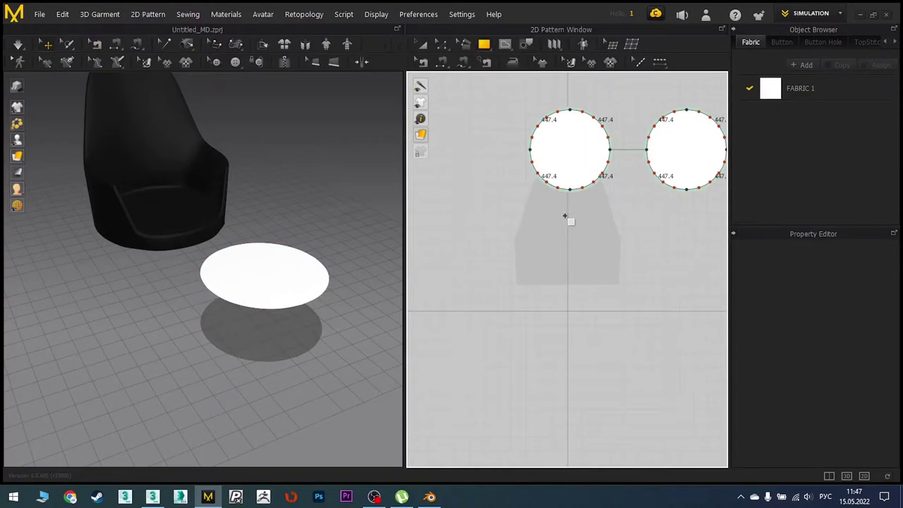
click(565, 216)
Create the 1800 mm-wide rectangle strip pattern, entering 100 for its height
text(1800)
key(Tab)
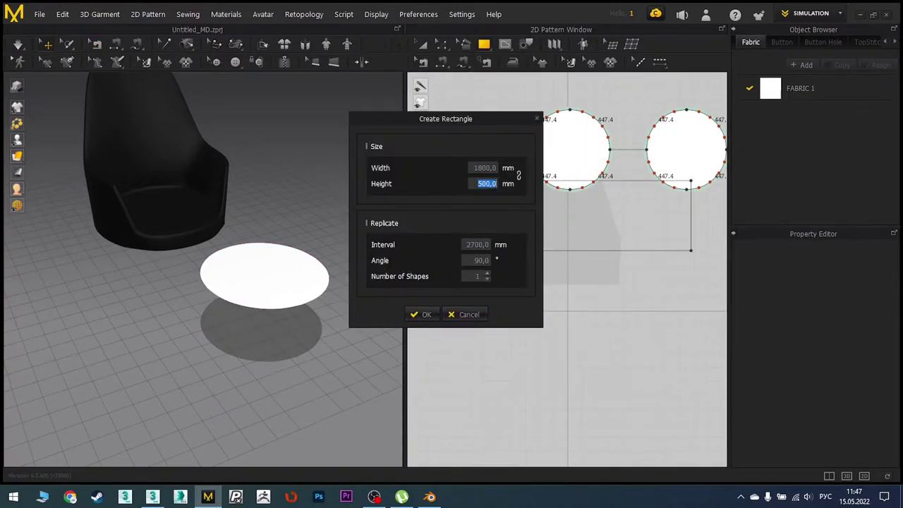
text(100)
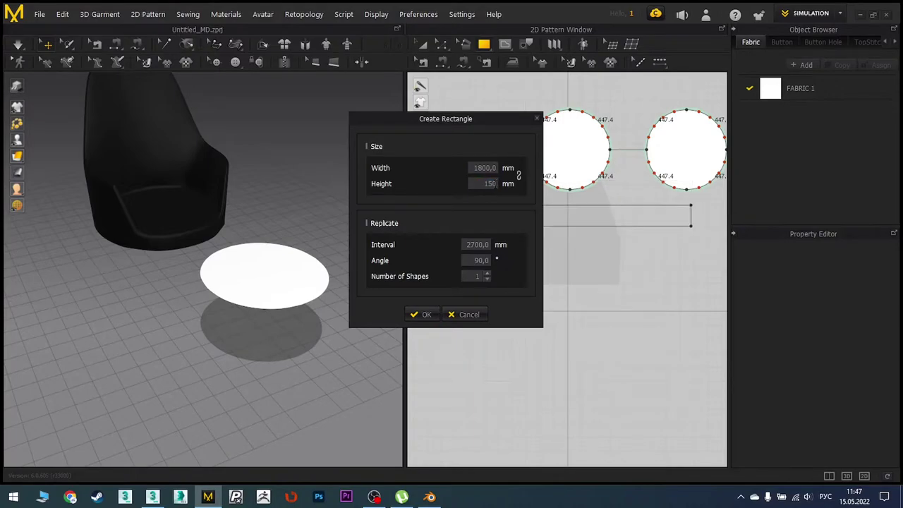
key(Return)
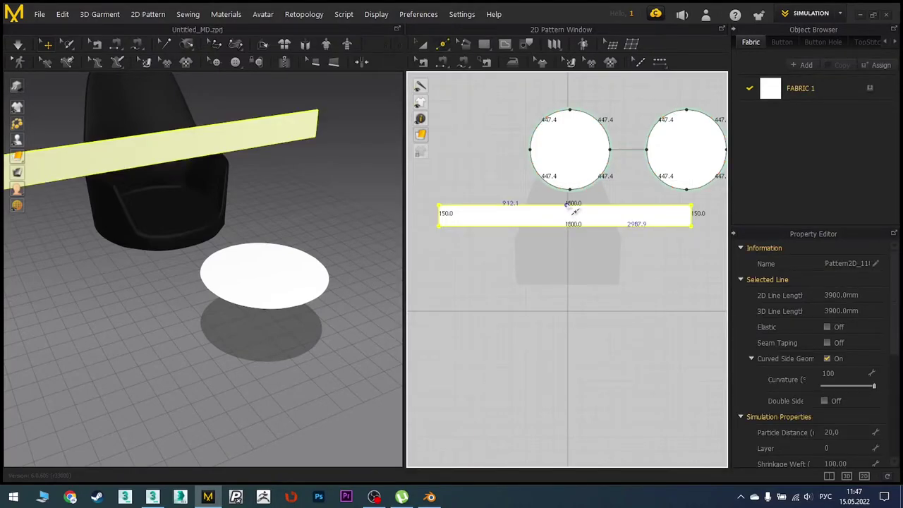
Split the strip's long top edge into two 900 mm halves
right_click(572, 206)
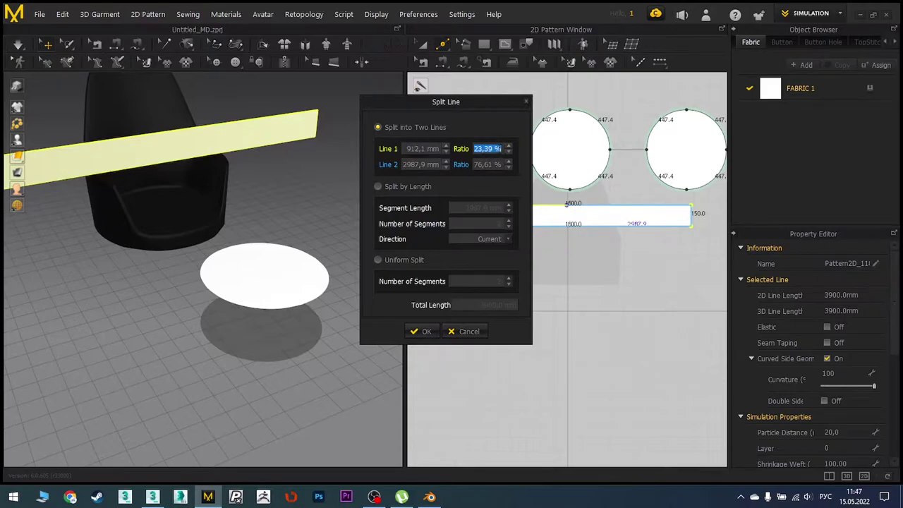
key(Return)
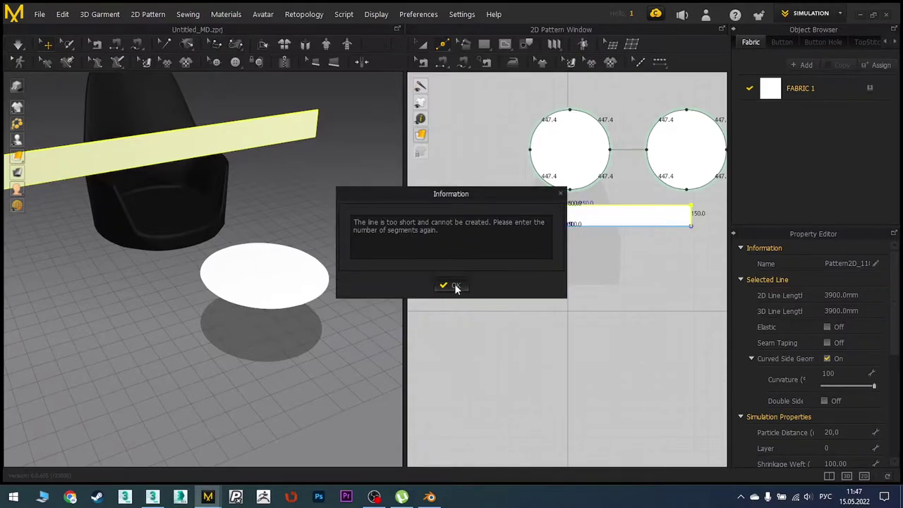
click(455, 286)
scroll(574, 222, up, 3)
scroll(574, 240, up, 1)
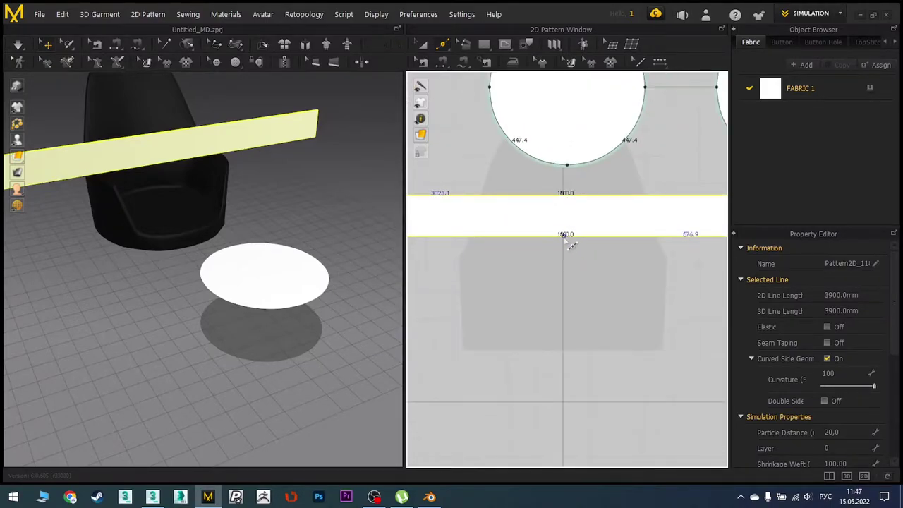
right_click(563, 237)
text(900)
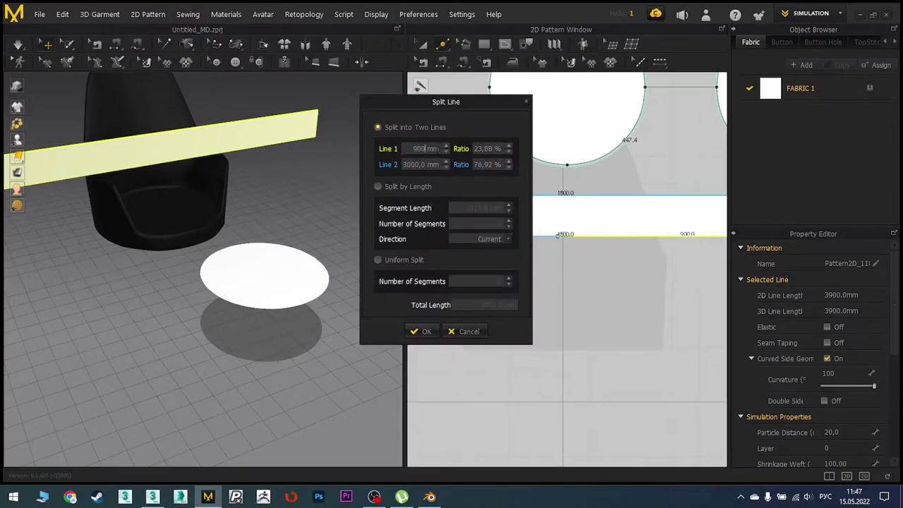
key(Return)
scroll(548, 209, down, 2)
middle_drag(548, 210, 572, 230)
Split the left 900 mm top and bottom edges into 450 mm segments
right_click(570, 226)
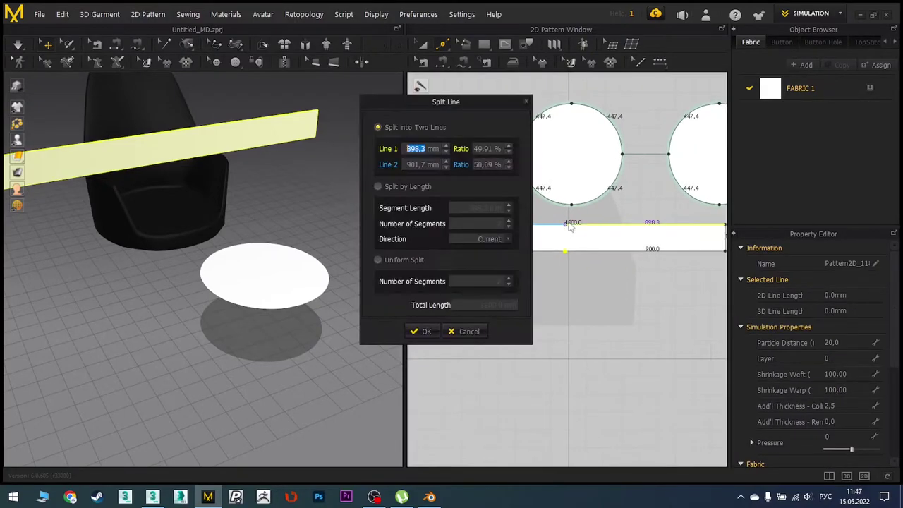
key(Return)
right_click(463, 223)
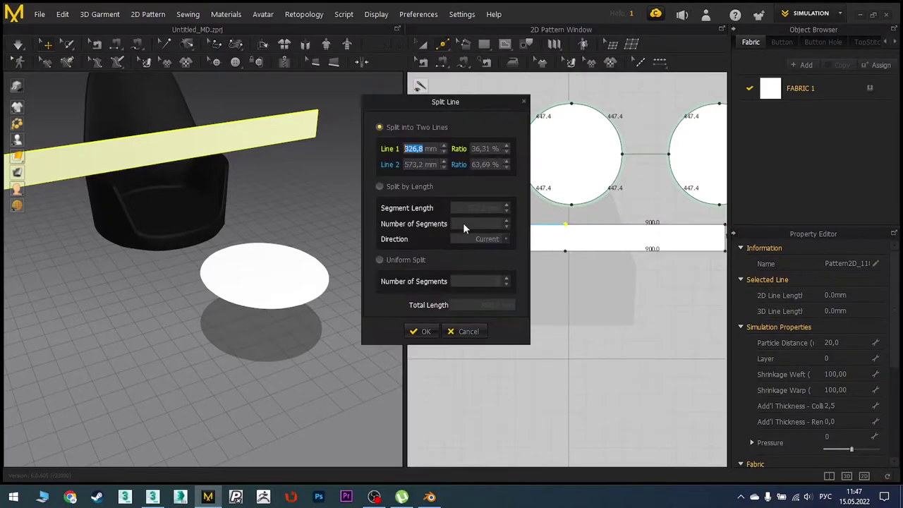
text(450)
key(Return)
right_click(483, 250)
text(450)
key(Return)
Split the right 900 mm top and bottom edges into 450 mm segments
right_click(655, 225)
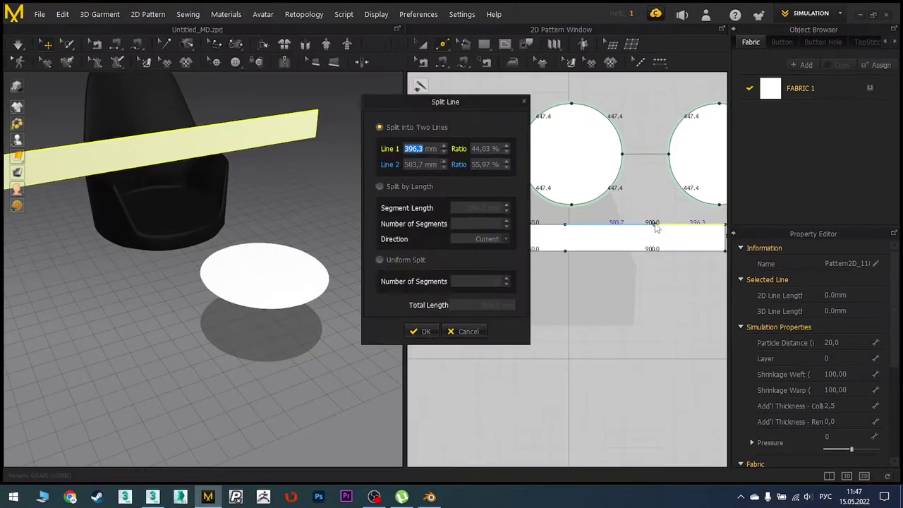
key(Return)
right_click(652, 251)
text(450)
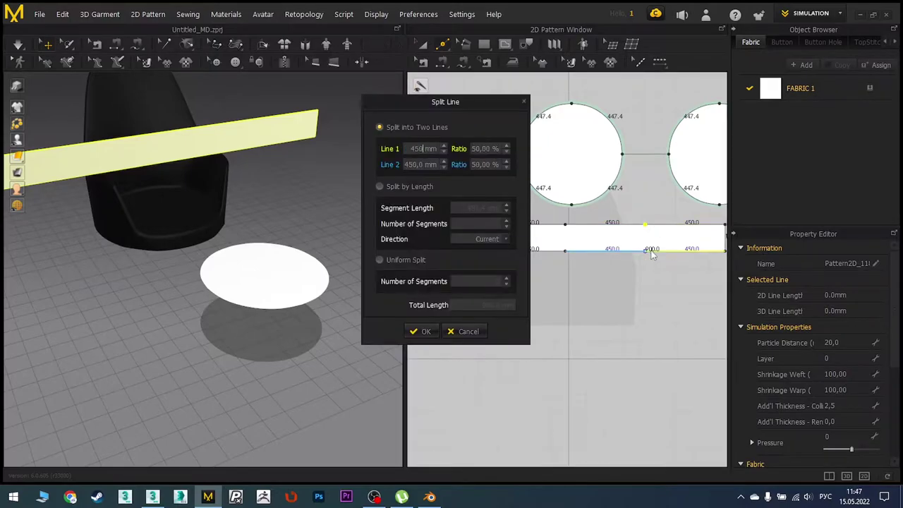
key(Return)
click(254, 269)
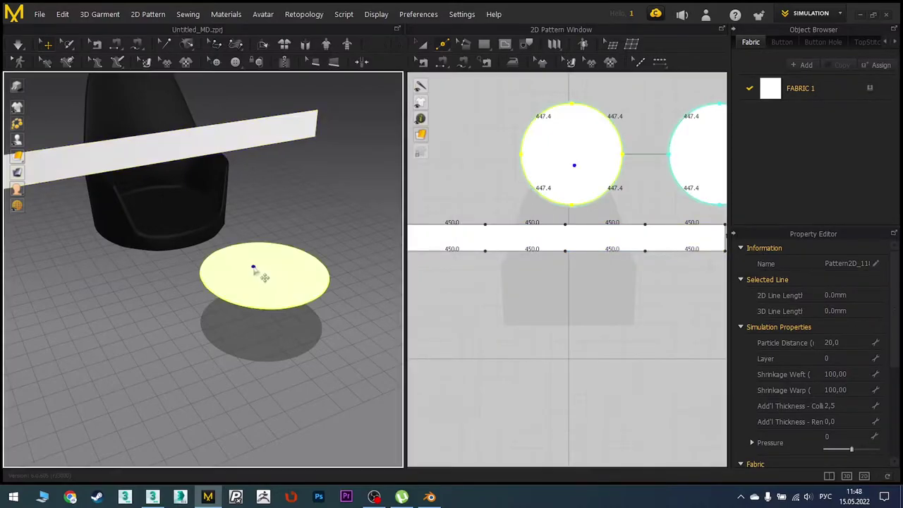
Select the strip and segment-sew the circle's edge to its top edge
right_click(302, 286)
key(Escape)
click(151, 158)
right_drag(211, 212, 346, 113)
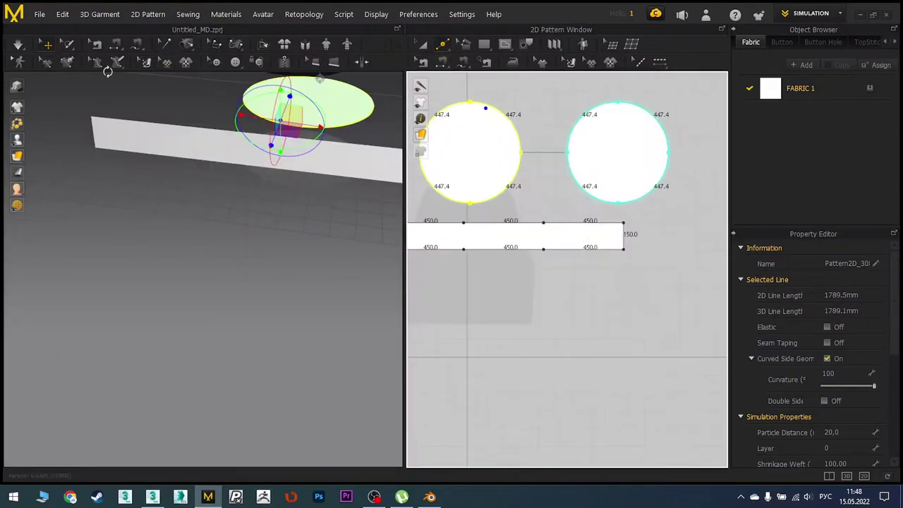
click(117, 44)
click(326, 150)
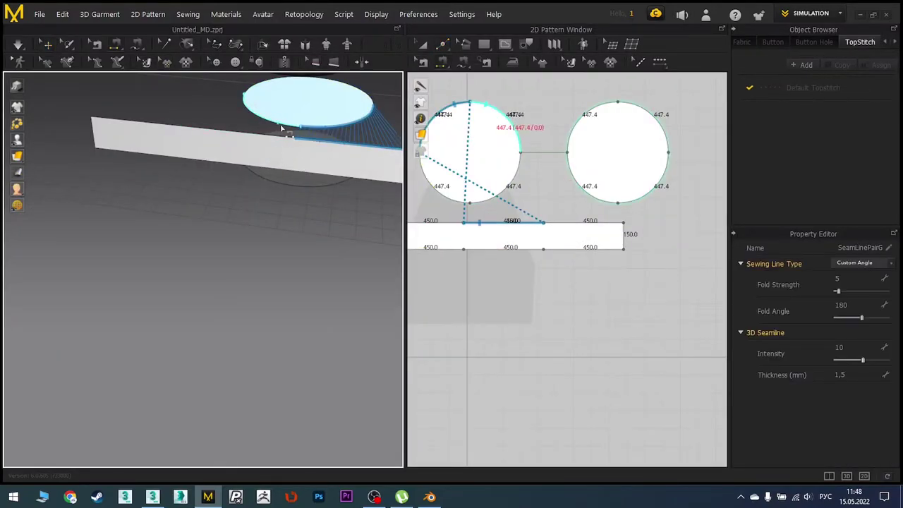
right_drag(278, 141, 261, 243)
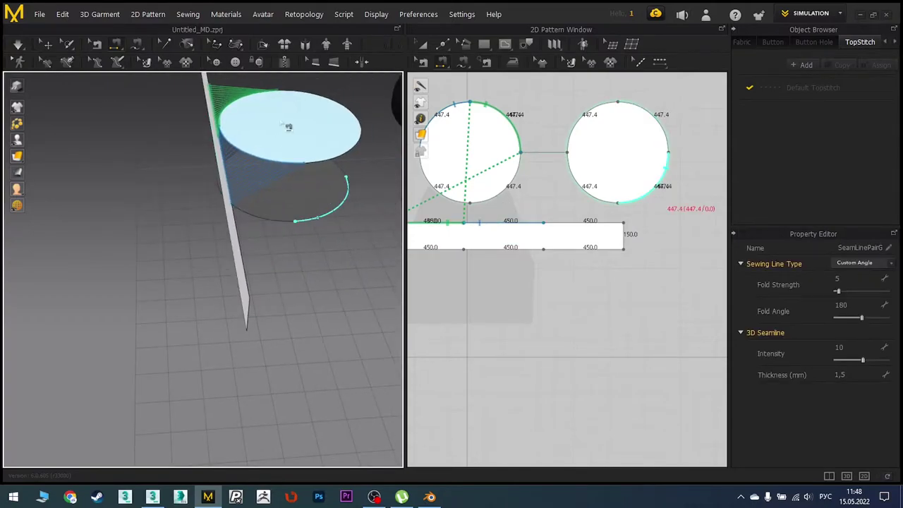
Sew the other circle edge to the strip and simulate to join the pieces
click(242, 231)
click(333, 168)
mouse_move(332, 167)
right_down()
mouse_move(290, 161)
mouse_move(151, 191)
right_up()
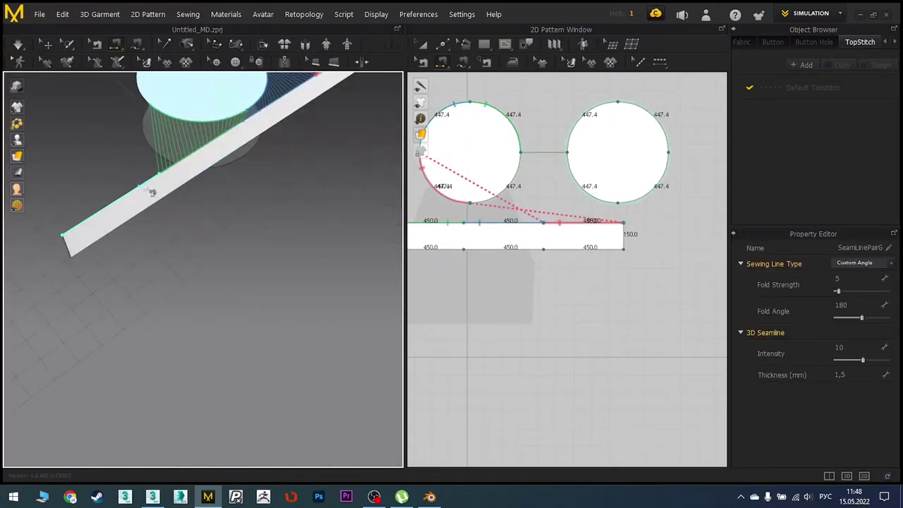
key(space)
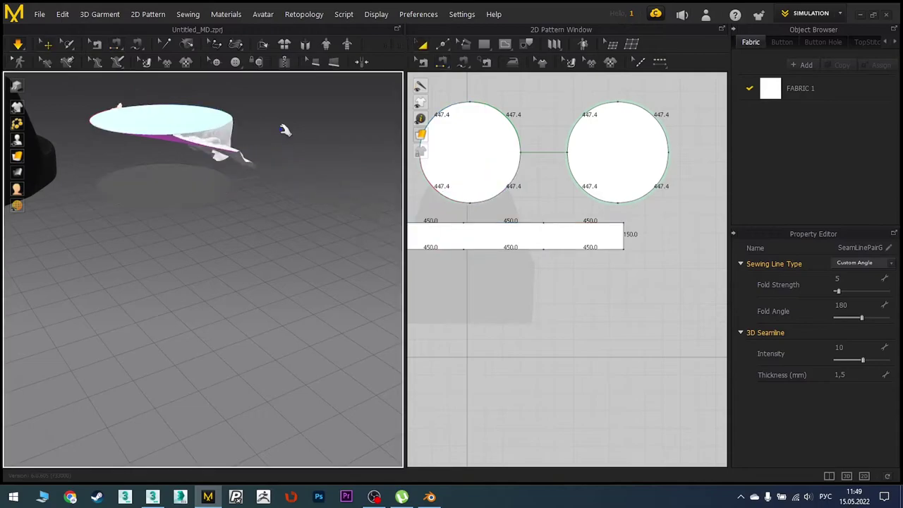
scroll(223, 133, up, 5)
scroll(222, 133, down, 5)
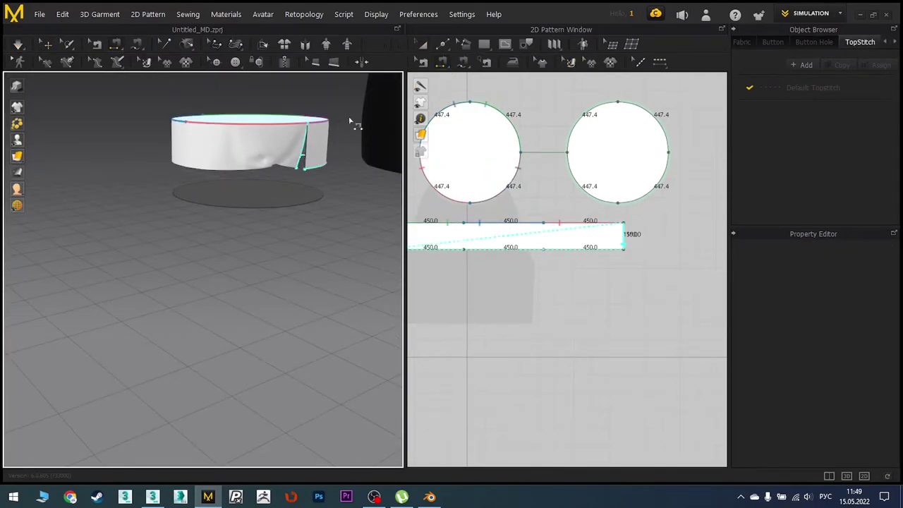
Sew the cap circle to the band's top edge and enable seamline display
key(Escape)
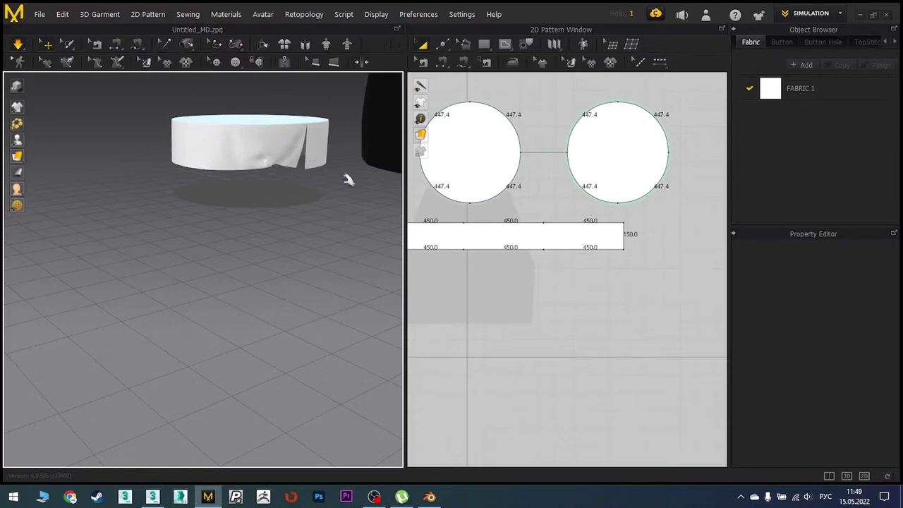
click(304, 162)
right_drag(303, 165, 275, 158)
key(t)
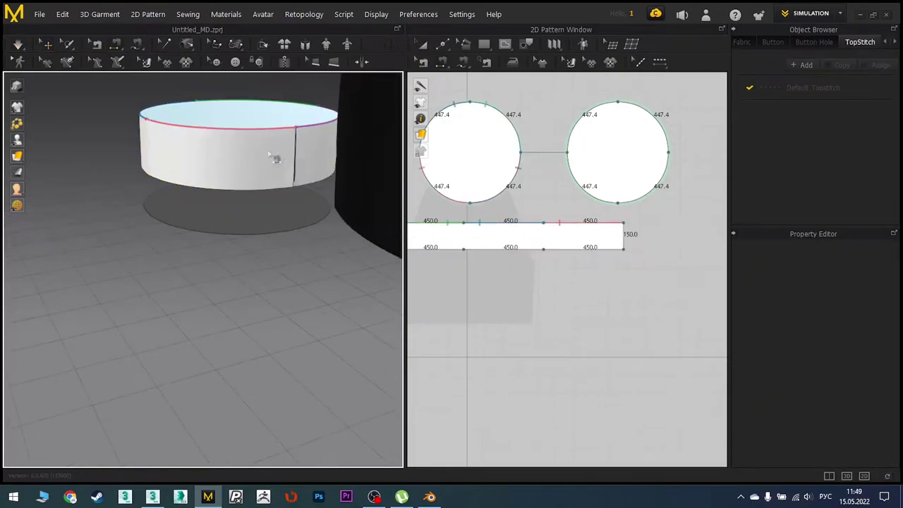
click(606, 223)
click(542, 247)
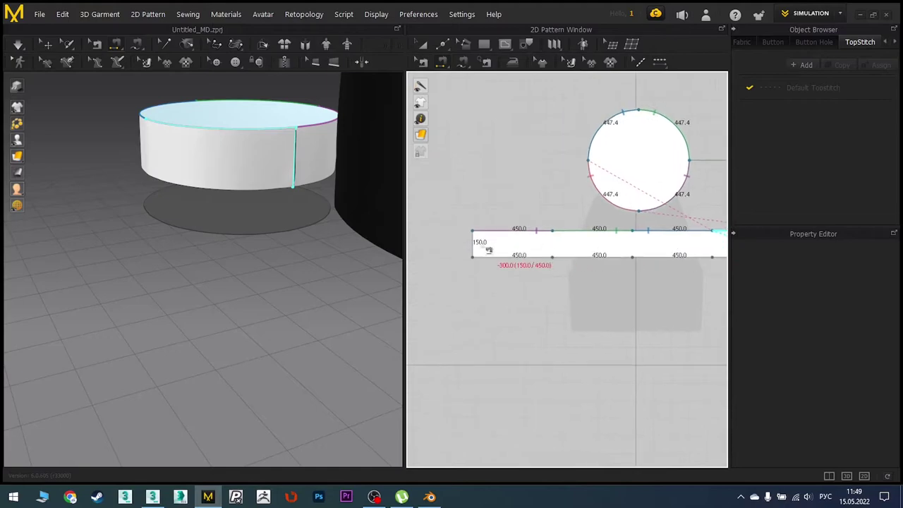
click(421, 61)
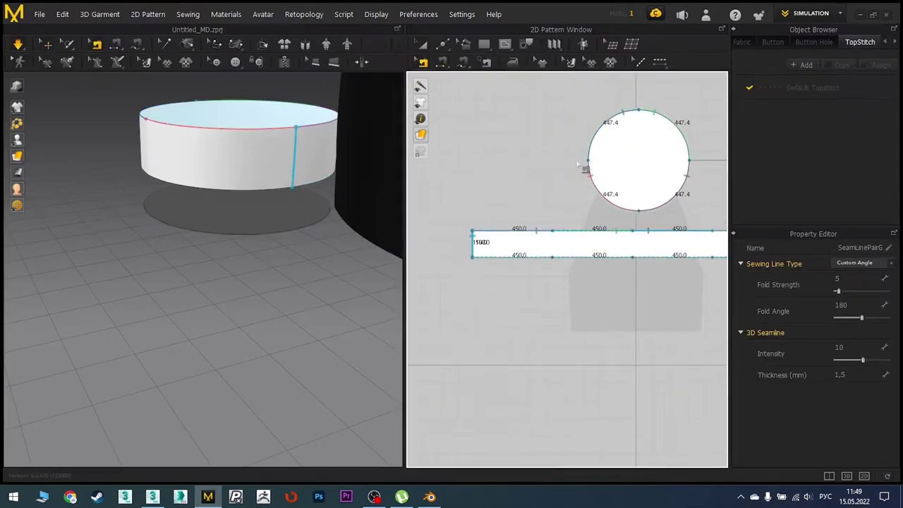
click(859, 377)
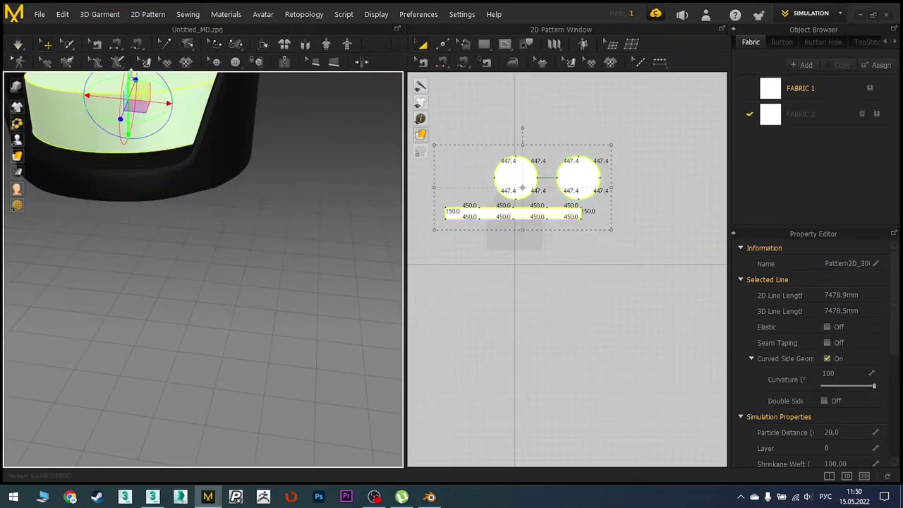
Move the band's bottom edge 50 mm to make the band 100 mm tall
scroll(507, 196, up, 3)
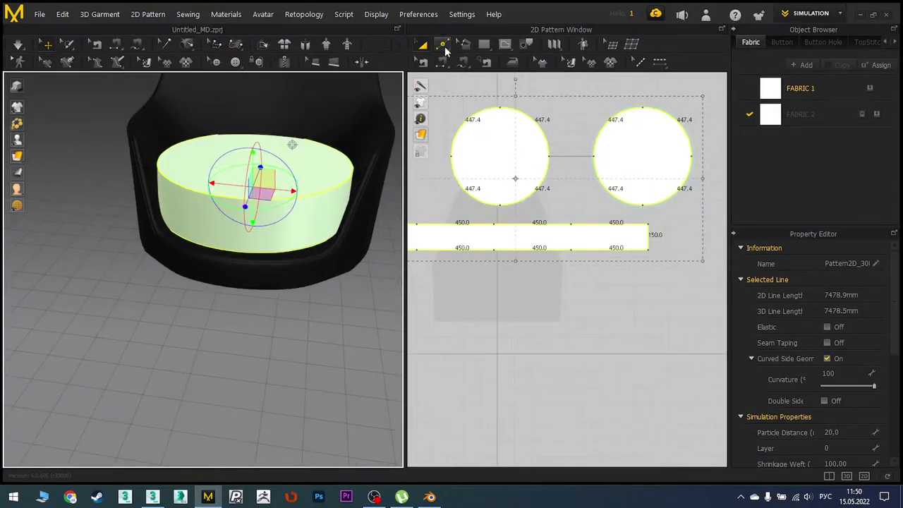
click(442, 45)
click(553, 250)
scroll(556, 251, up, 3)
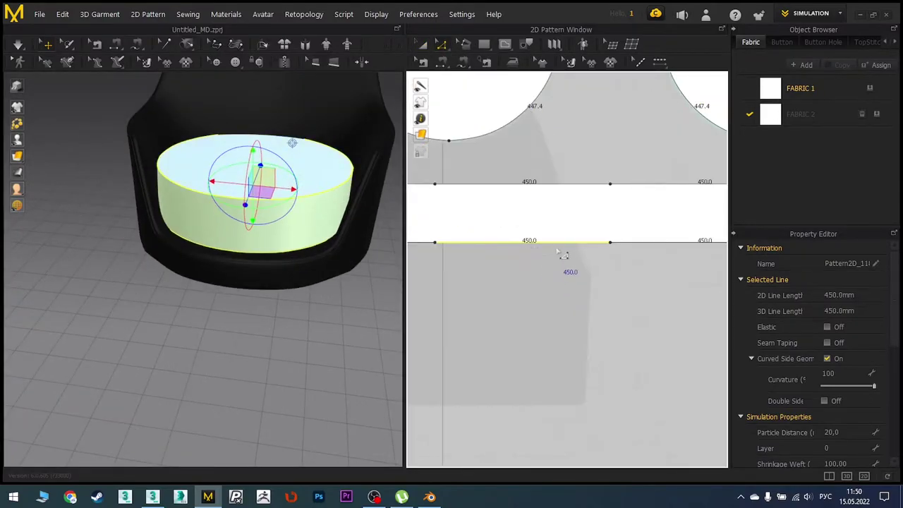
click(562, 244)
scroll(560, 247, down, 2)
click(476, 251)
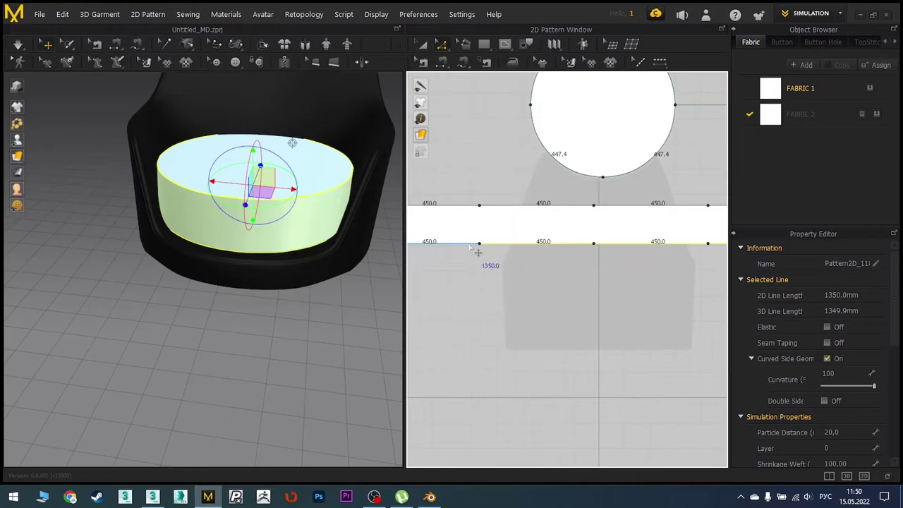
right_click(568, 243)
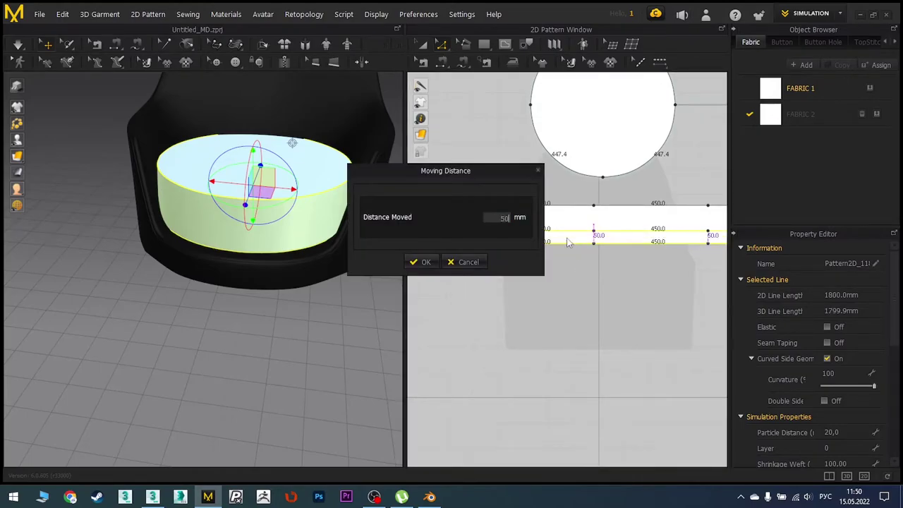
key(Return)
scroll(507, 233, down, 3)
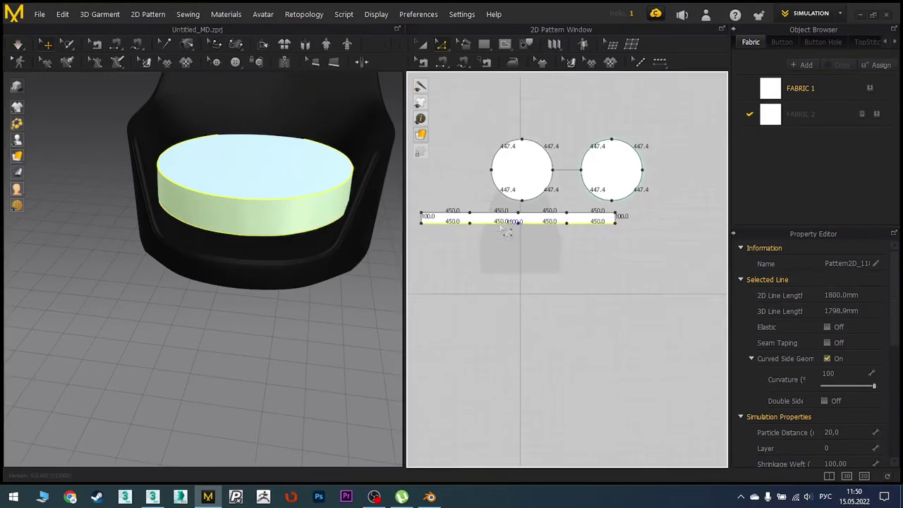
Select all cushion patterns and activate them for simulation
key(ctrl+a)
right_click(520, 171)
click(512, 131)
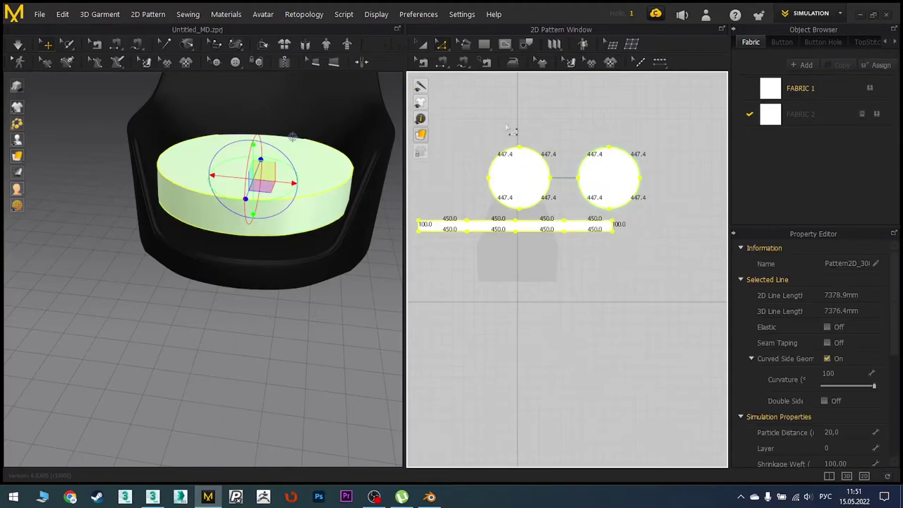
right_click(522, 184)
click(578, 292)
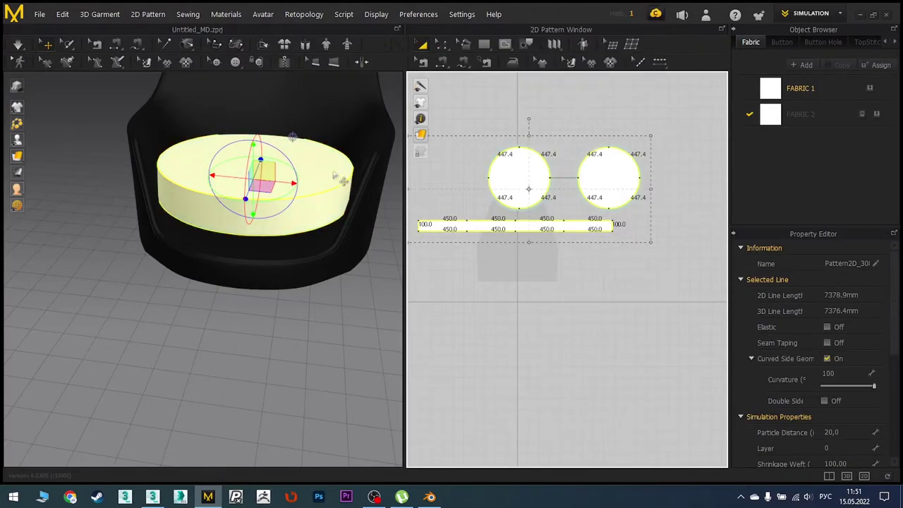
Select the circles and band and simulate to inflate the cushion
click(508, 177)
scroll(849, 421, down, 3)
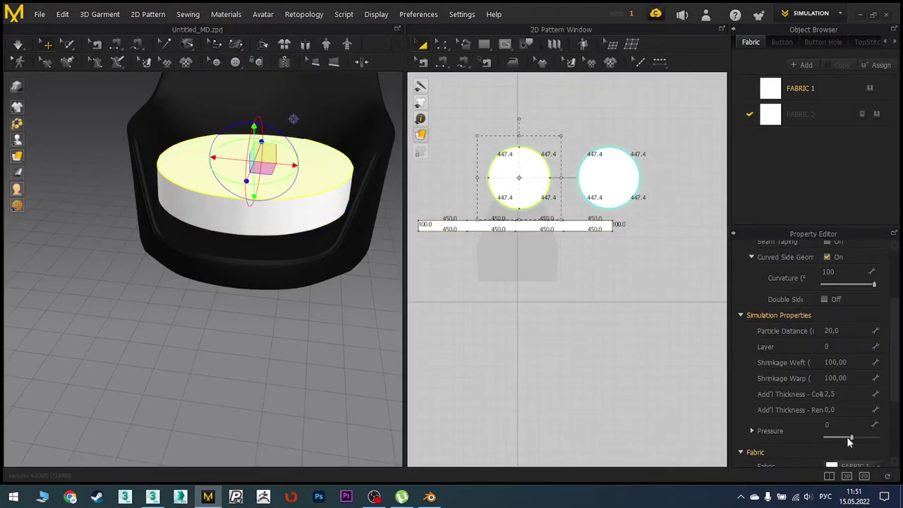
text(4)
click(576, 226)
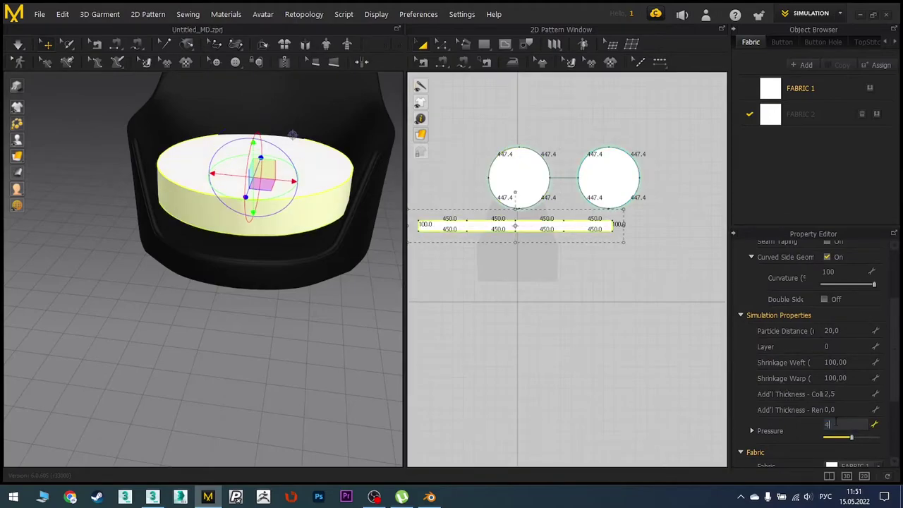
click(289, 150)
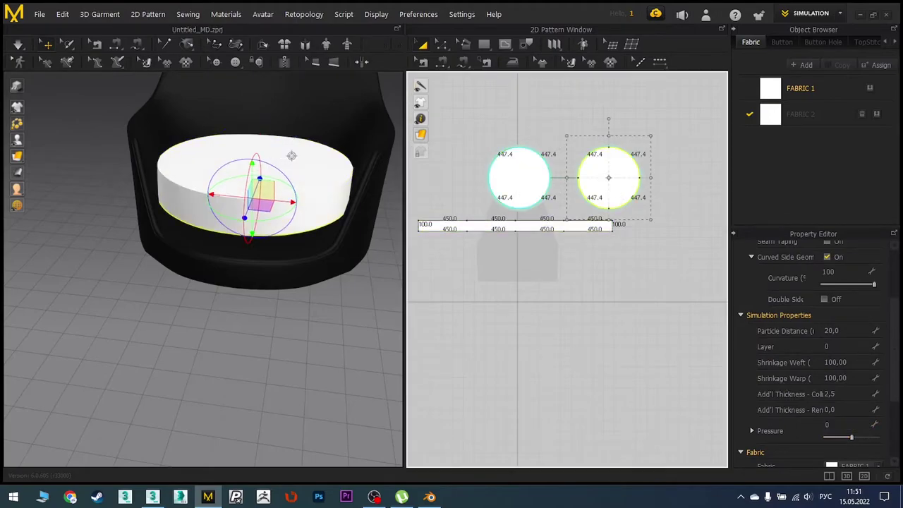
click(22, 50)
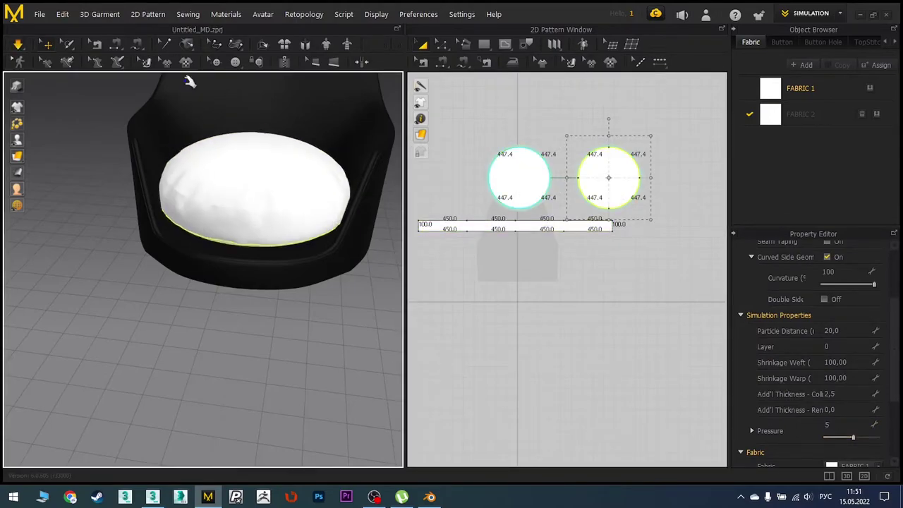
right_drag(303, 141, 284, 162)
click(285, 156)
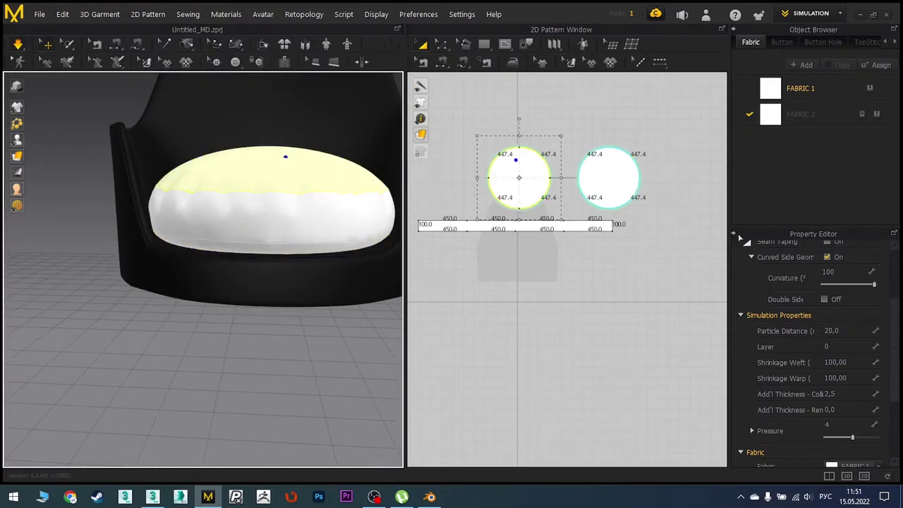
Lower the cushion patterns' Pressure step by step to 3, 2, then 1
key(ctrl+a)
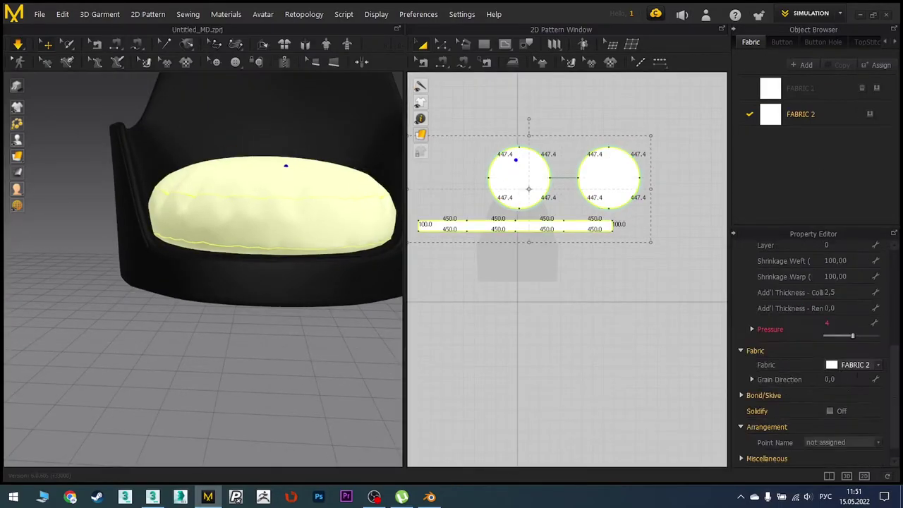
click(855, 366)
click(855, 382)
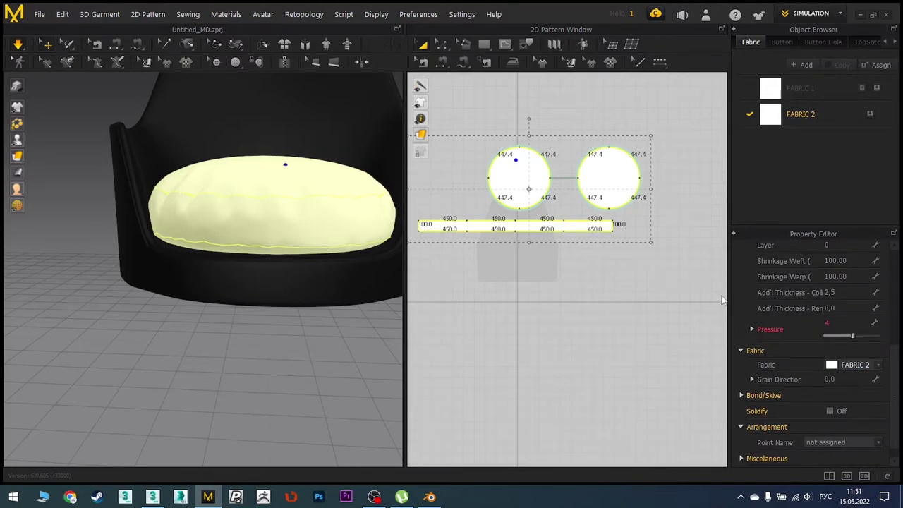
click(861, 323)
text(3)
key(Return)
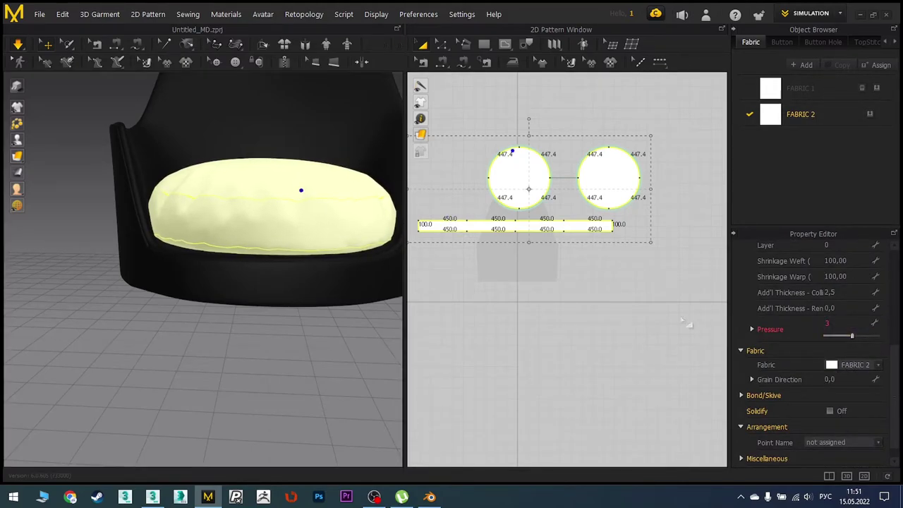
text(2)
key(Return)
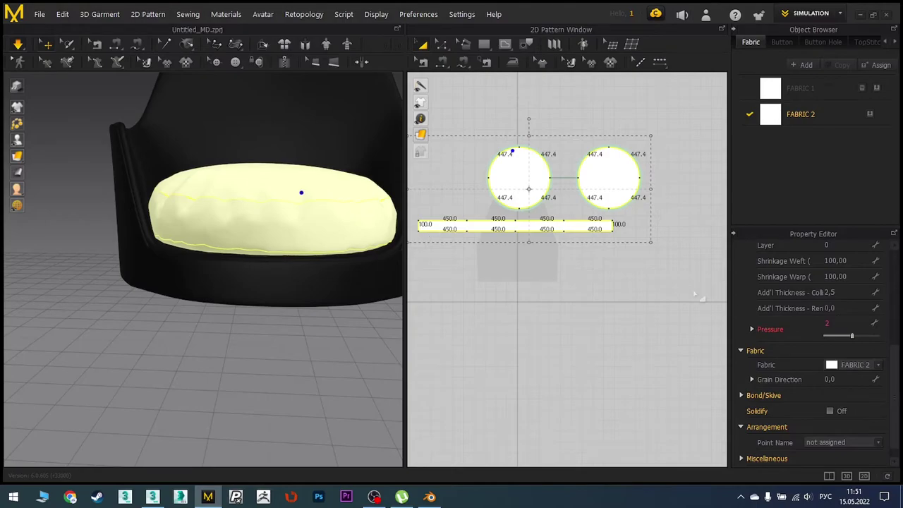
text(1)
key(Return)
Import the chair cover OBJ pattern pieces and assign them FABRIC 2
right_drag(331, 184, 322, 216)
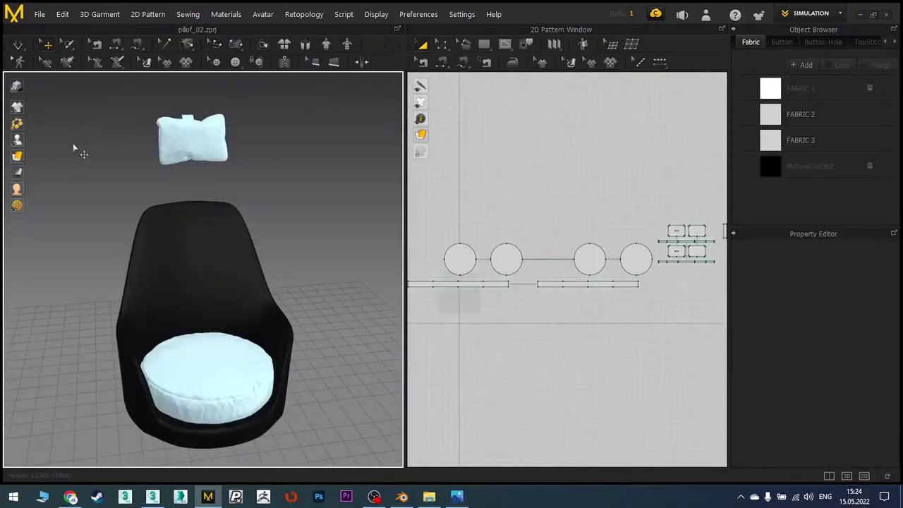
click(39, 14)
mouse_move(63, 119)
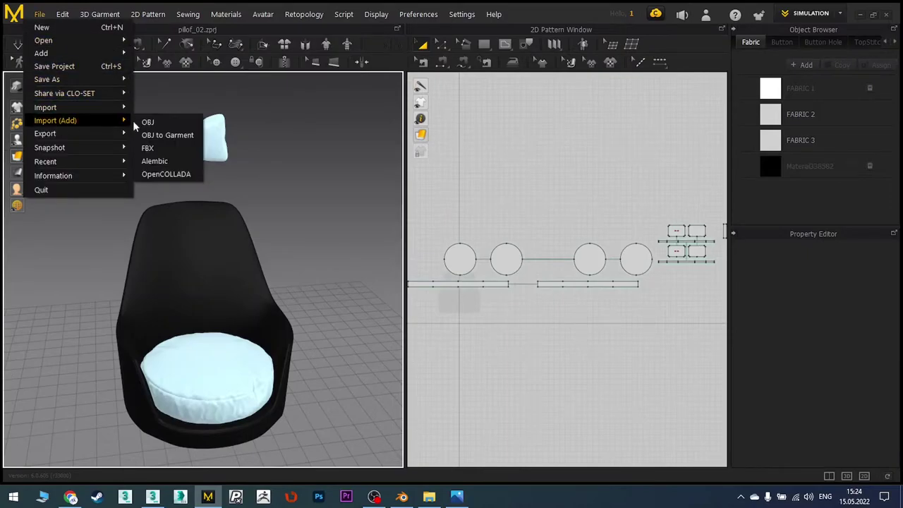
click(148, 122)
click(326, 159)
click(528, 365)
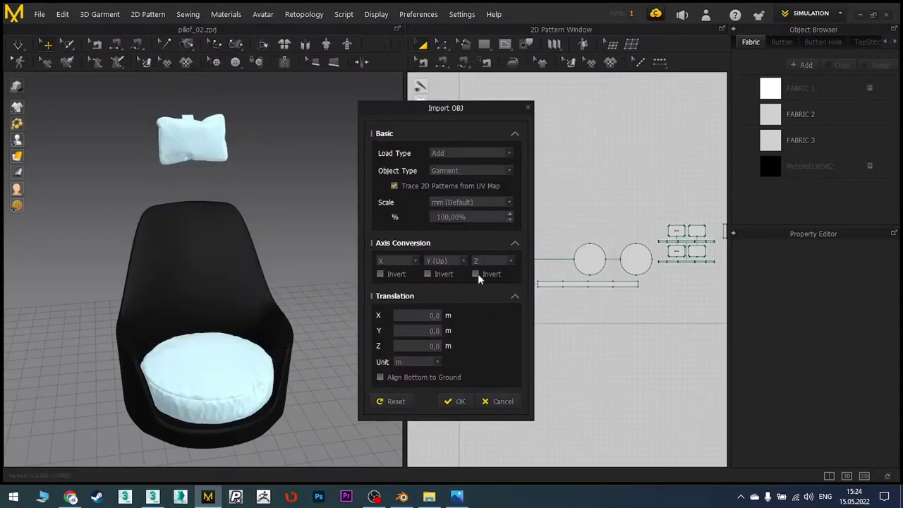
click(459, 401)
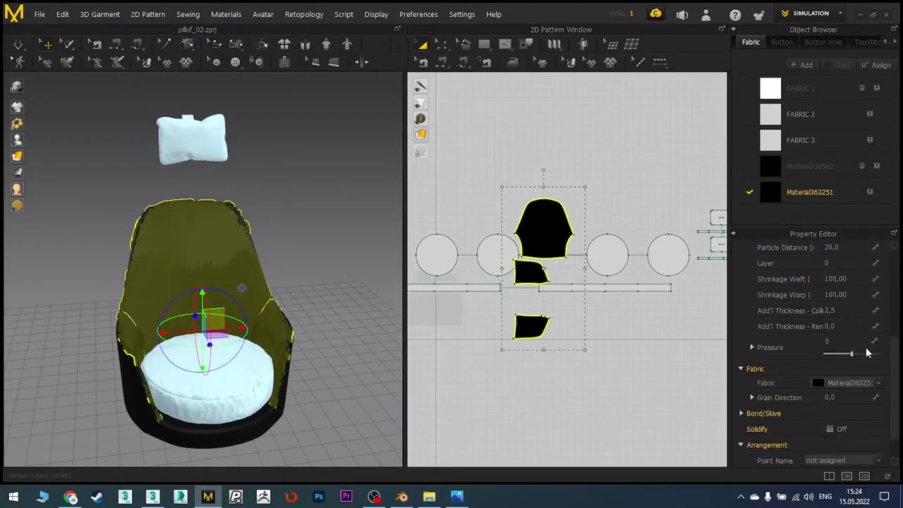
click(844, 383)
click(843, 402)
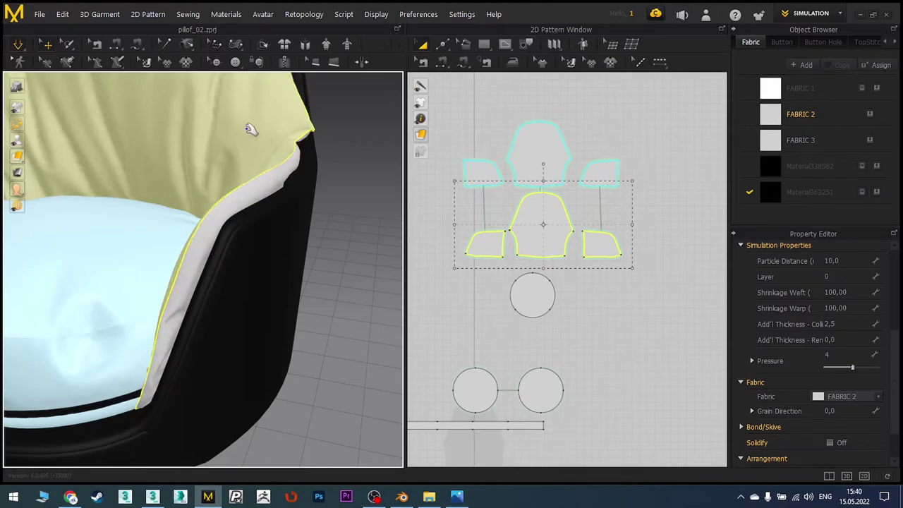
Select the four side rectangle pieces on the chair's arms
right_drag(260, 131, 282, 207)
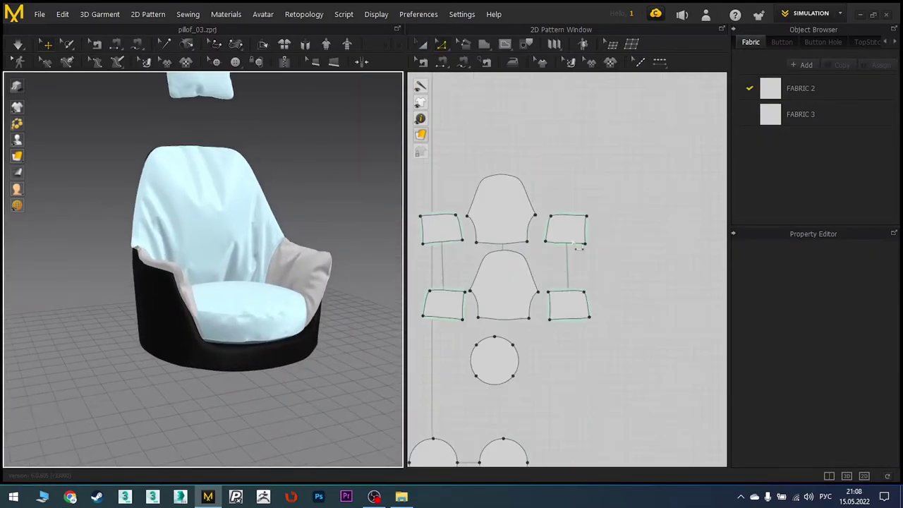
click(566, 229)
shift+click(568, 306)
shift+click(442, 305)
shift+click(442, 220)
right_click(442, 219)
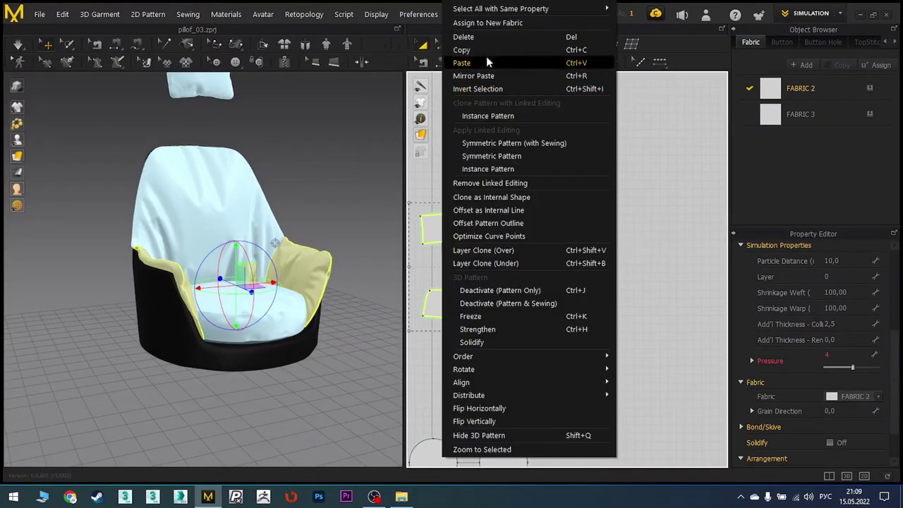
right_drag(212, 247, 254, 243)
Select the chair-back fabric pieces and lower their Pressure value
click(502, 211)
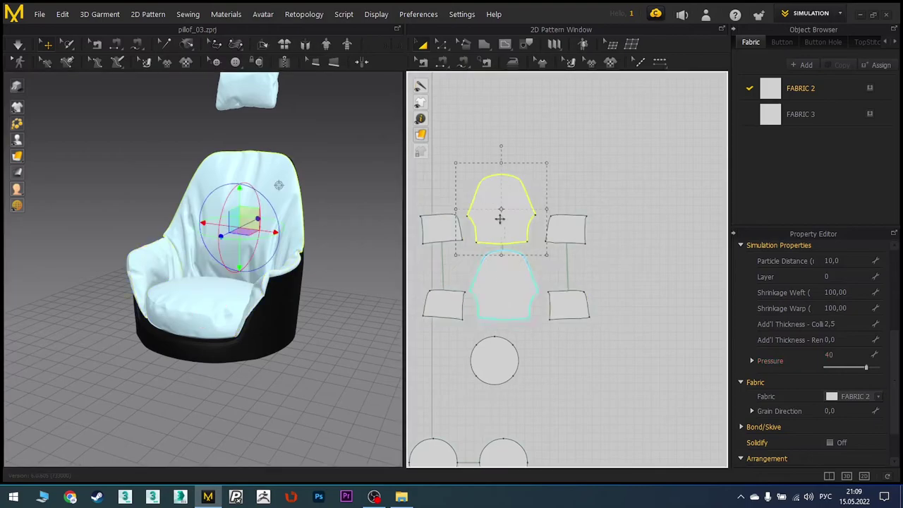
shift+click(502, 282)
right_click(505, 282)
click(599, 302)
click(512, 209)
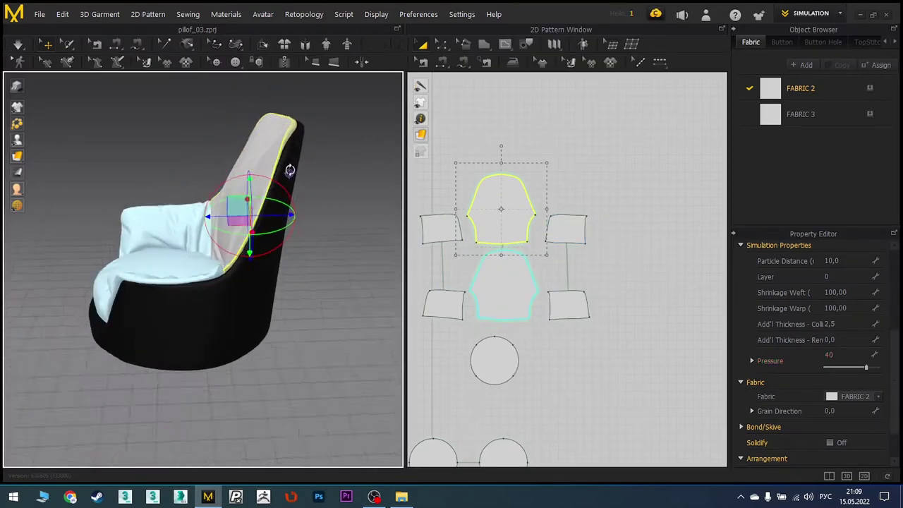
click(565, 226)
click(501, 184)
click(843, 354)
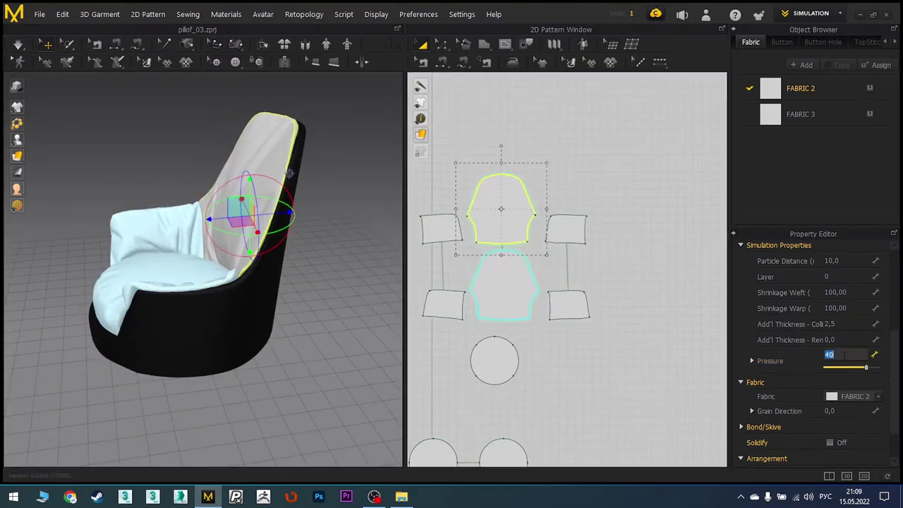
text(30)
click(829, 355)
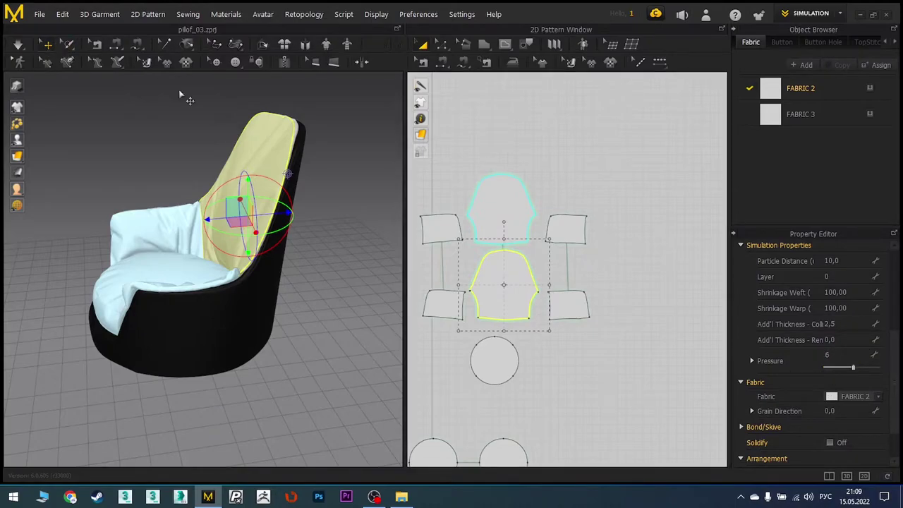
Simulate the drape, then adjust the chair-back piece's Pressure again
key(space)
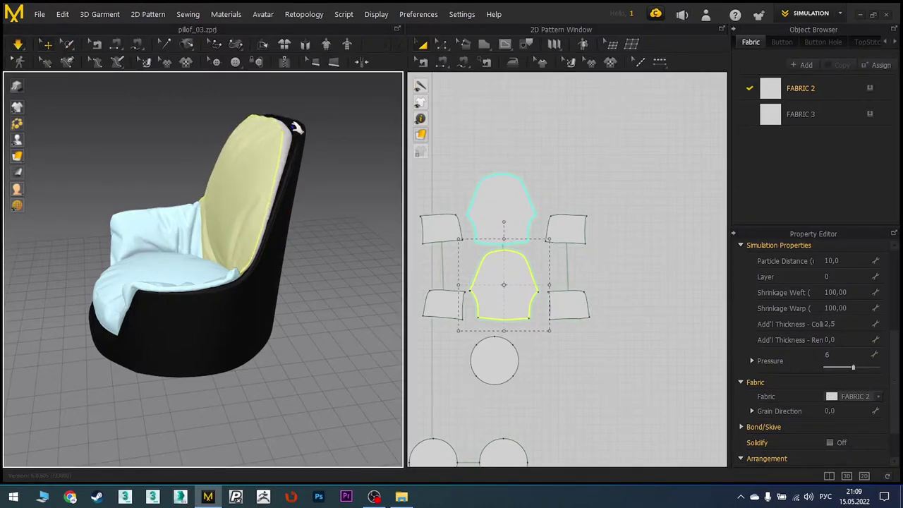
key(space)
key(space)
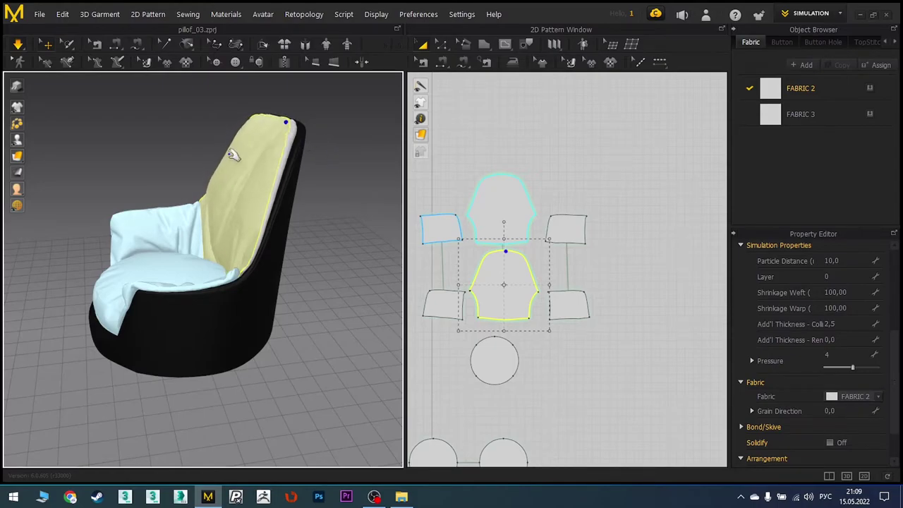
mouse_move(233, 155)
right_down()
mouse_move(397, 137)
mouse_move(353, 149)
mouse_move(278, 147)
right_up()
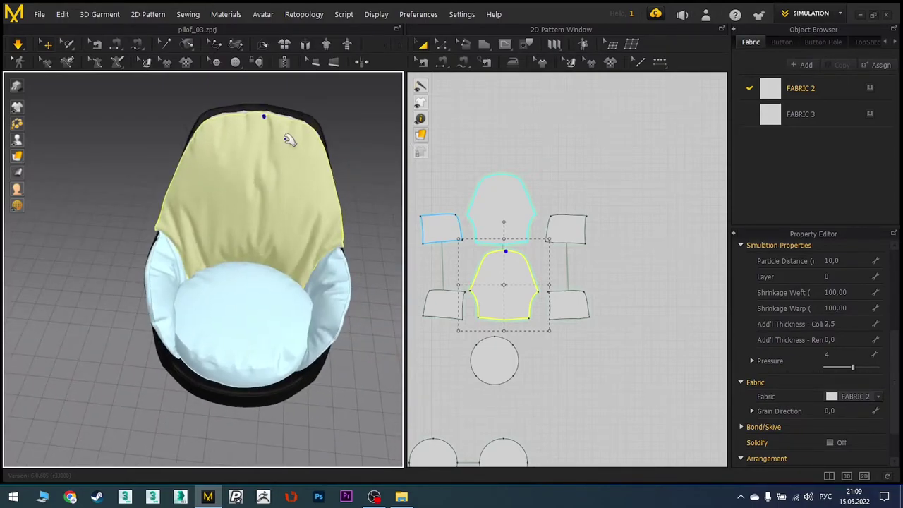
click(832, 354)
text(2)
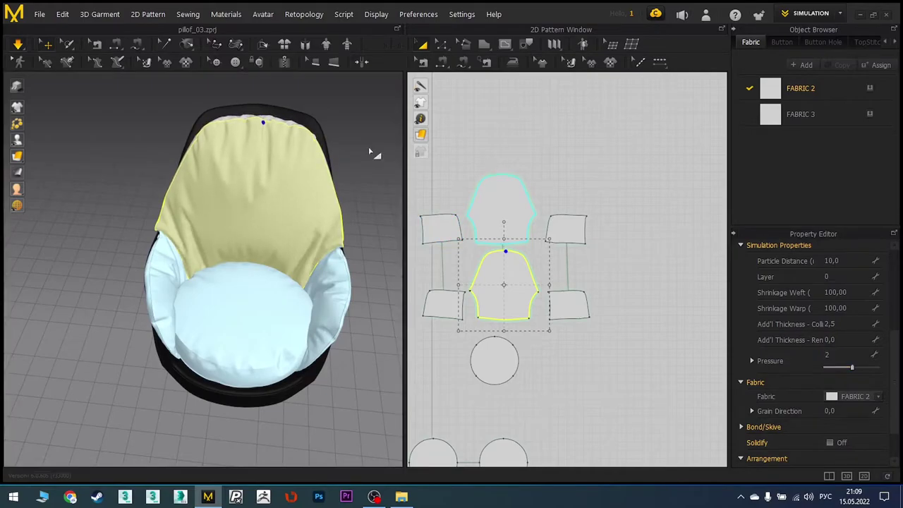
mouse_move(345, 139)
right_down()
mouse_move(302, 105)
mouse_move(310, 146)
right_up()
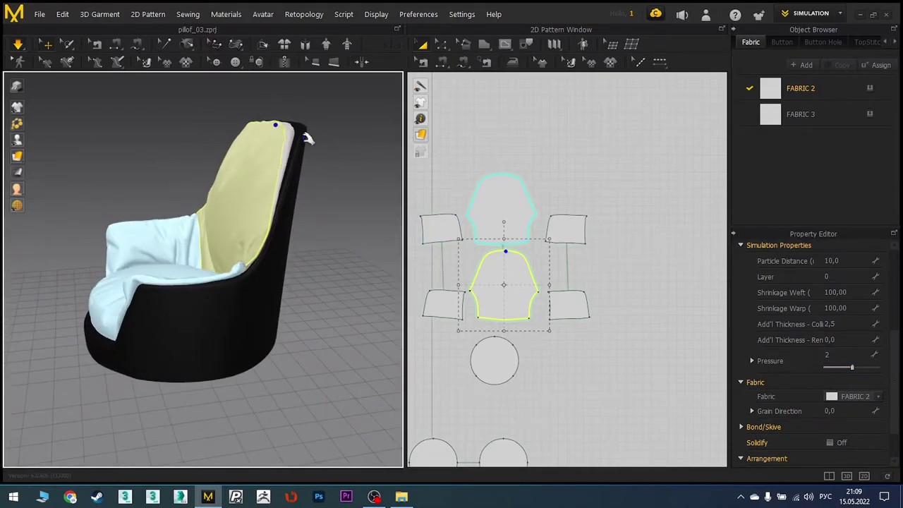
click(308, 139)
click(855, 355)
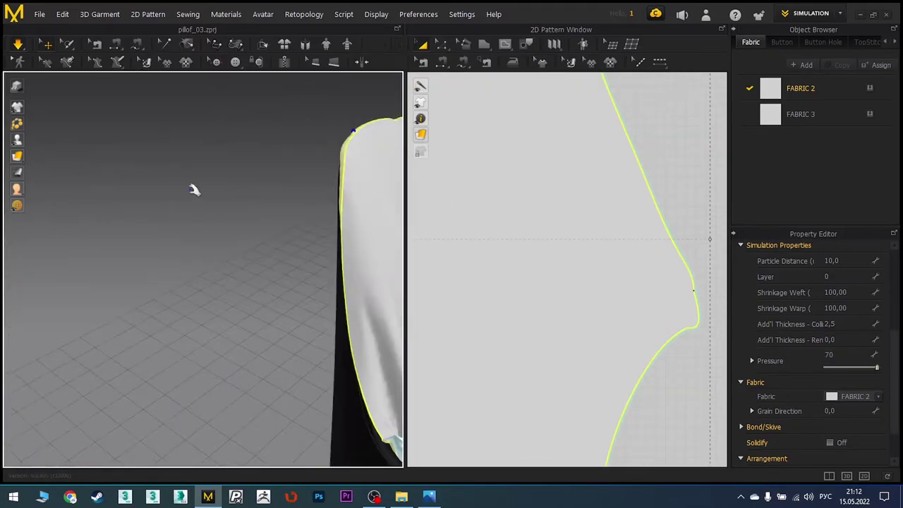
Set the chair-back piece's Pressure to 1 and orbit to check the drape
mouse_move(193, 189)
right_down()
mouse_move(234, 187)
mouse_move(268, 167)
mouse_move(226, 179)
right_up()
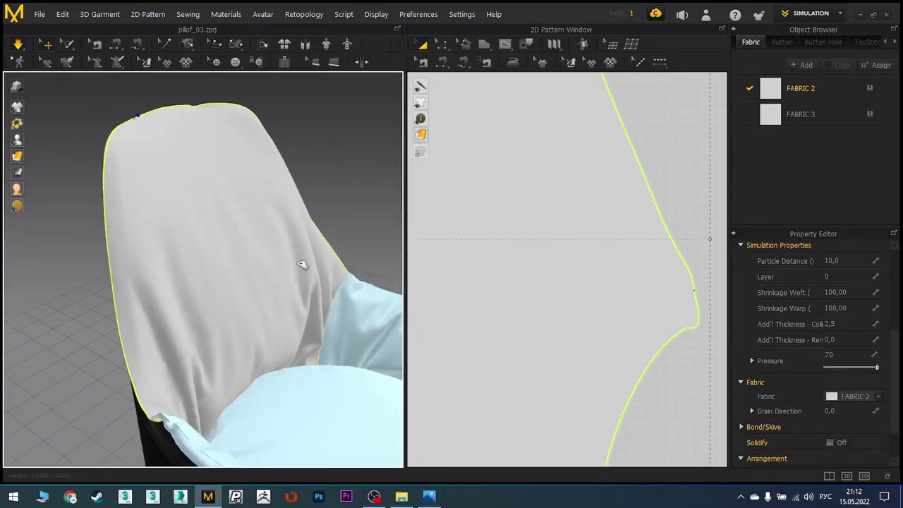
click(244, 263)
click(851, 355)
text(4)
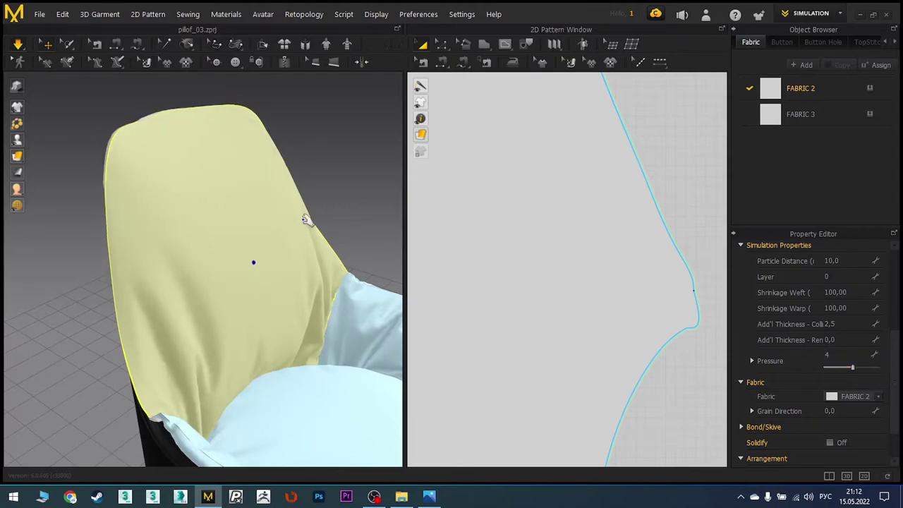
right_drag(286, 227, 260, 203)
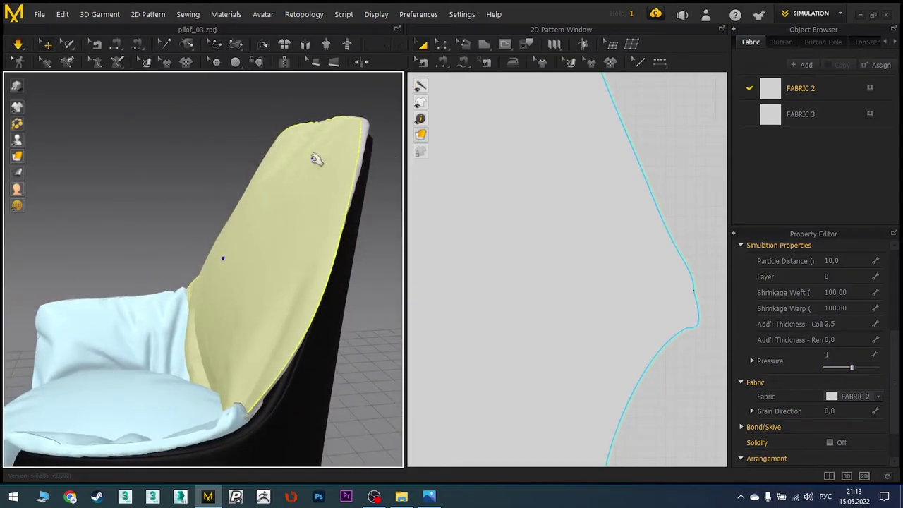
mouse_move(312, 150)
right_down()
mouse_move(286, 177)
mouse_move(351, 200)
right_up()
mouse_move(295, 220)
right_down()
mouse_move(274, 260)
mouse_move(240, 260)
right_up()
Remove the seat cushion and side pattern pieces and re-simulate the drape
scroll(520, 209, down, 5)
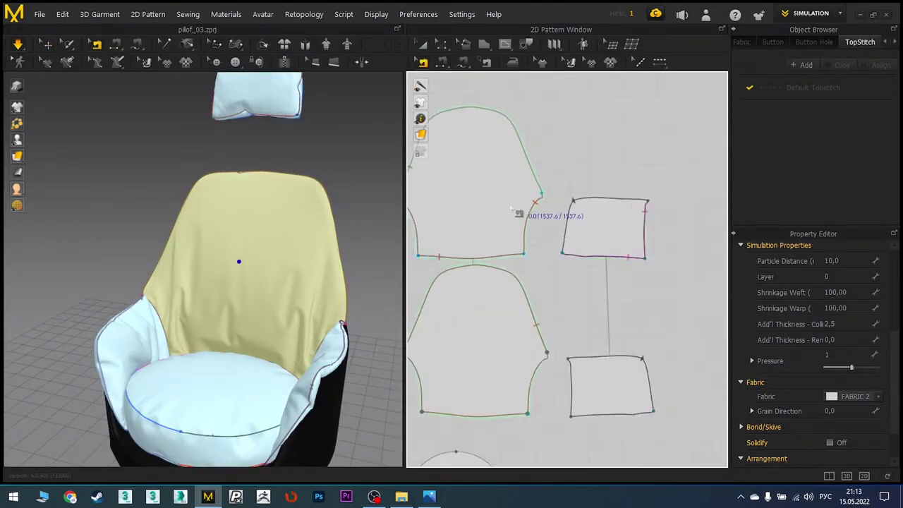
scroll(467, 175, down, 3)
drag(471, 163, 586, 272)
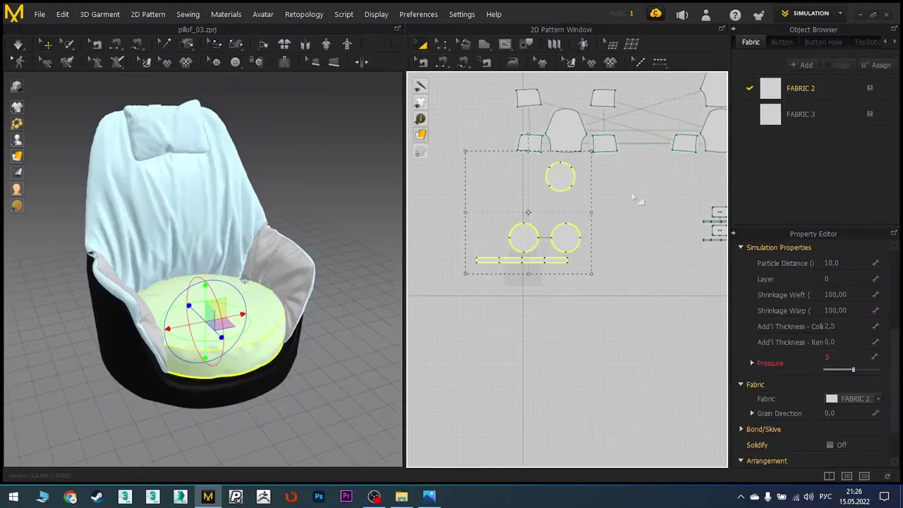
key(ctrl+z)
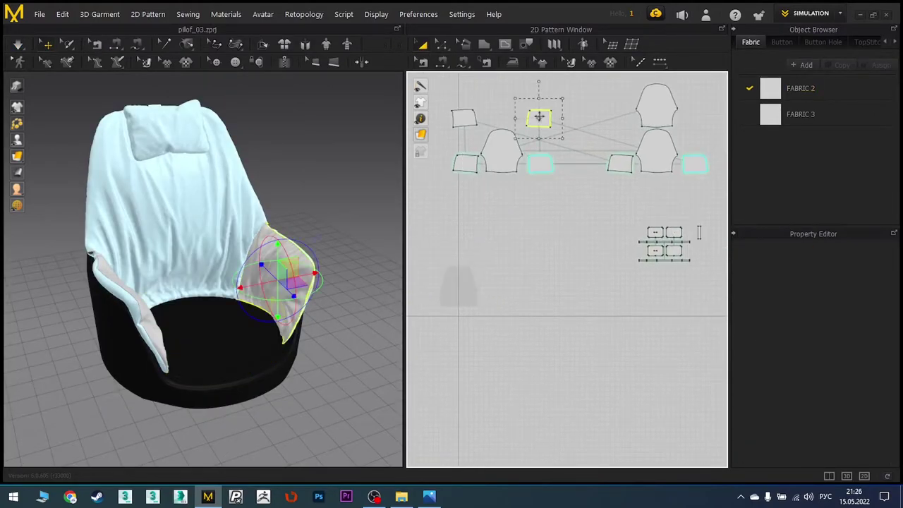
key(ctrl+z)
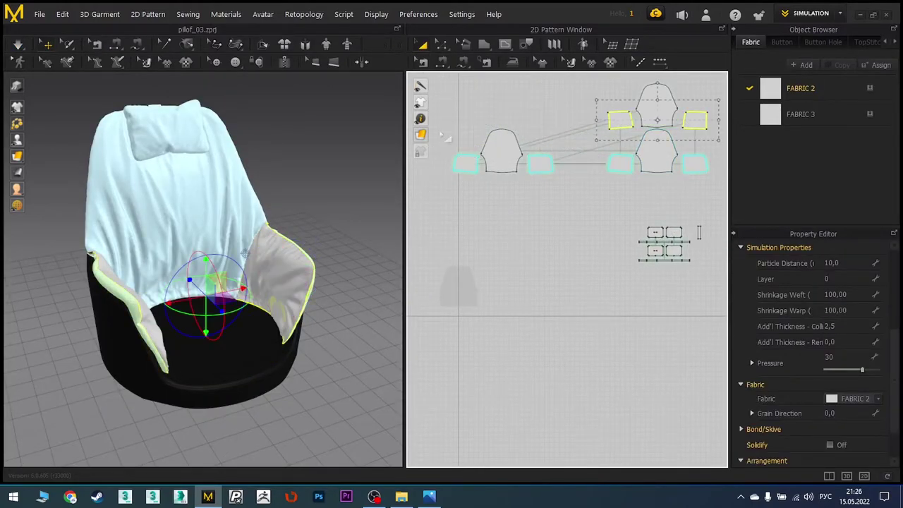
key(ctrl+z)
key(ctrl+z)
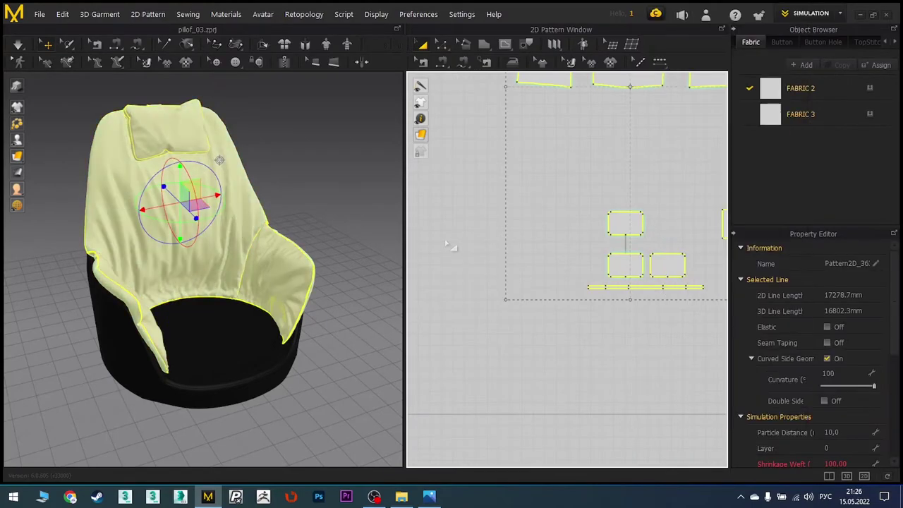
key(ctrl+z)
Delete the chair avatar from the scene
scroll(341, 199, down, 3)
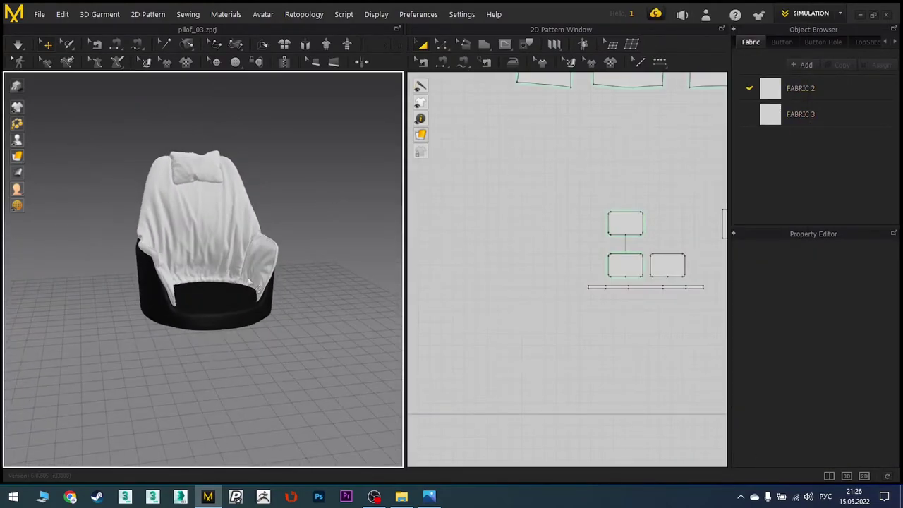
click(263, 14)
click(263, 27)
Export the draped cover as an OBJ named pillof_02, accepting the export settings
click(39, 14)
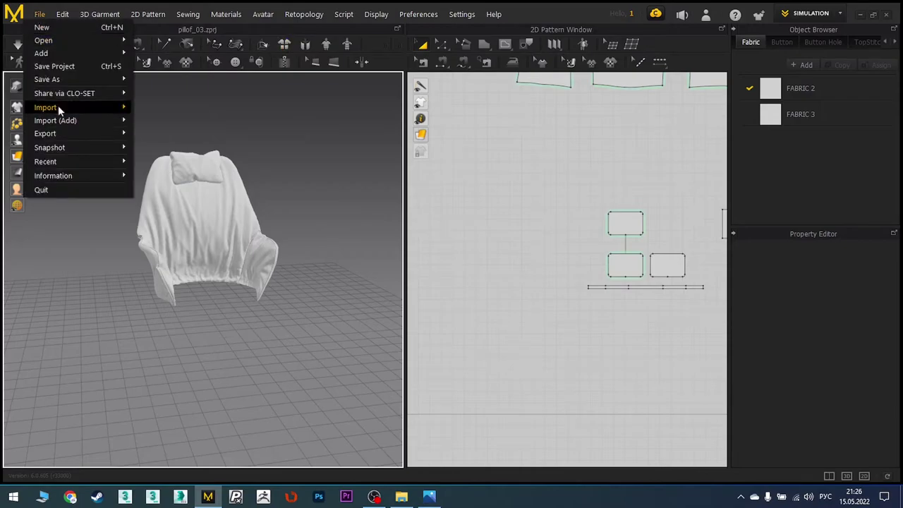
mouse_move(45, 133)
click(184, 134)
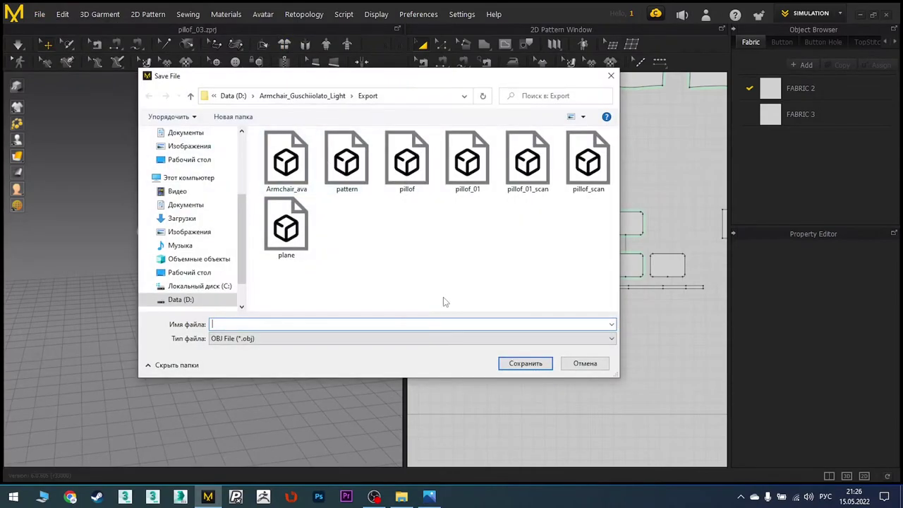
click(467, 163)
click(272, 323)
key(BackSpace)
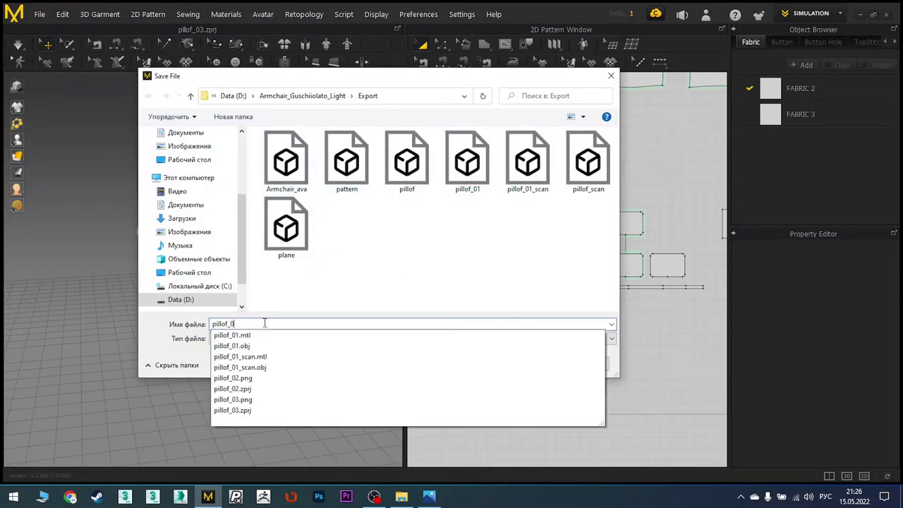
text(2)
key(Return)
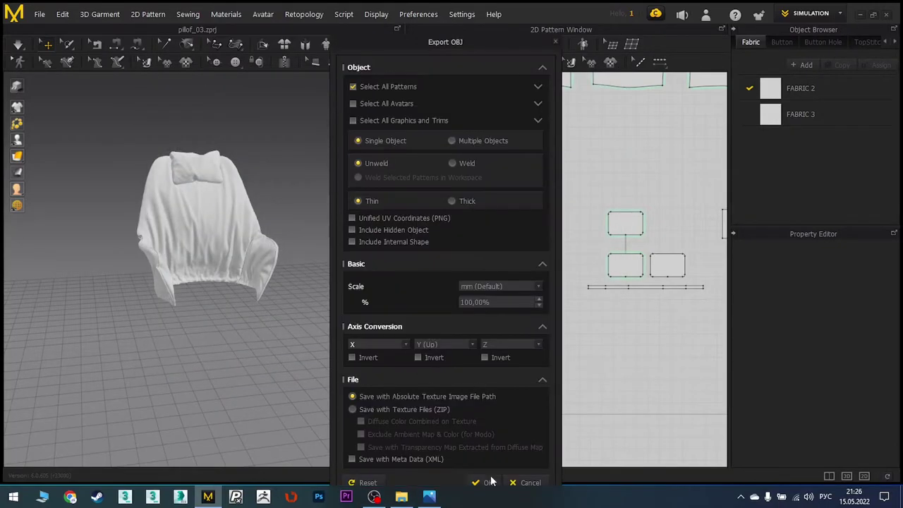
key(Return)
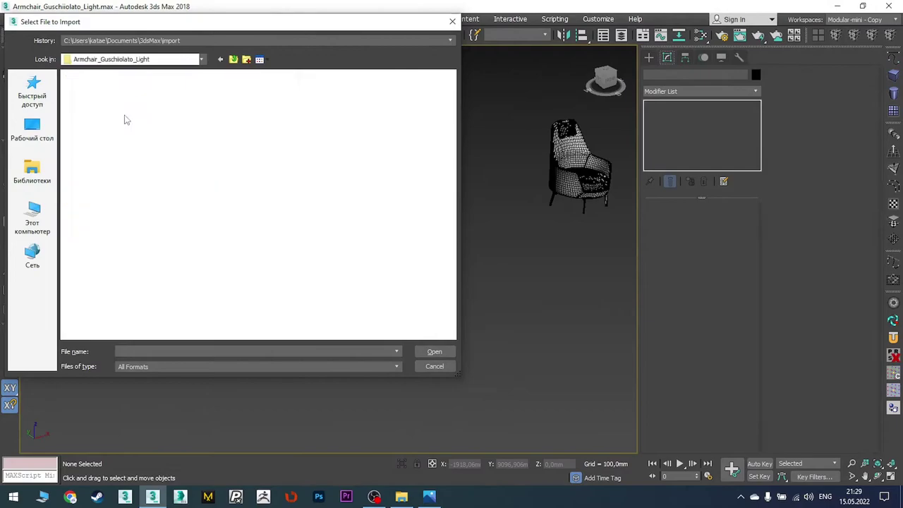
Import pillof.obj from the Export folder and zoom to frame it
double_click(123, 117)
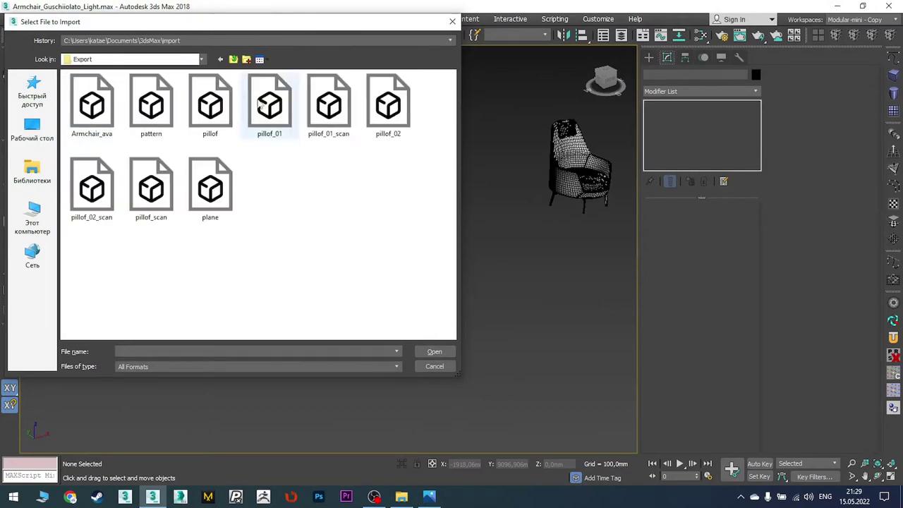
click(211, 106)
click(434, 351)
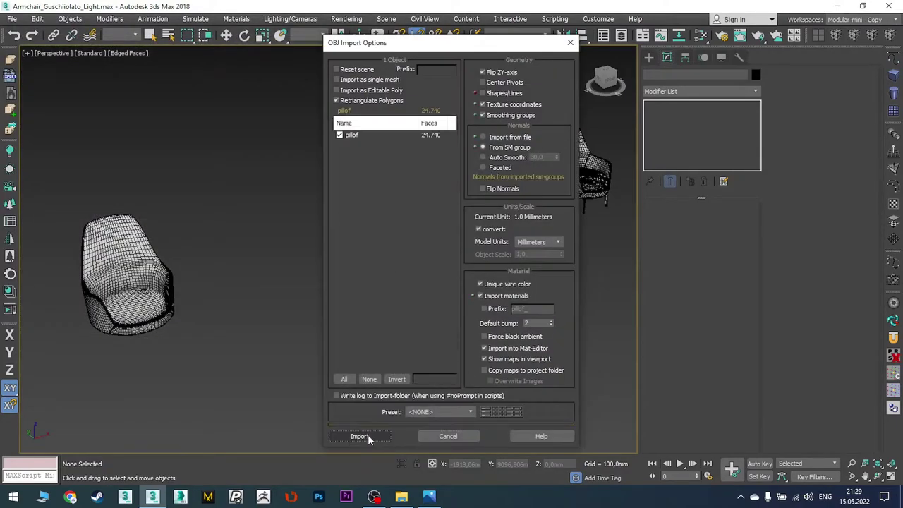
click(363, 492)
key(z)
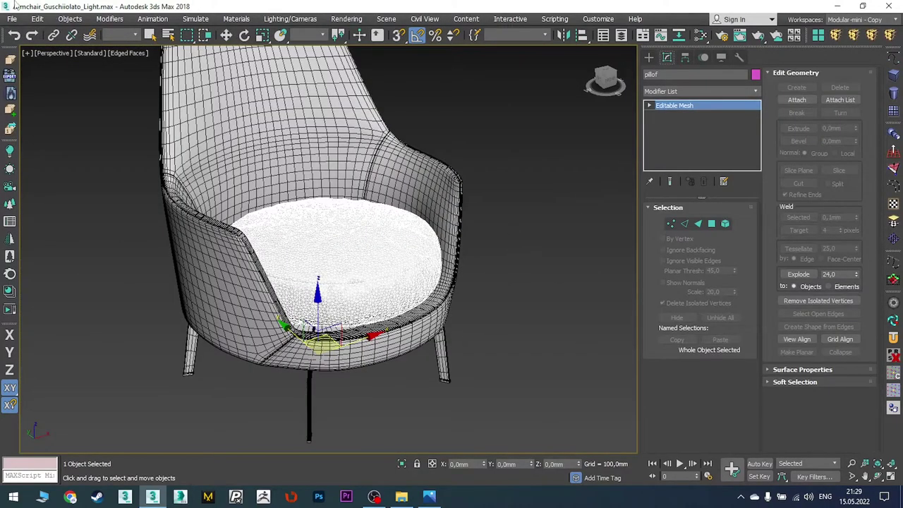
Import the pillof_scan OBJ with the default import options
click(12, 19)
click(31, 174)
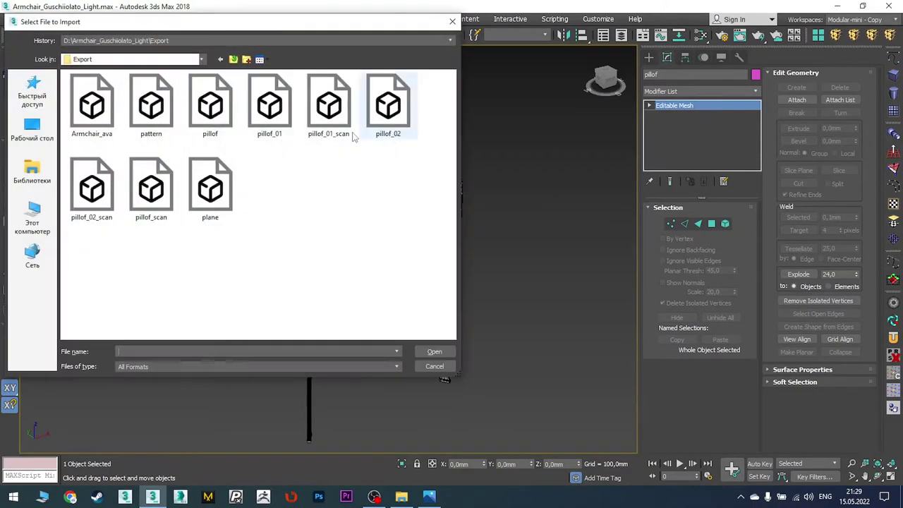
click(151, 190)
click(434, 351)
click(363, 492)
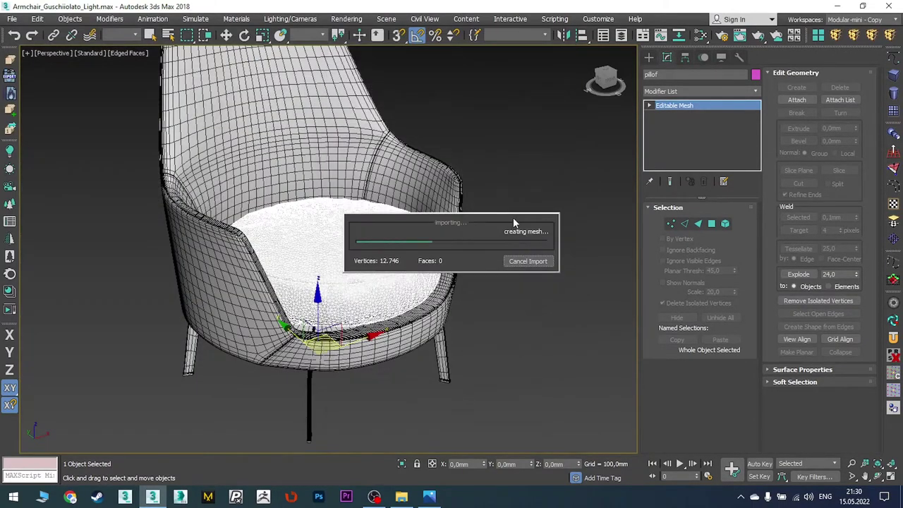
Frame pillof_scan, then give pillof a Morpher with pillof_scan in channel 1
key(z)
scroll(504, 214, up, 2)
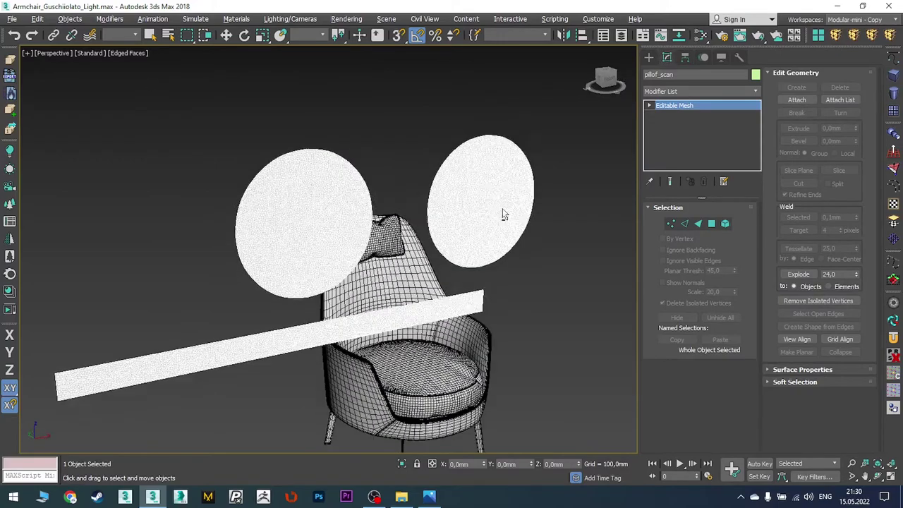
scroll(258, 195, up, 2)
scroll(238, 221, down, 10)
scroll(238, 222, up, 6)
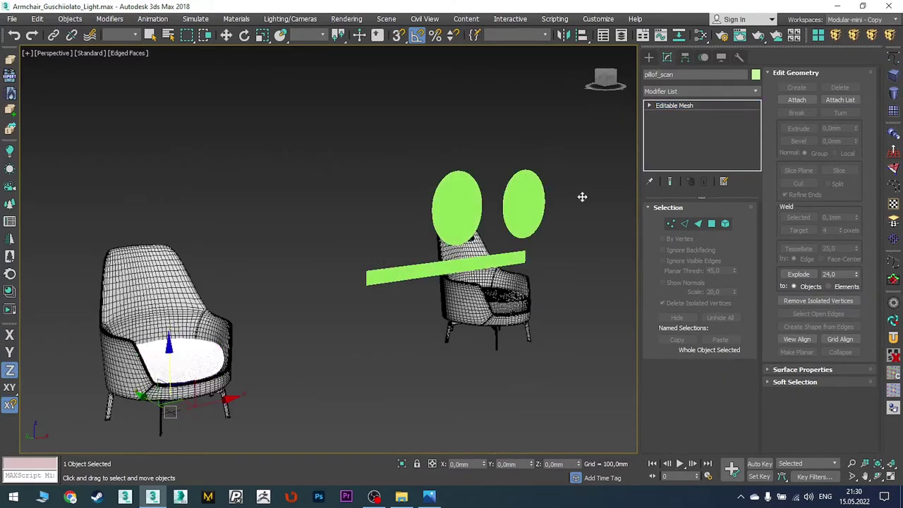
click(893, 138)
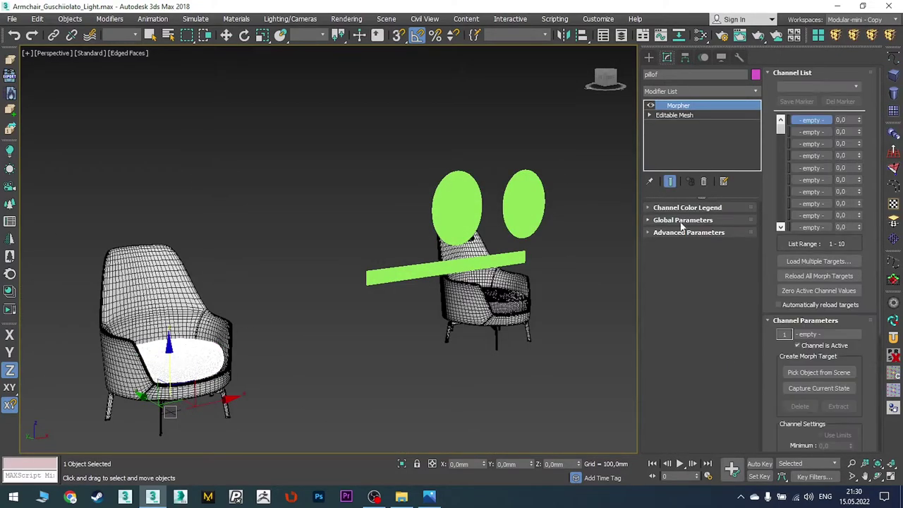
right_click(808, 121)
click(840, 129)
click(463, 202)
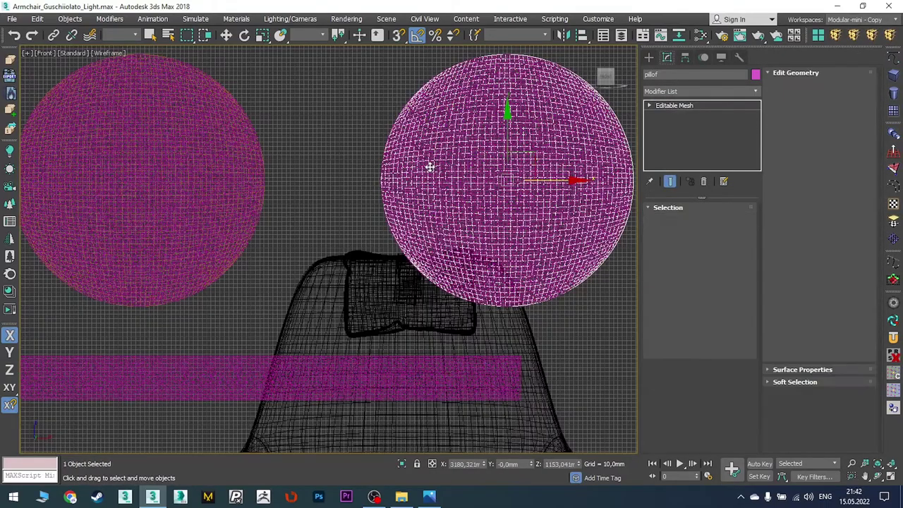
Select Circle003, then draw a 1800×100 mm plane over the magenta bar
click(430, 166)
scroll(429, 167, up, 3)
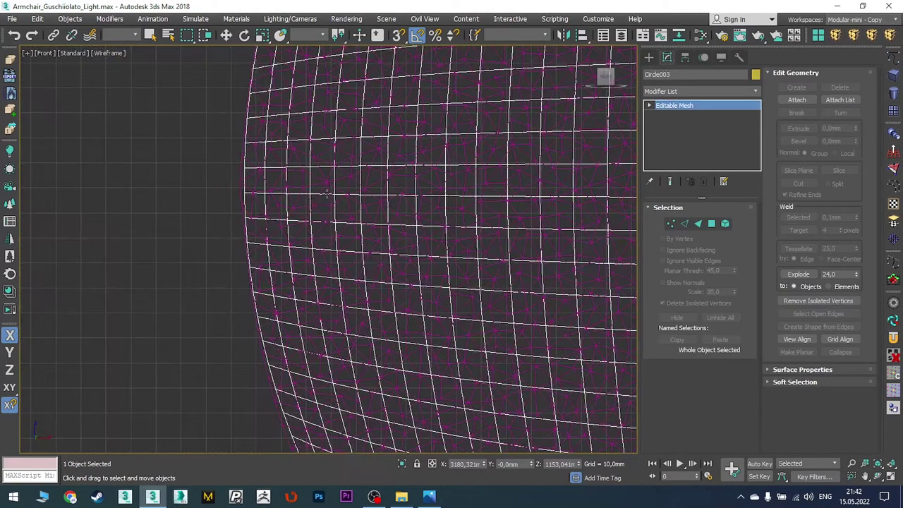
scroll(246, 181, up, 2)
scroll(233, 182, down, 8)
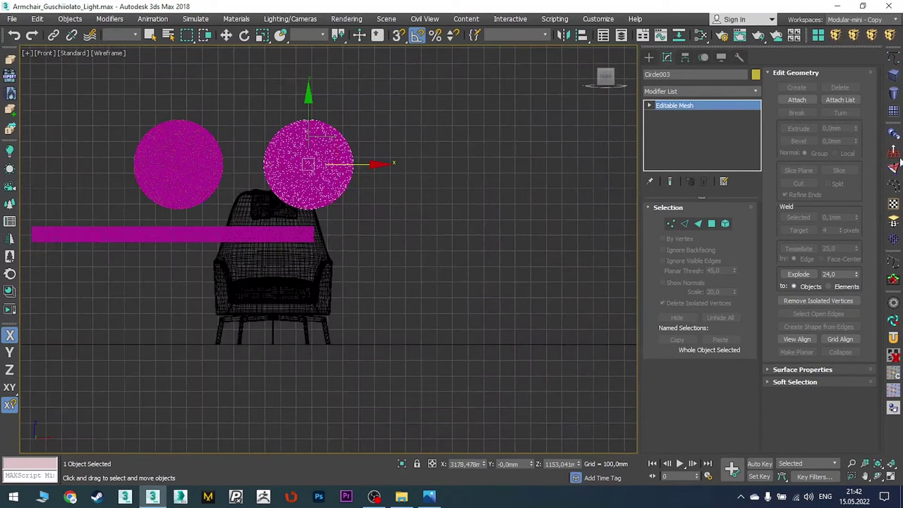
click(893, 113)
middle_drag(212, 189, 361, 167)
scroll(158, 190, up, 4)
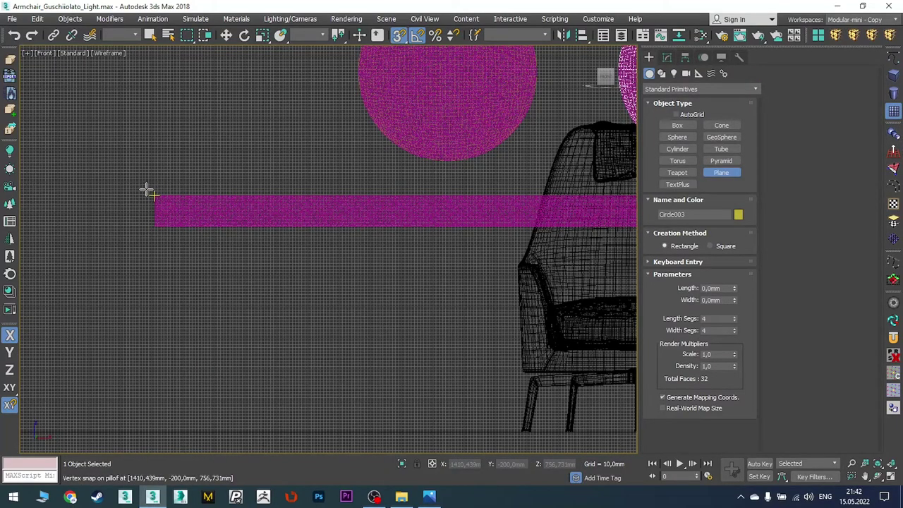
drag(147, 190, 458, 214)
Give the plane 10 length segments and 180 width segments
scroll(540, 189, down, 5)
scroll(464, 191, up, 5)
scroll(458, 213, up, 3)
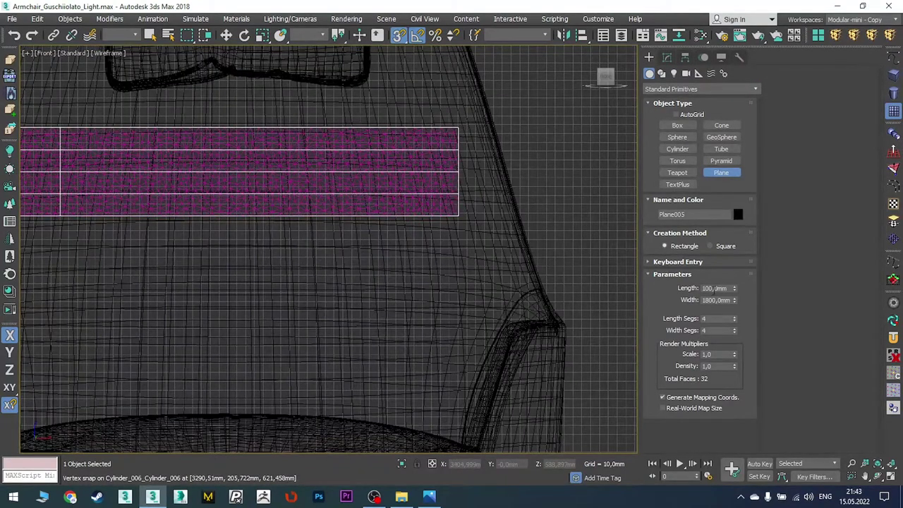
text(0)
key(Return)
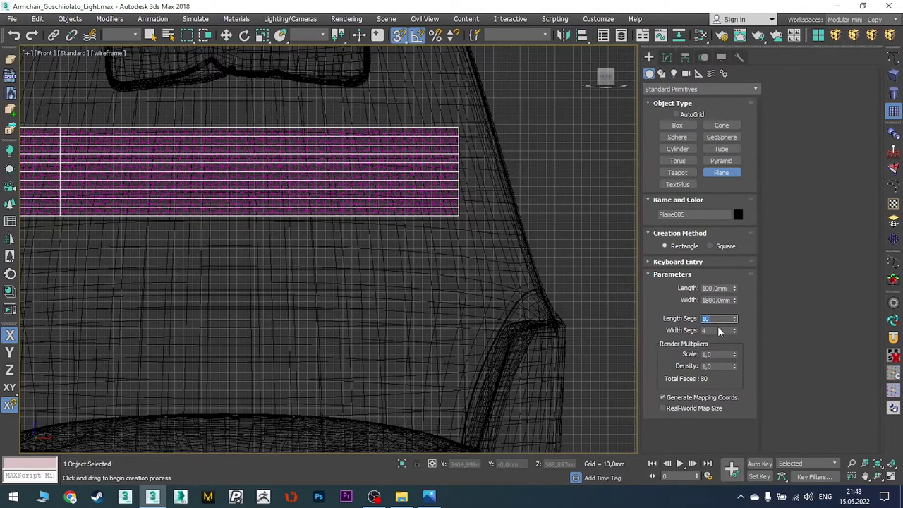
text(0)
key(Return)
scroll(485, 173, down, 5)
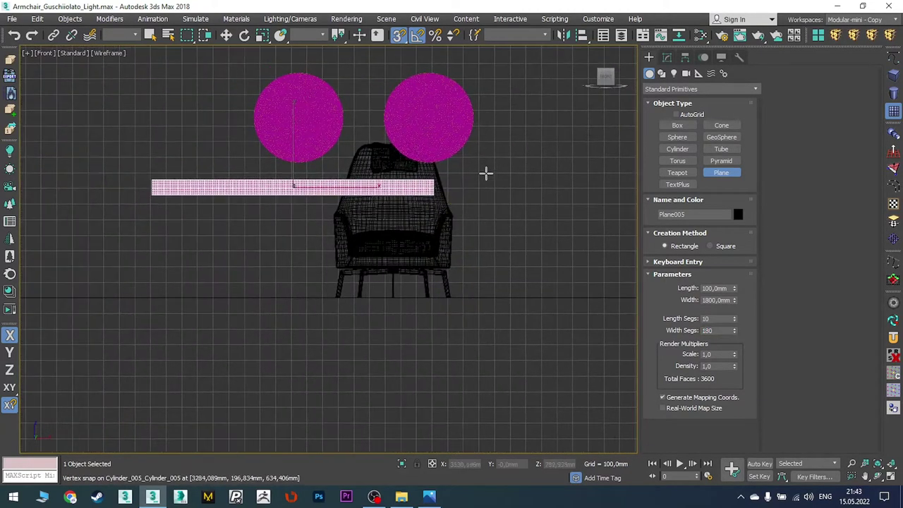
Show the checker material shaded in the viewport via the Slate Material Editor
key(m)
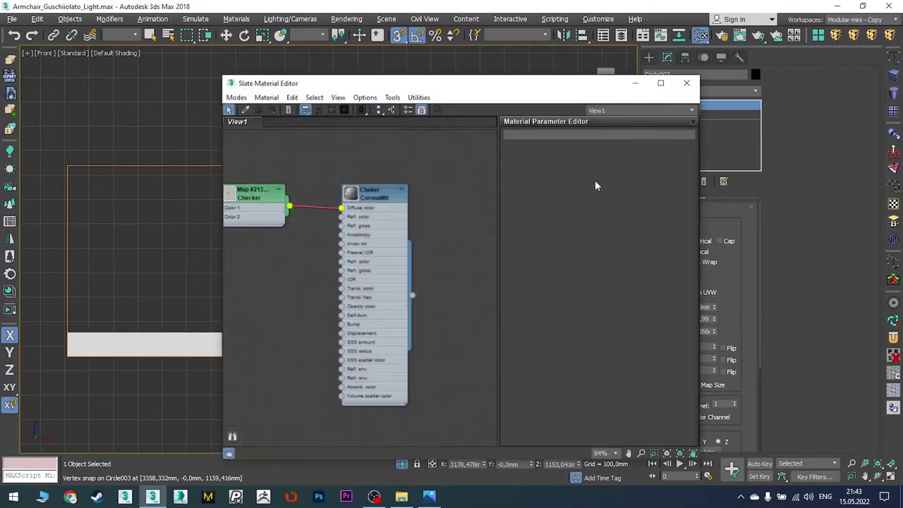
right_click(361, 199)
click(419, 263)
right_click(361, 199)
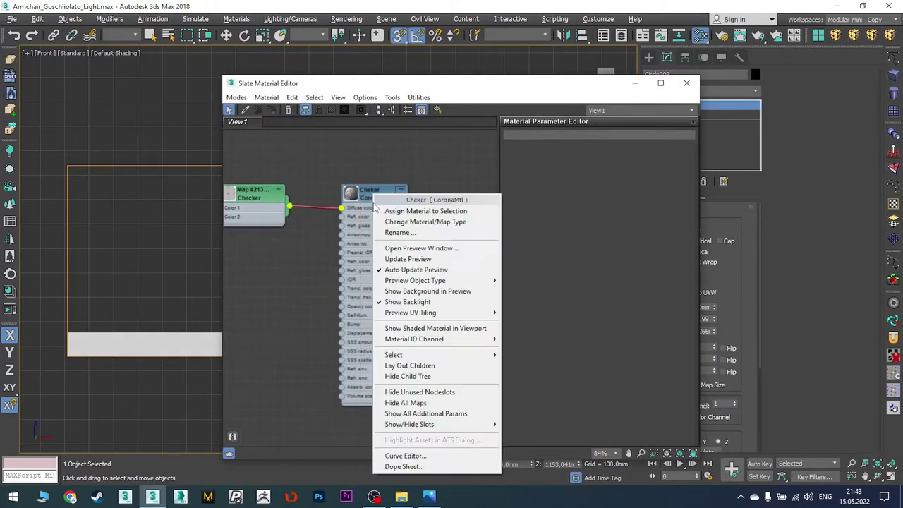
click(423, 331)
drag(348, 91, 740, 86)
scroll(395, 166, down, 5)
scroll(370, 242, up, 3)
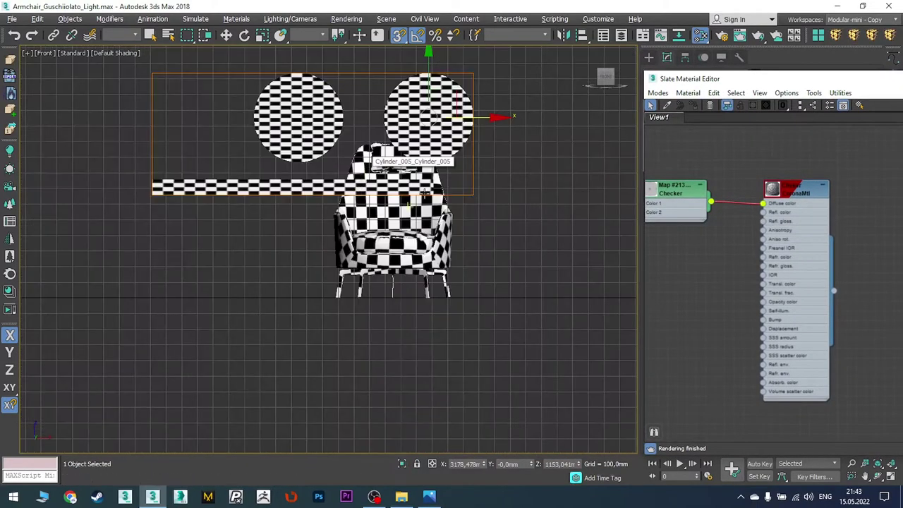
middle_drag(456, 159, 473, 213)
key(m)
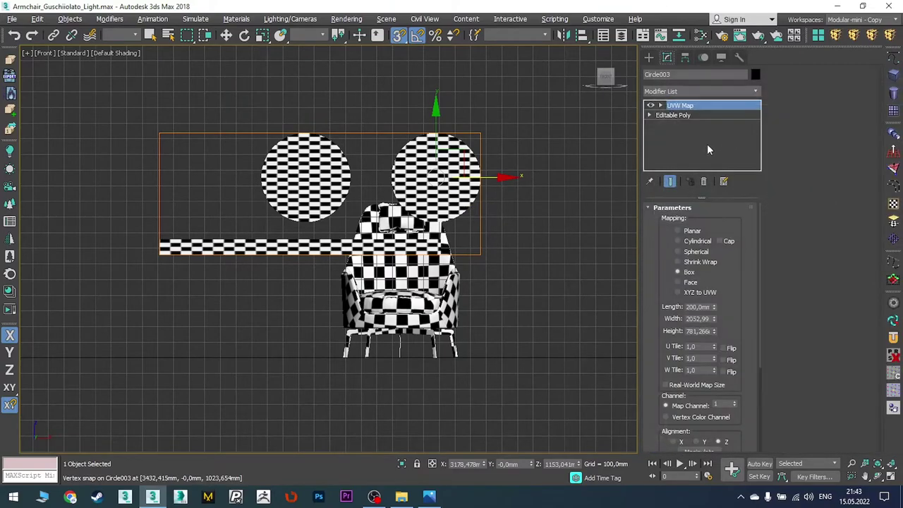
Scale the box UVW Map gizmo so the checks on the circles are square
mouse_move(389, 194)
mouse_down()
mouse_move(352, 179)
mouse_move(457, 125)
mouse_up()
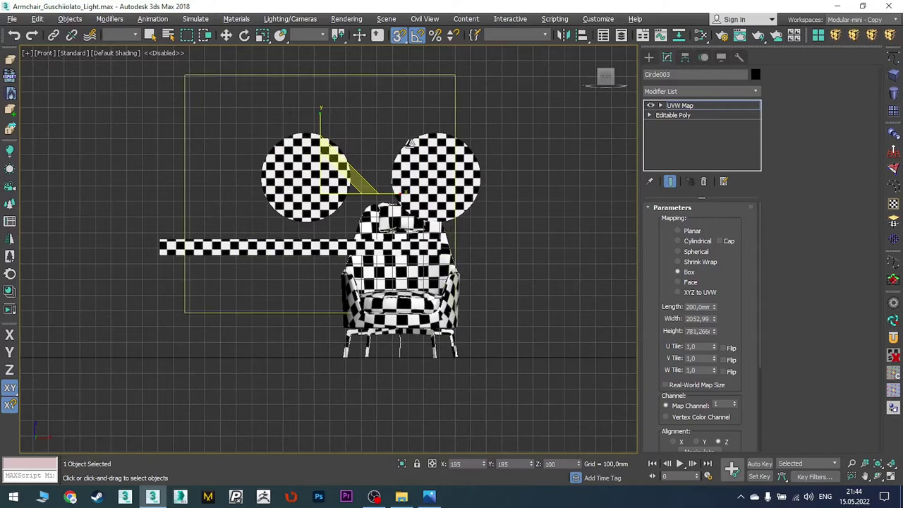
drag(318, 109, 322, 124)
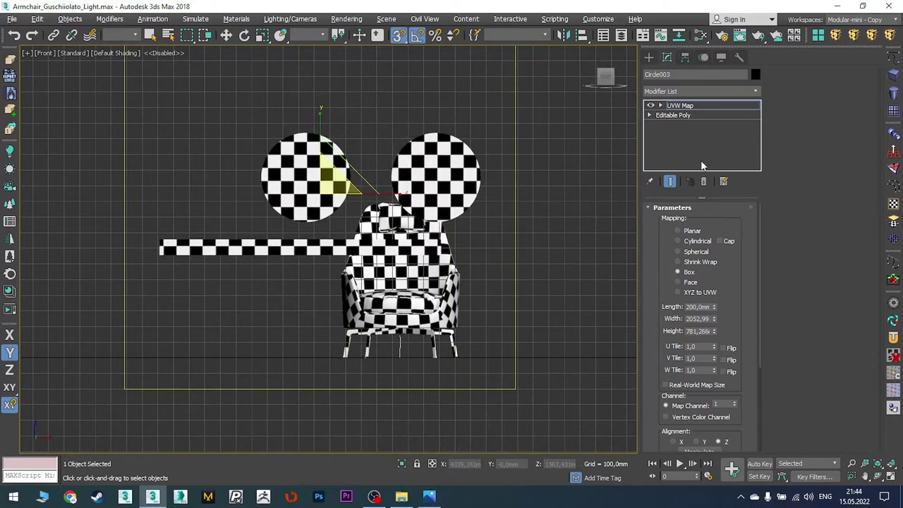
click(893, 280)
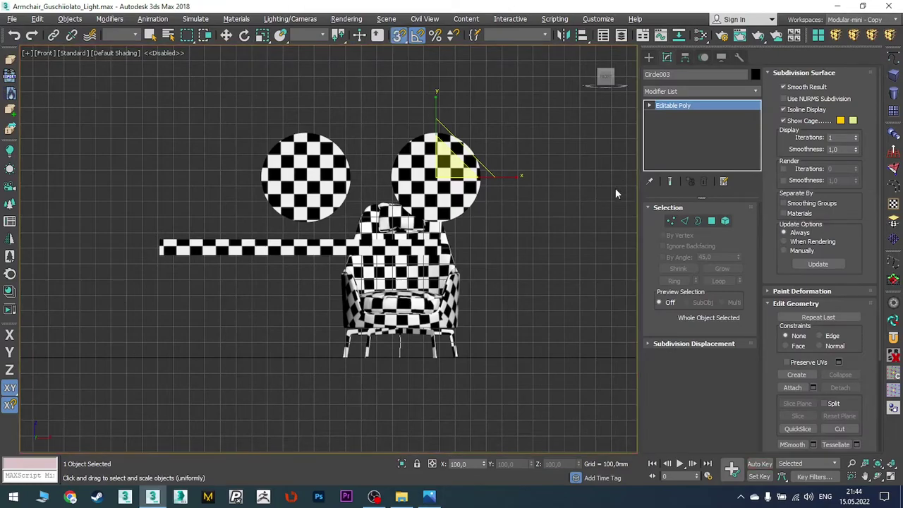
right_click(802, 187)
Hide the viewport checker, test a Skin Wrap onto pillof, then delete it from Circle003
click(818, 318)
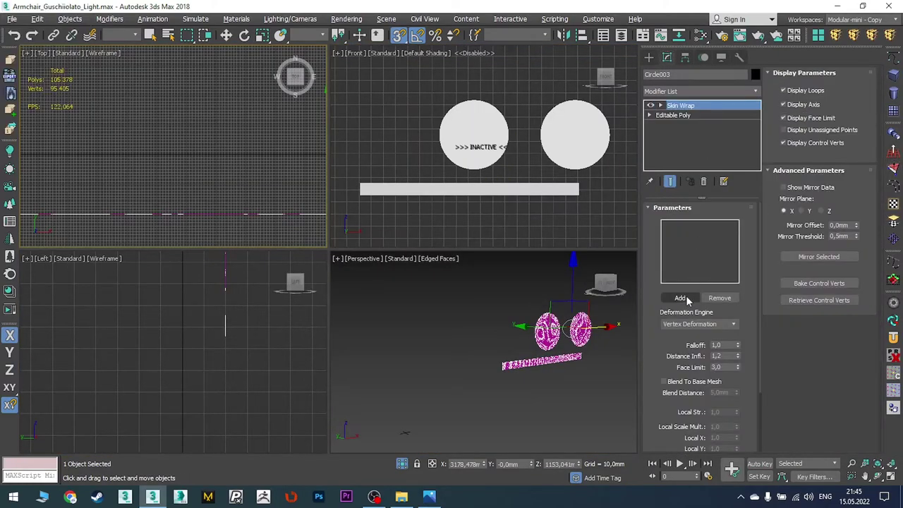
click(679, 298)
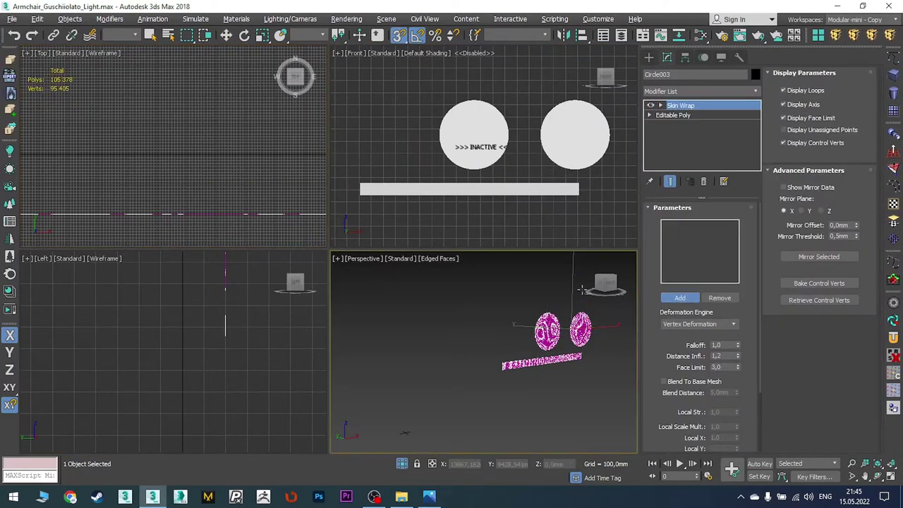
click(105, 214)
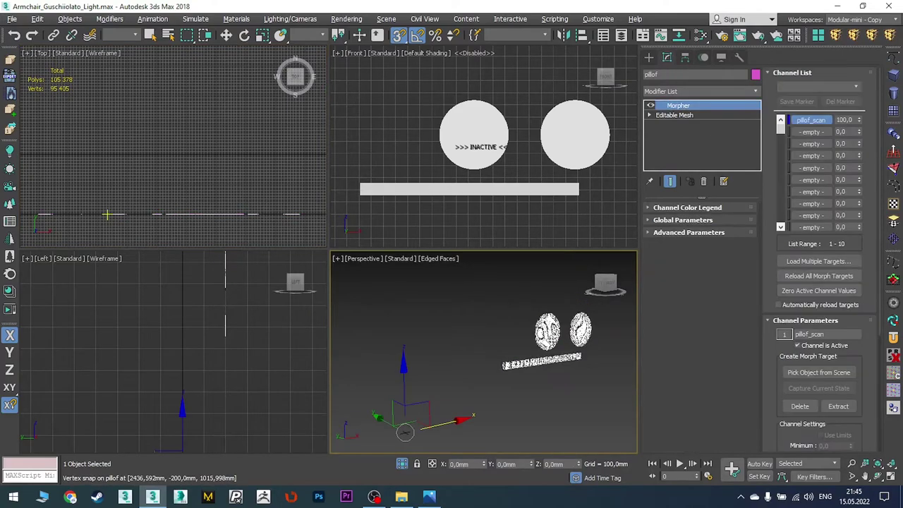
drag(860, 124, 860, 170)
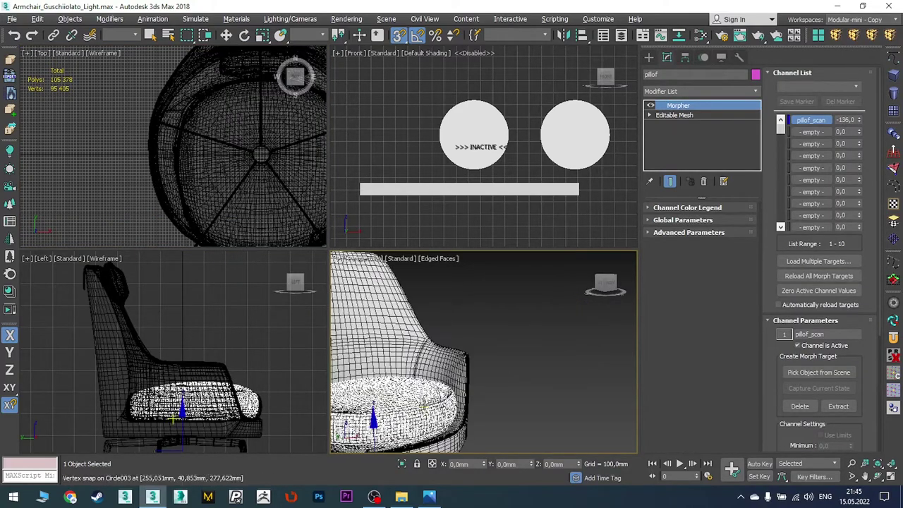
click(246, 390)
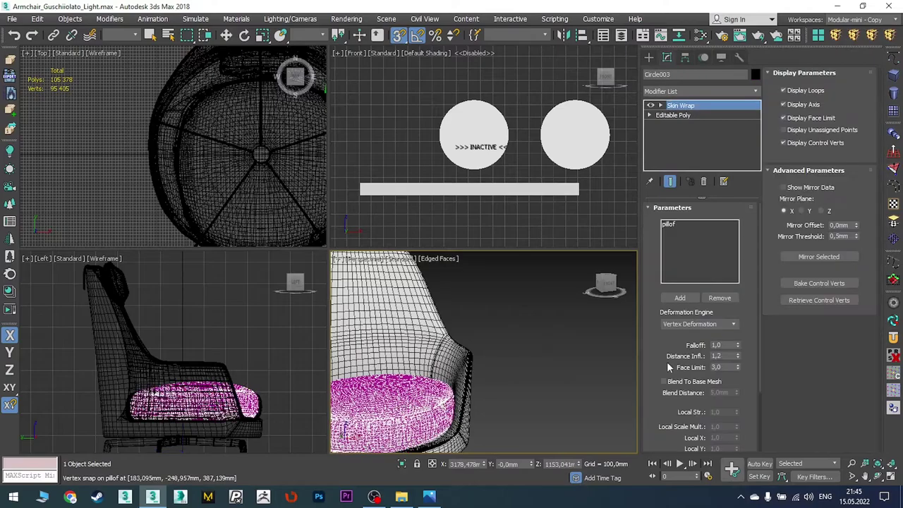
click(890, 280)
Maximize the perspective view and import the pillof_02 OBJ
click(419, 399)
click(576, 358)
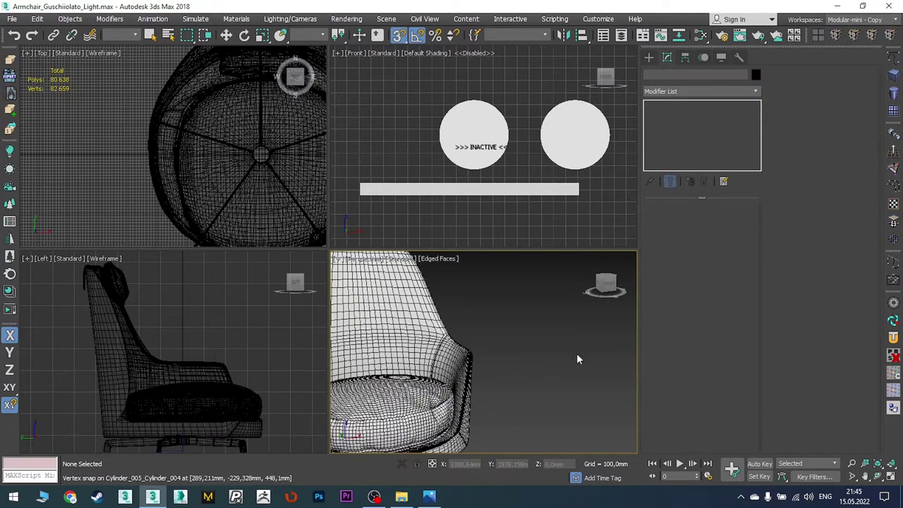
key(alt+w)
scroll(515, 292, down, 5)
mouse_move(536, 310)
middle_down()
mouse_move(515, 291)
mouse_move(524, 292)
middle_up()
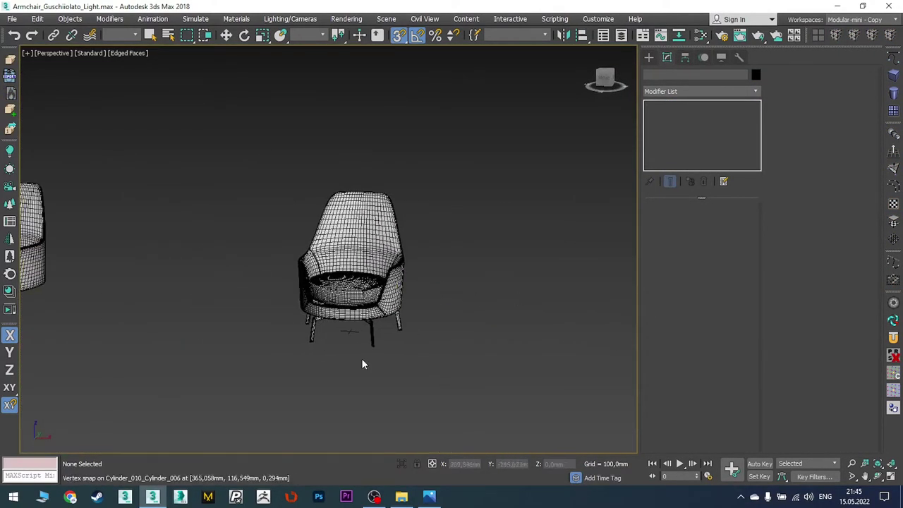
click(10, 111)
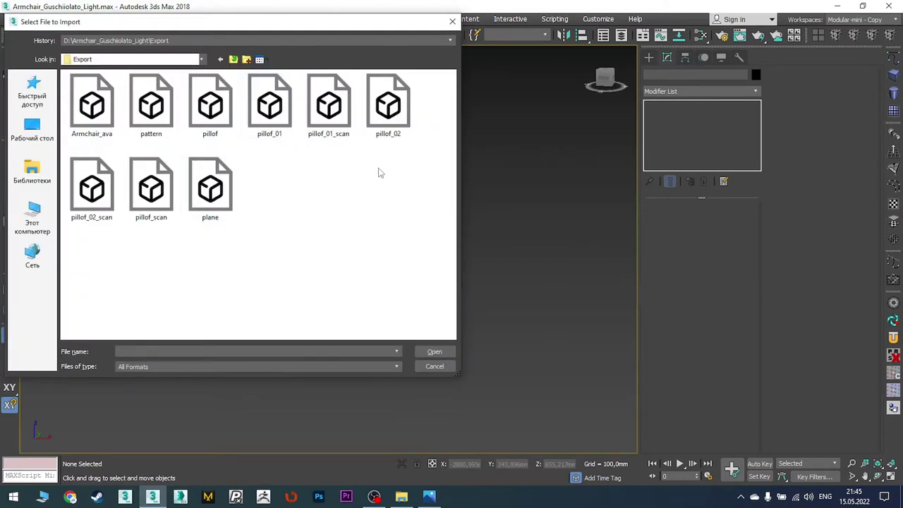
click(388, 106)
click(434, 351)
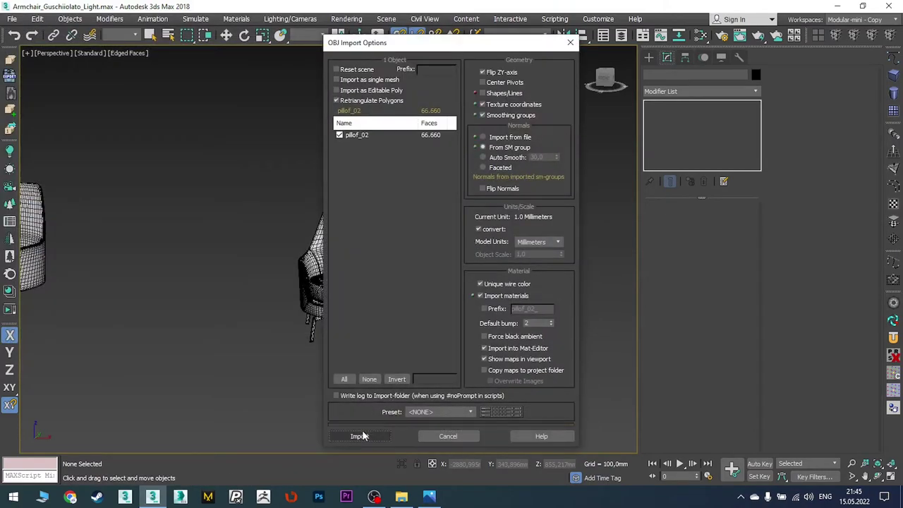
click(359, 436)
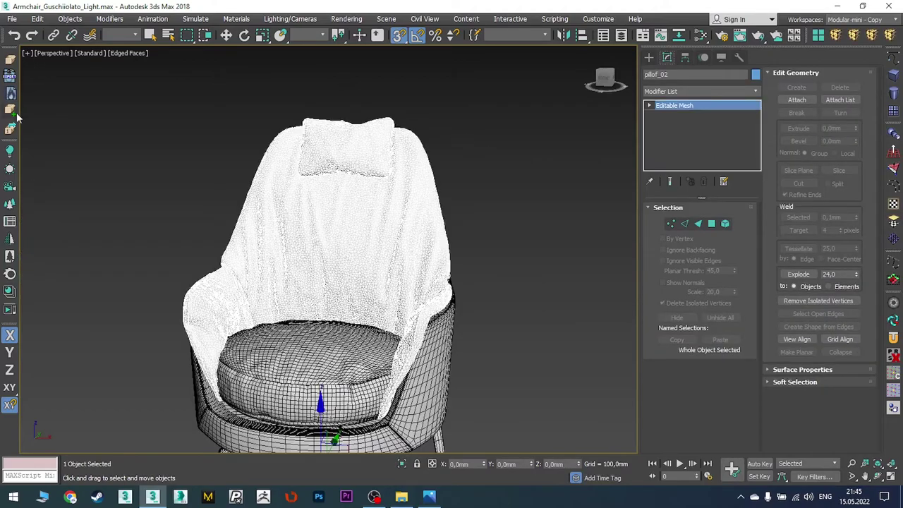
Import pillof_02_scan and draw a plane covering its flat pattern pieces
click(10, 110)
click(153, 194)
click(434, 351)
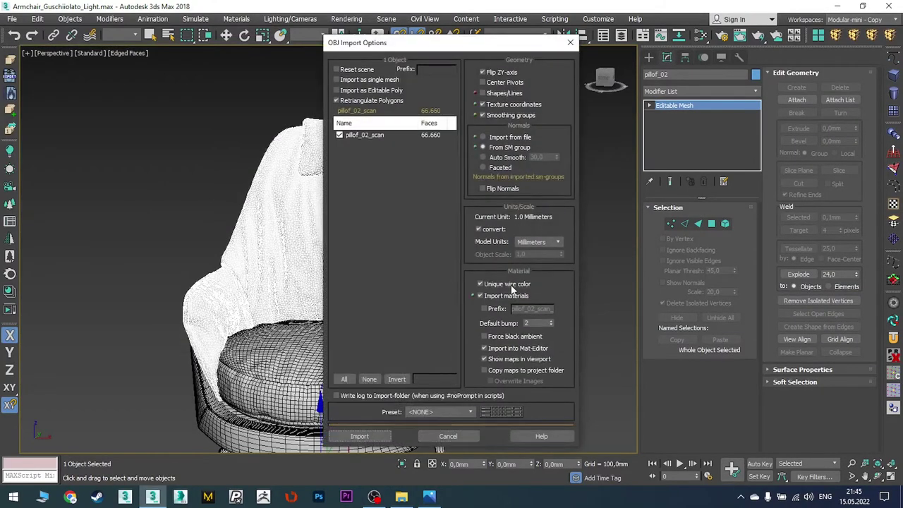
click(359, 436)
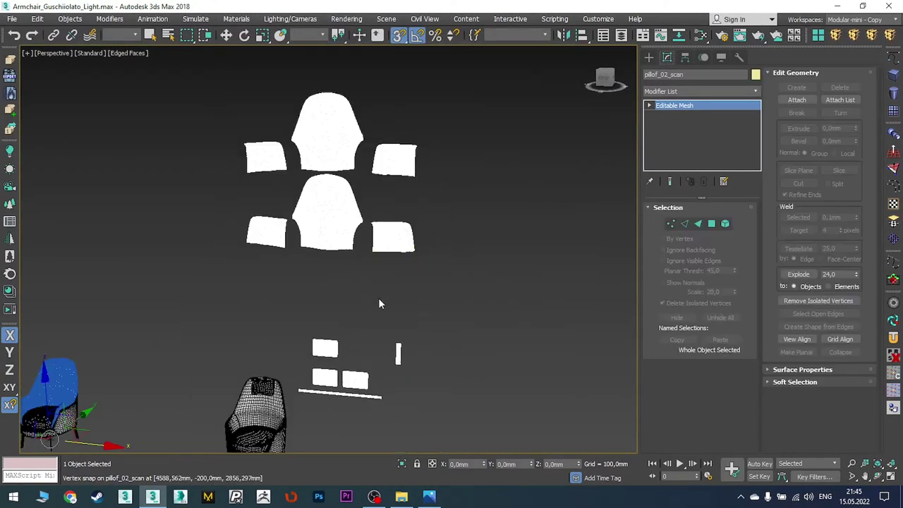
scroll(283, 232, down, 5)
drag(296, 188, 449, 310)
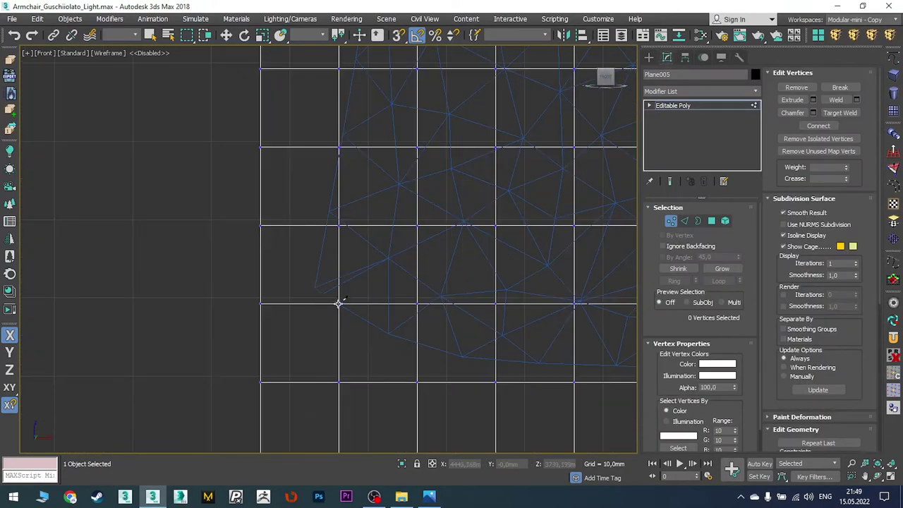
Cut the Editable Poly plane along the pattern outlines, then select pillof_02
scroll(255, 134, up, 1)
scroll(244, 161, up, 3)
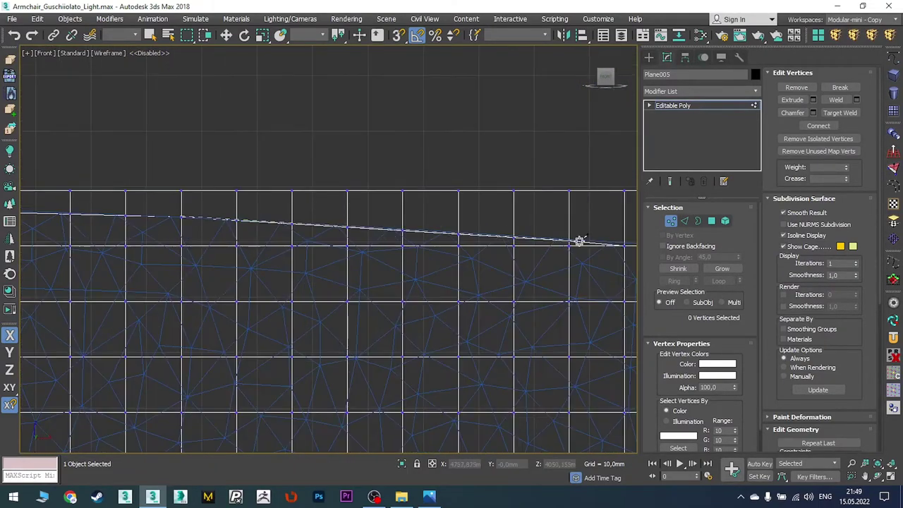
scroll(592, 240, up, 2)
middle_drag(529, 384, 497, 278)
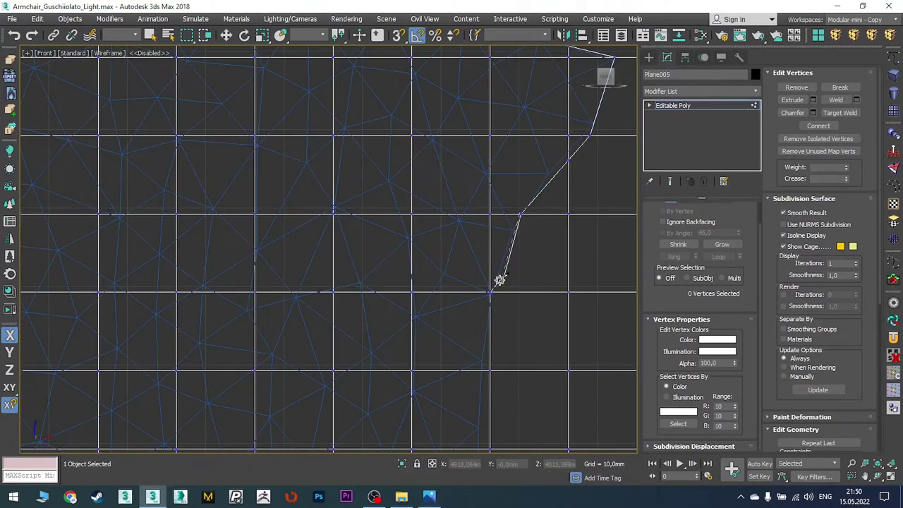
mouse_move(473, 394)
middle_down()
mouse_move(473, 289)
mouse_move(478, 385)
middle_up()
scroll(466, 291, down, 4)
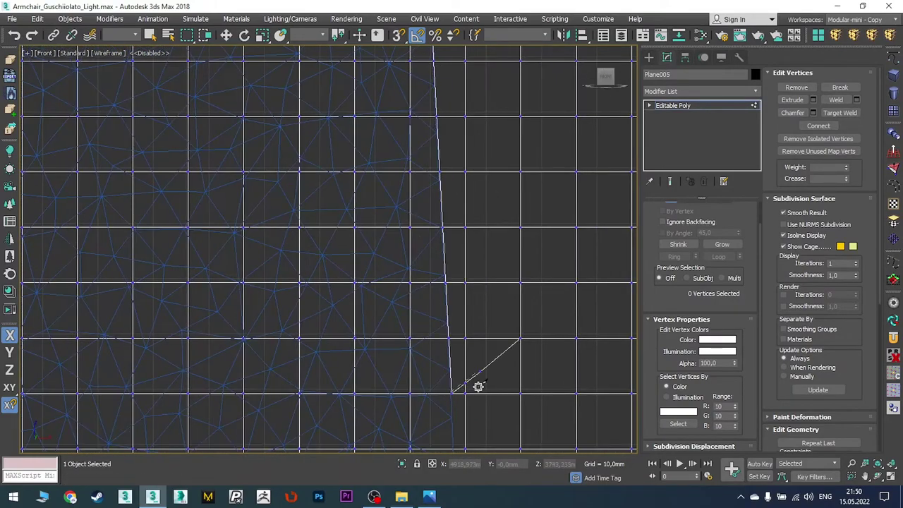
scroll(477, 385, up, 3)
scroll(202, 282, down, 2)
mouse_move(87, 288)
middle_down()
mouse_move(674, 304)
mouse_move(324, 314)
mouse_move(636, 201)
mouse_move(221, 288)
middle_up()
scroll(218, 275, down, 2)
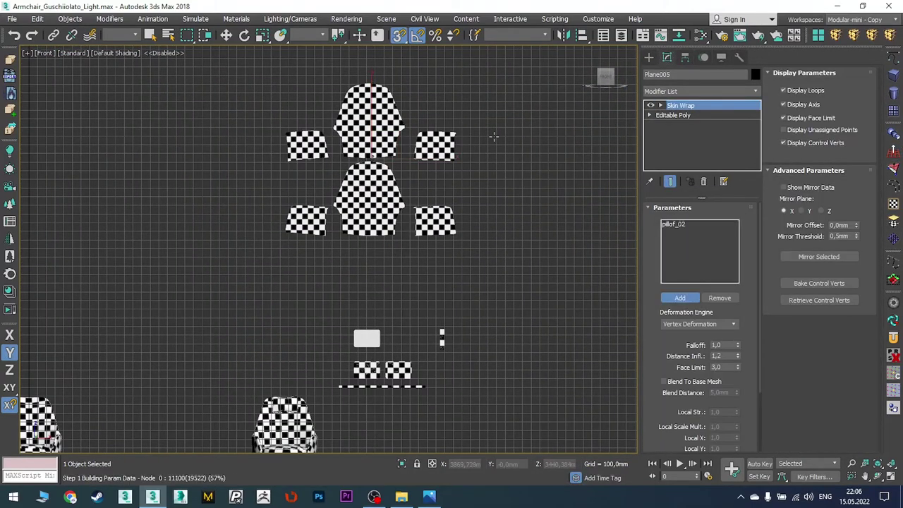
click(389, 200)
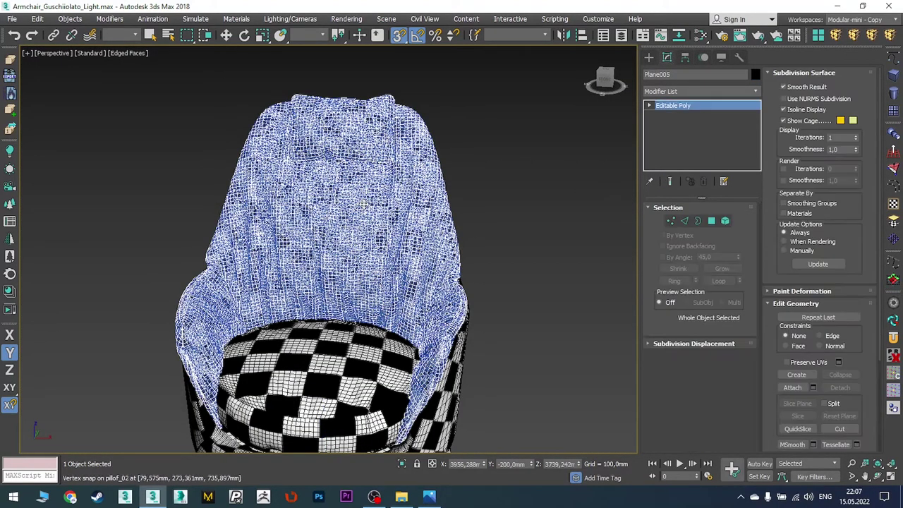
key(ctrl+d)
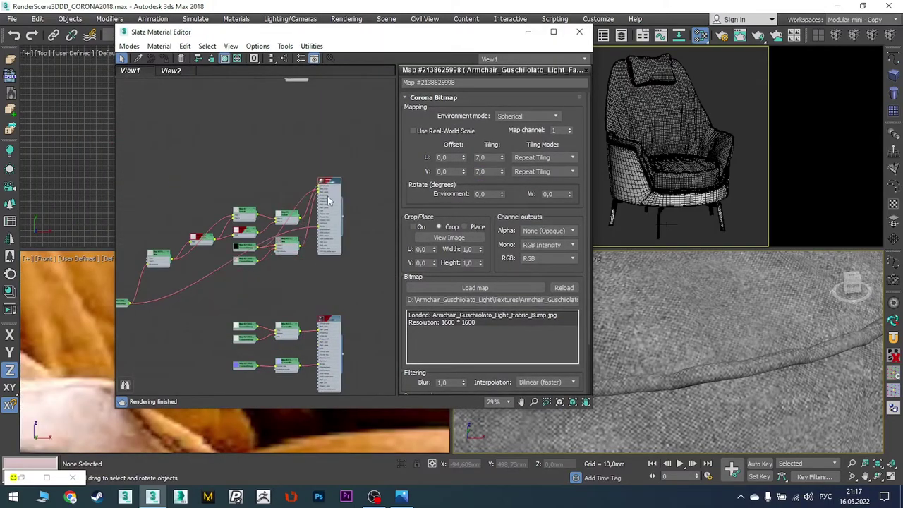
Add a Composite map with a CoronaColor layer and set layer 2 to Multiply
double_click(327, 200)
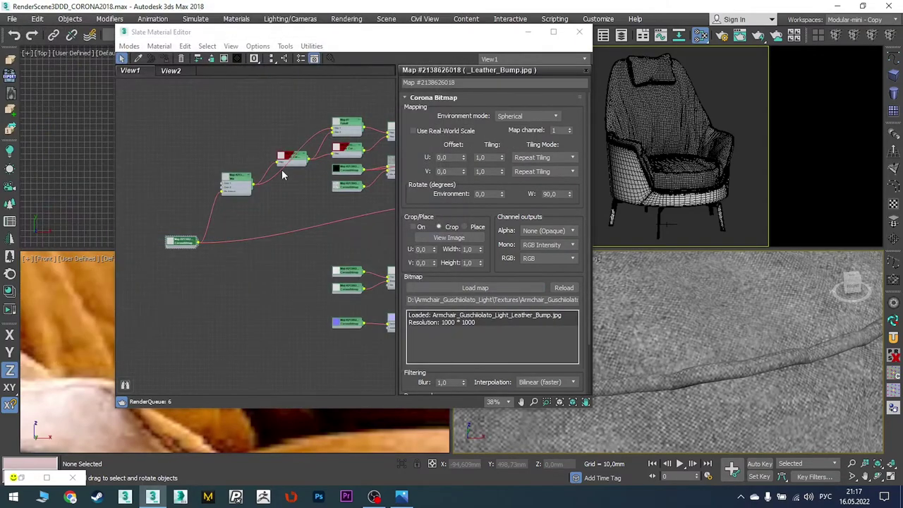
right_click(235, 95)
mouse_move(385, 125)
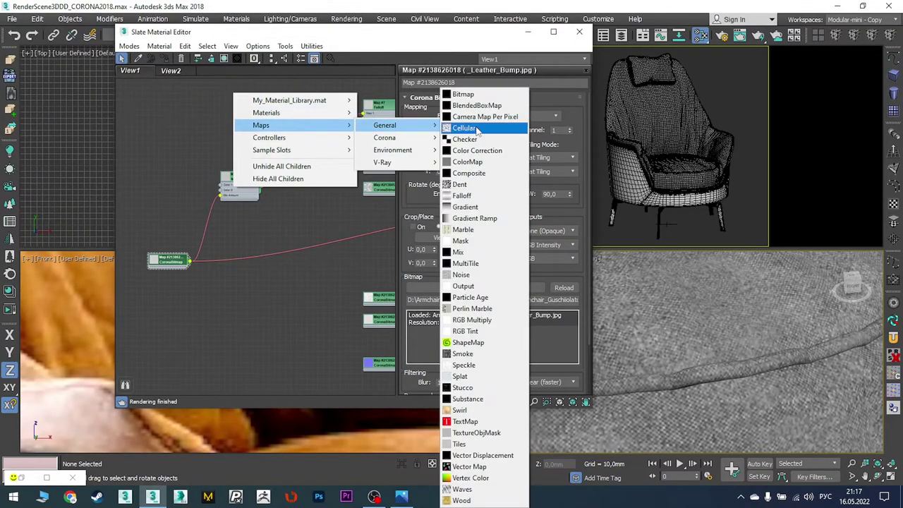
click(492, 175)
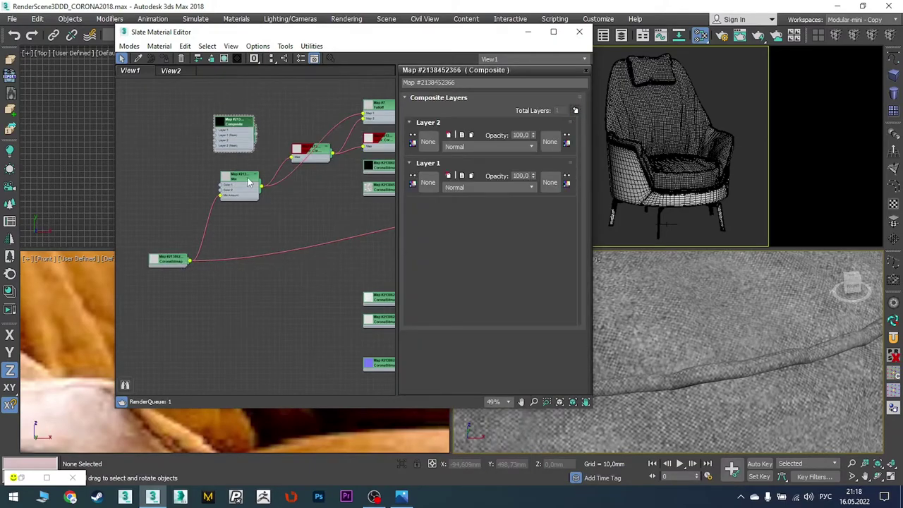
drag(215, 133, 163, 121)
click(419, 305)
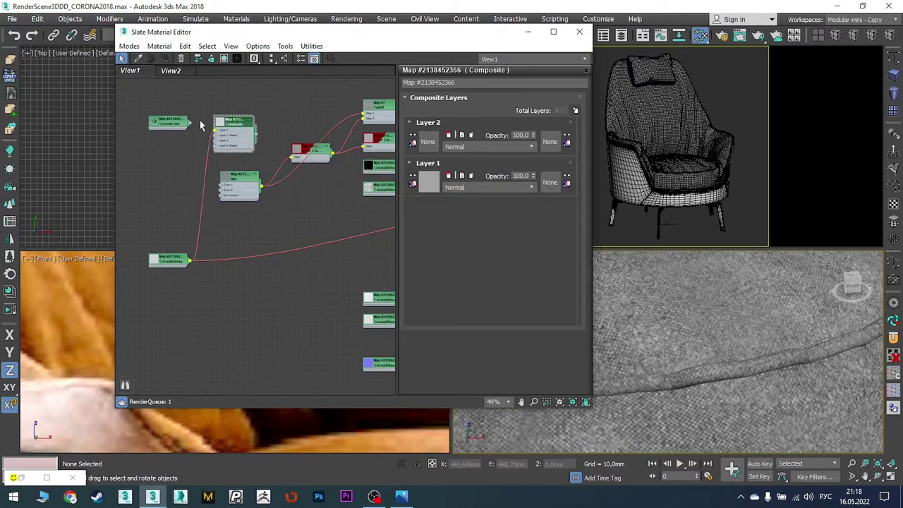
scroll(212, 118, up, 2)
click(488, 146)
click(474, 237)
Open an enlarged preview window of the Composite map and move it aside
right_click(247, 117)
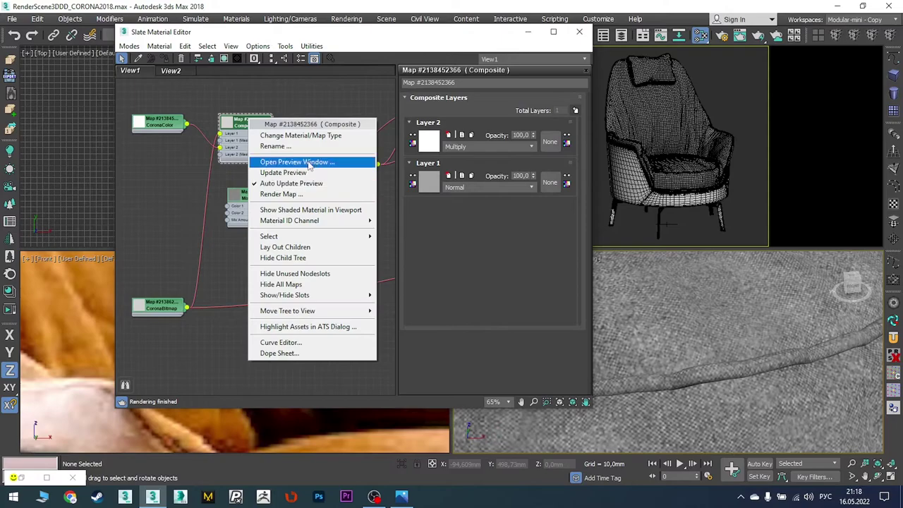
click(304, 161)
drag(464, 251, 568, 346)
drag(453, 102, 564, 109)
Set the Falloff map's second colour to white and adjust its strength
middle_drag(335, 121, 241, 172)
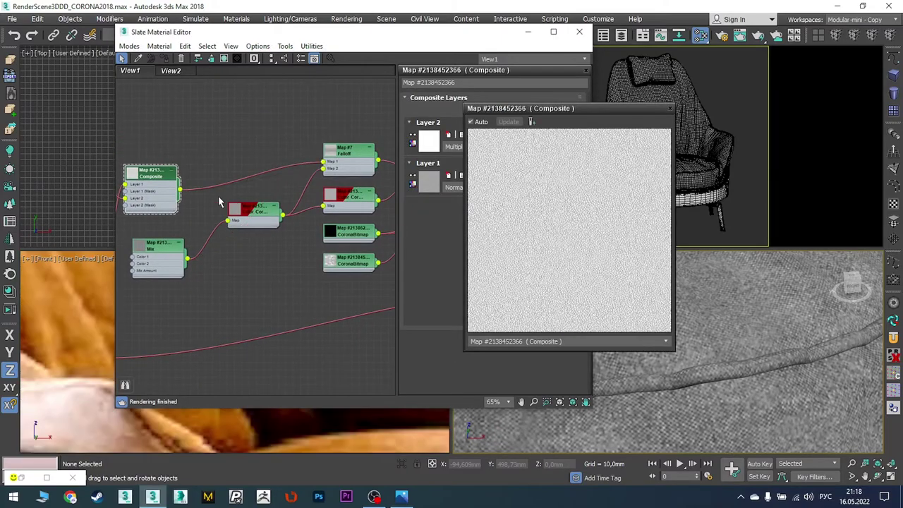
mouse_move(222, 220)
middle_down()
mouse_move(247, 225)
mouse_move(214, 191)
mouse_move(258, 202)
mouse_move(189, 254)
middle_up()
middle_drag(234, 236, 188, 253)
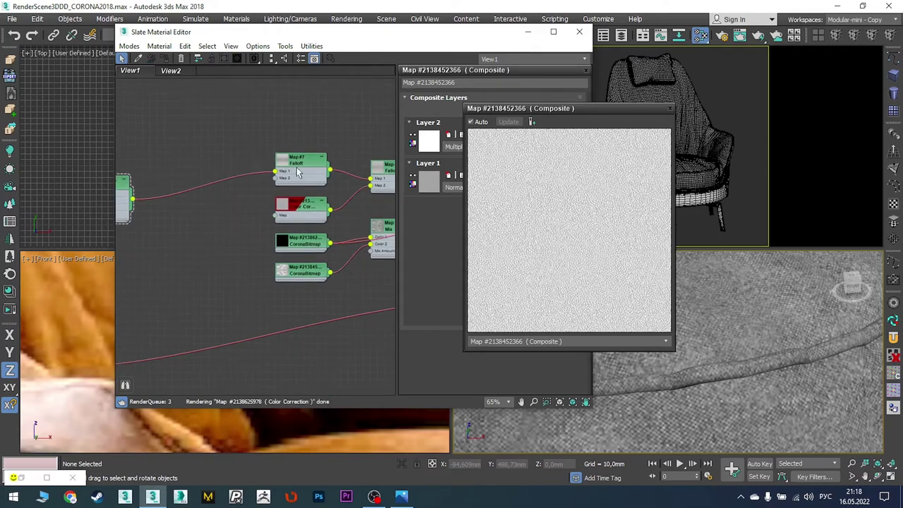
double_click(301, 166)
click(417, 137)
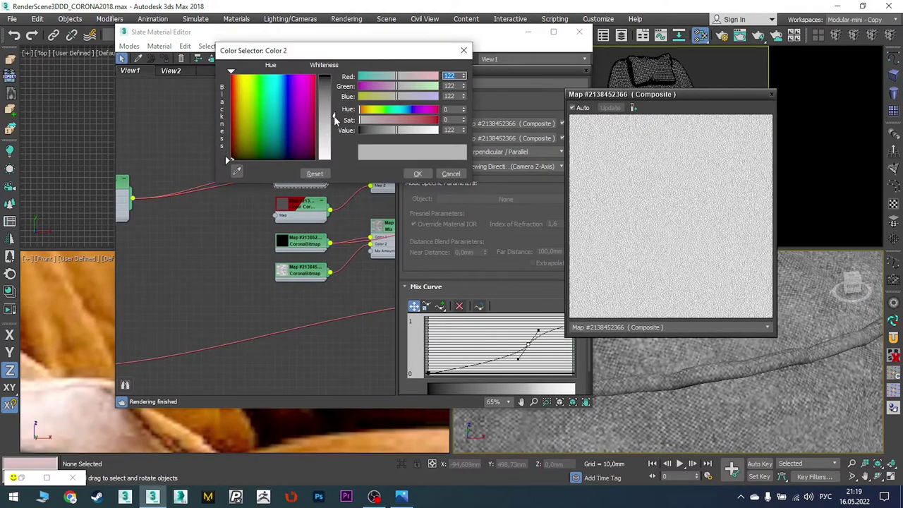
click(419, 174)
middle_drag(344, 221, 289, 207)
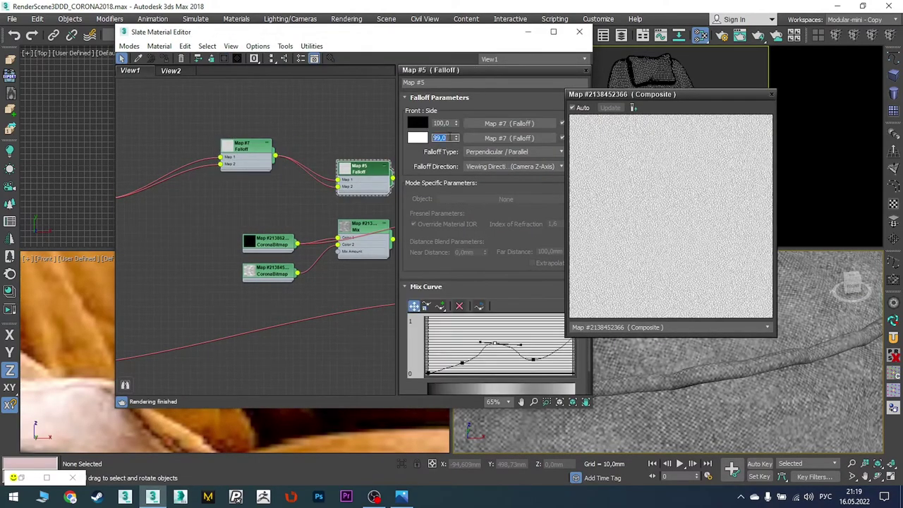
Load the leather reflection and reflection-gloss textures into the two bitmap nodes
double_click(243, 149)
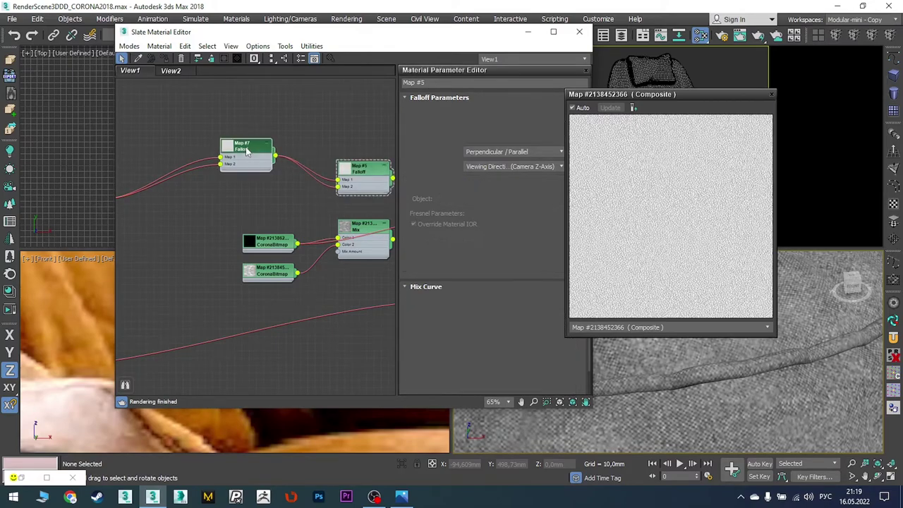
middle_drag(243, 152, 172, 148)
double_click(184, 261)
click(508, 299)
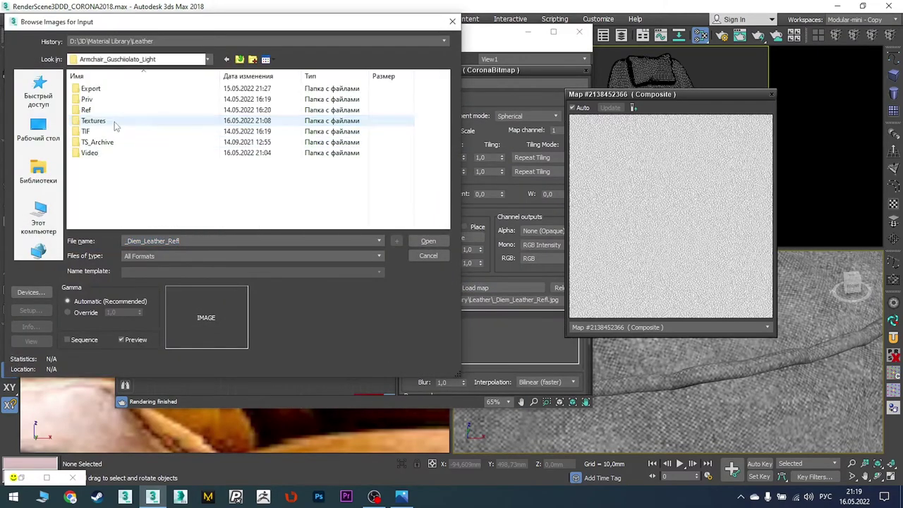
double_click(115, 121)
double_click(101, 173)
double_click(164, 247)
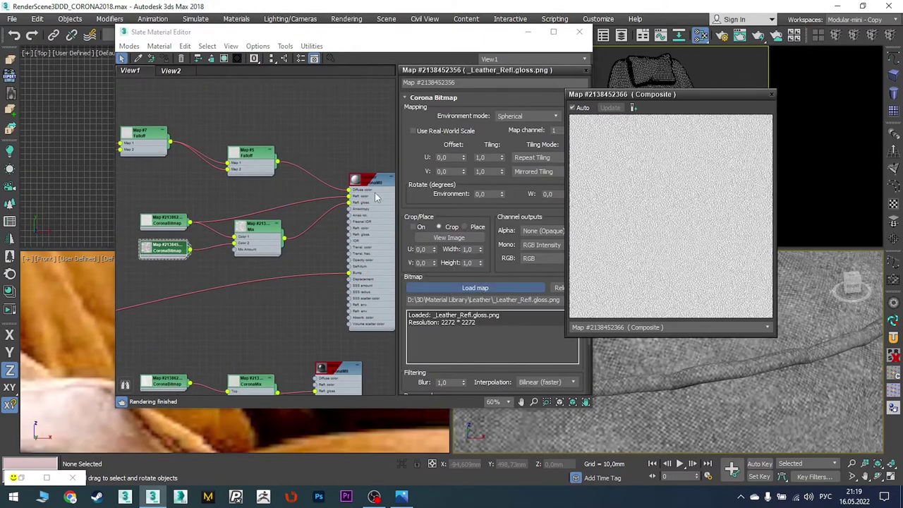
click(508, 299)
double_click(124, 117)
double_click(395, 100)
Set the CoronaColor layer to dark brown sampled from the reference chair photo
middle_drag(309, 255, 282, 240)
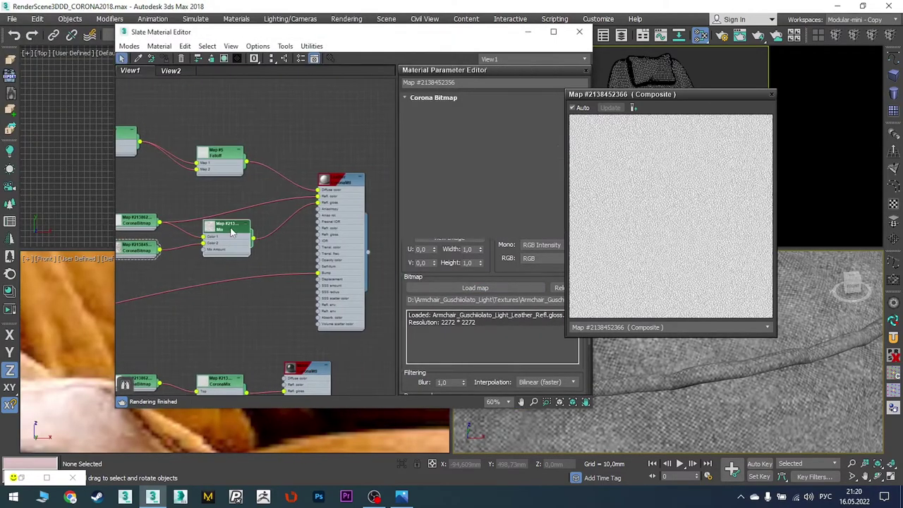
double_click(233, 232)
middle_drag(297, 180, 226, 210)
double_click(212, 192)
drag(212, 32, 402, 29)
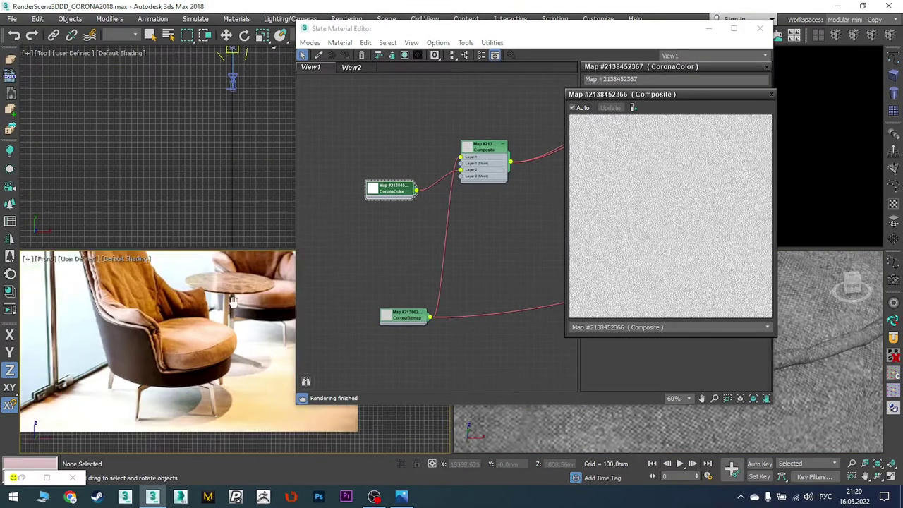
drag(634, 94, 474, 121)
click(667, 113)
click(154, 327)
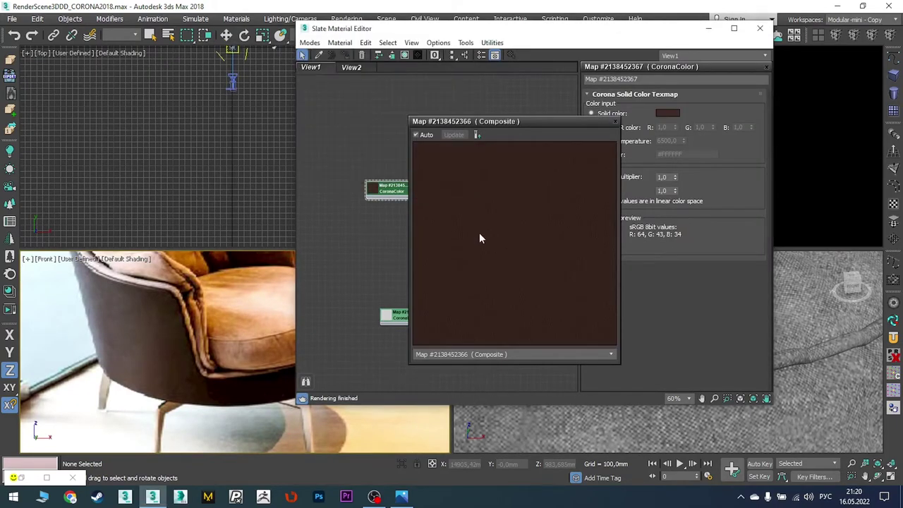
Close the composite preview and assign the Leather material to the chair shell
click(614, 122)
drag(395, 28, 165, 29)
right_click(248, 178)
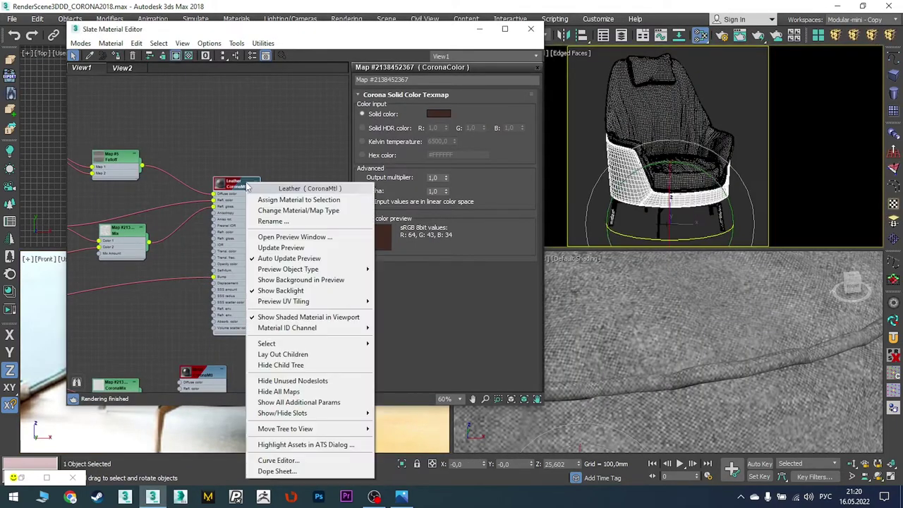
click(698, 215)
right_click(227, 185)
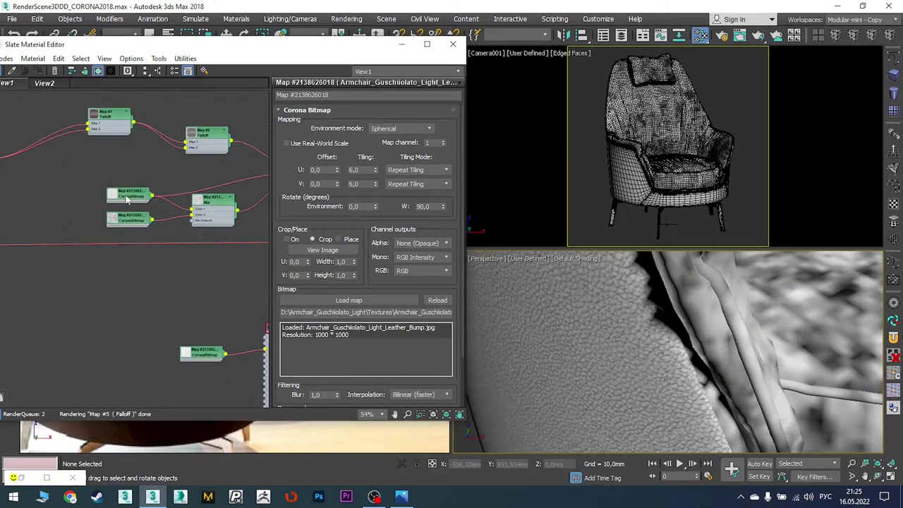
Open the Metal material's settings in the Slate Material Editor
right_click(131, 218)
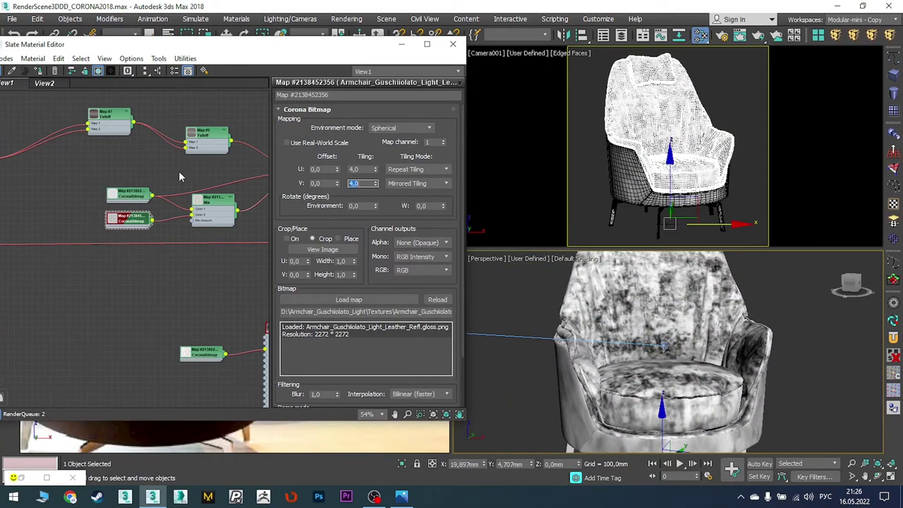
double_click(141, 169)
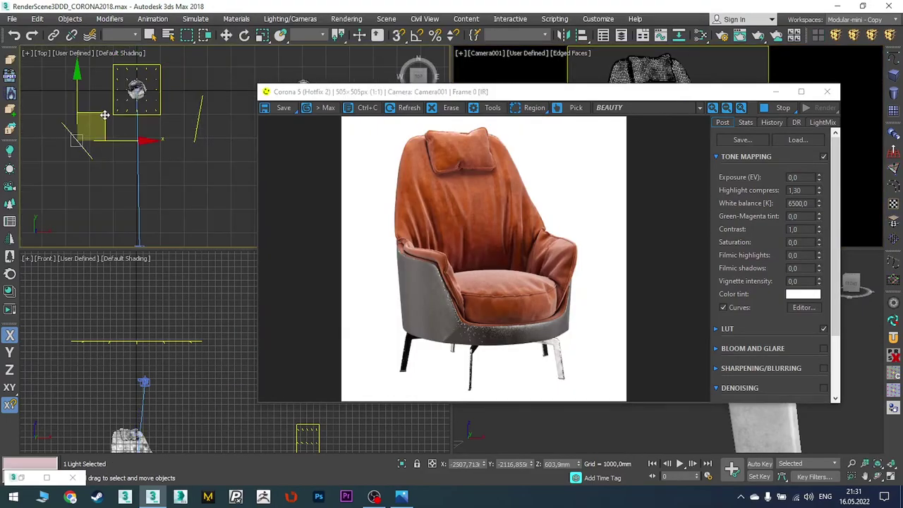
Reposition the light in the Top viewport, moving it right and then left along X
mouse_move(115, 118)
mouse_down()
mouse_move(232, 104)
mouse_move(232, 117)
mouse_up()
key(e)
key(w)
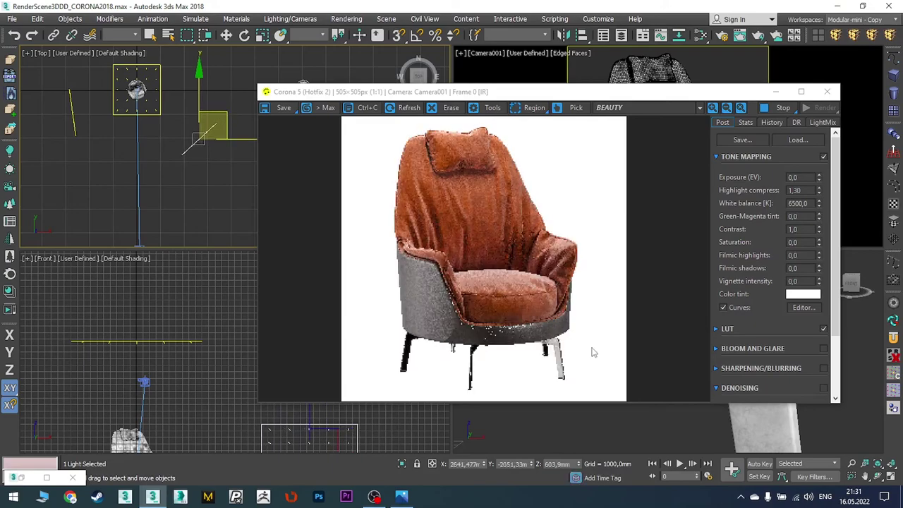
key(m)
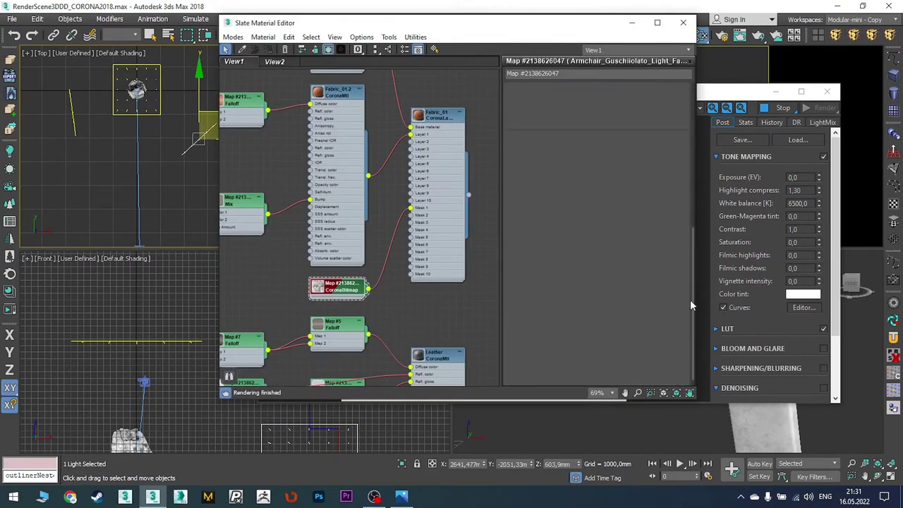
click(701, 299)
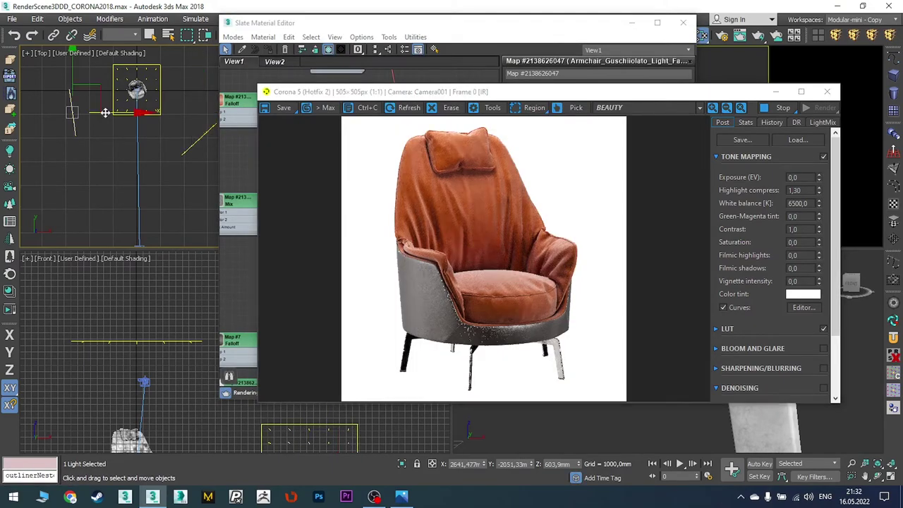
drag(105, 113, 134, 187)
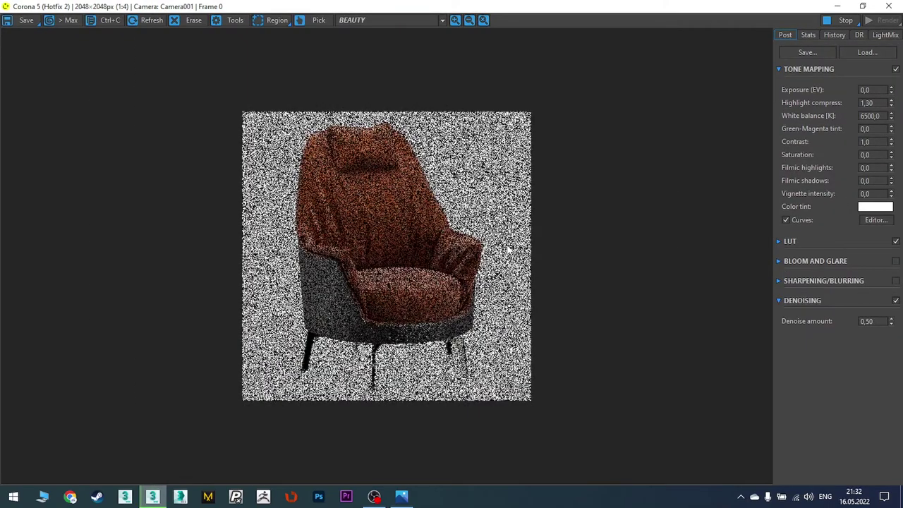
Limit the Corona render to a region around the chair's front leg
click(276, 19)
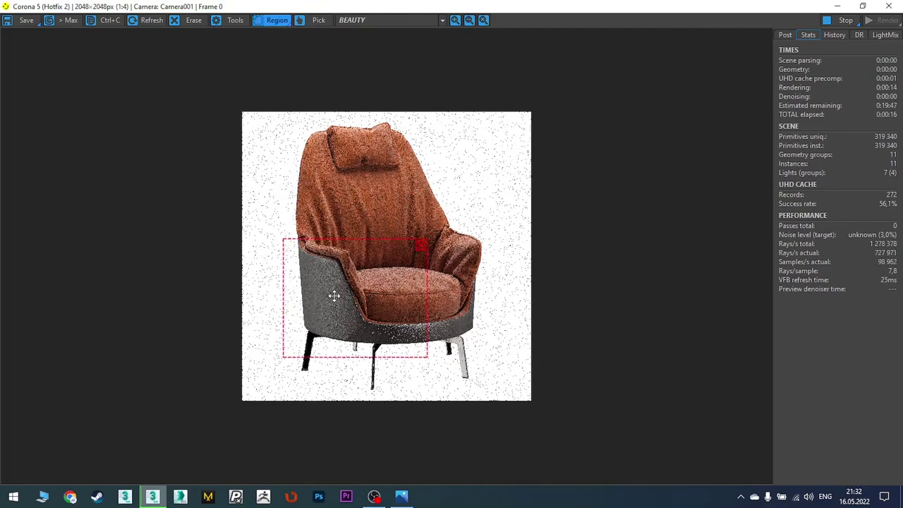
scroll(334, 295, up, 2)
scroll(687, 48, down, 1)
drag(468, 343, 555, 416)
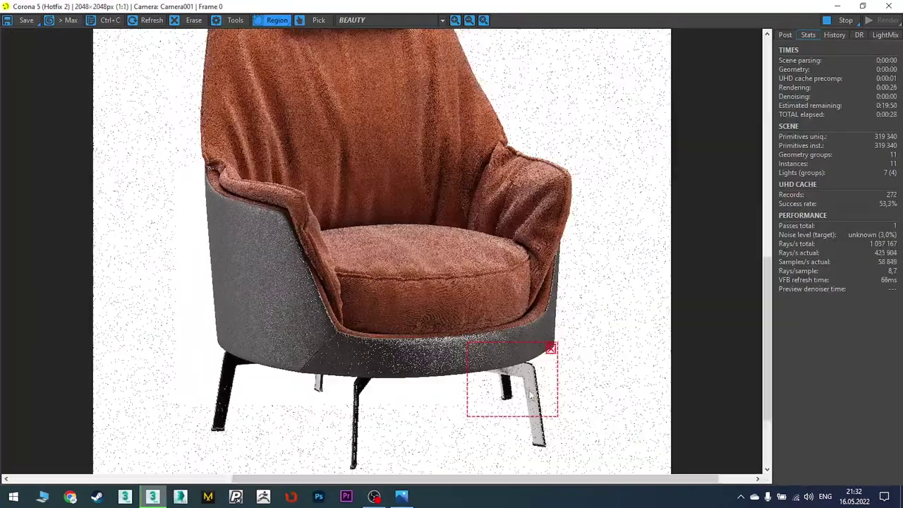
scroll(530, 403, down, 1)
scroll(530, 402, up, 2)
scroll(605, 189, down, 2)
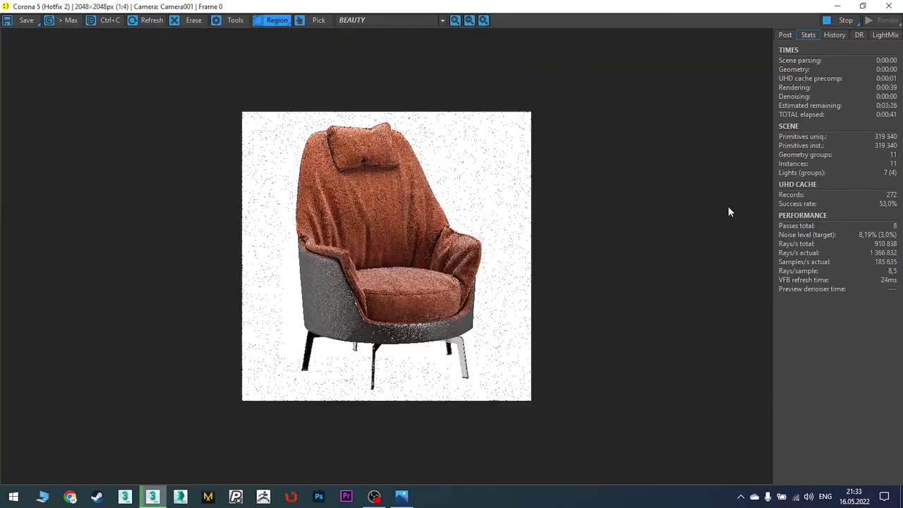